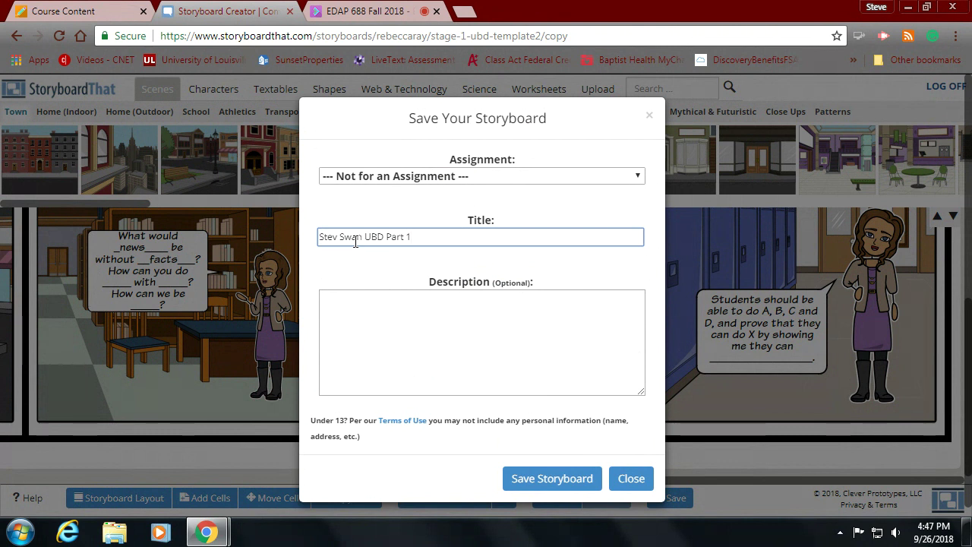
Save the storyboard without an assignment or description and change its privacy to Public
{"action": "left_click", "coordinate": [536, 482]}
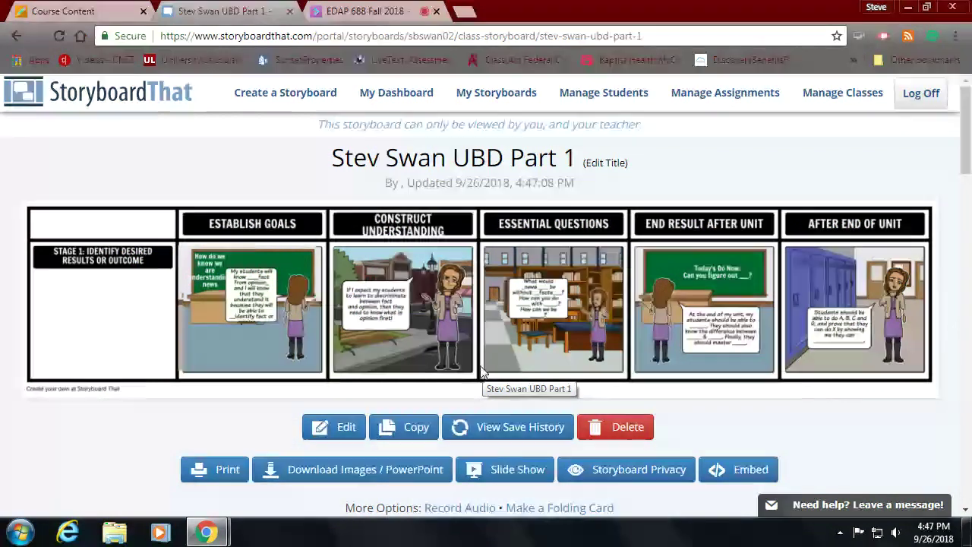
{"action": "left_click", "coordinate": [609, 36]}
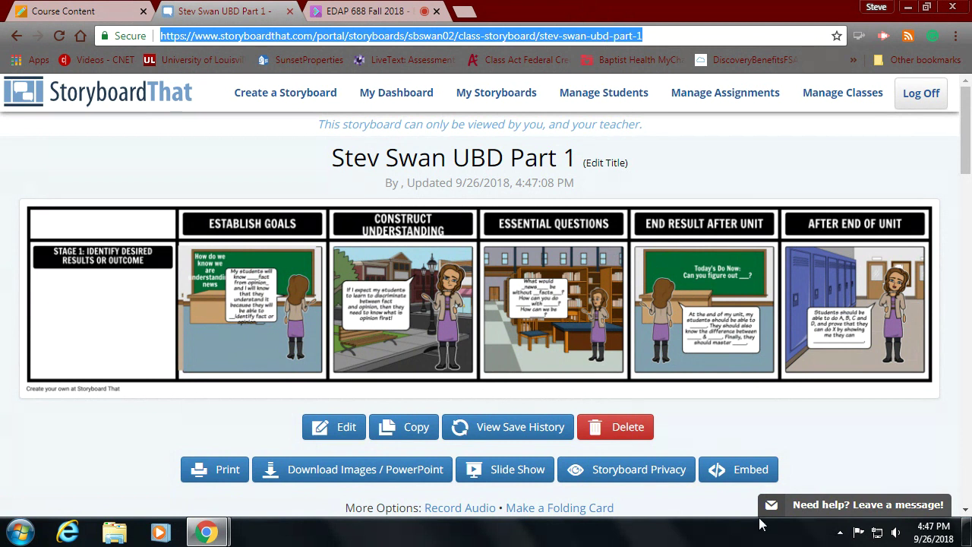
{"action": "left_click", "coordinate": [619, 477]}
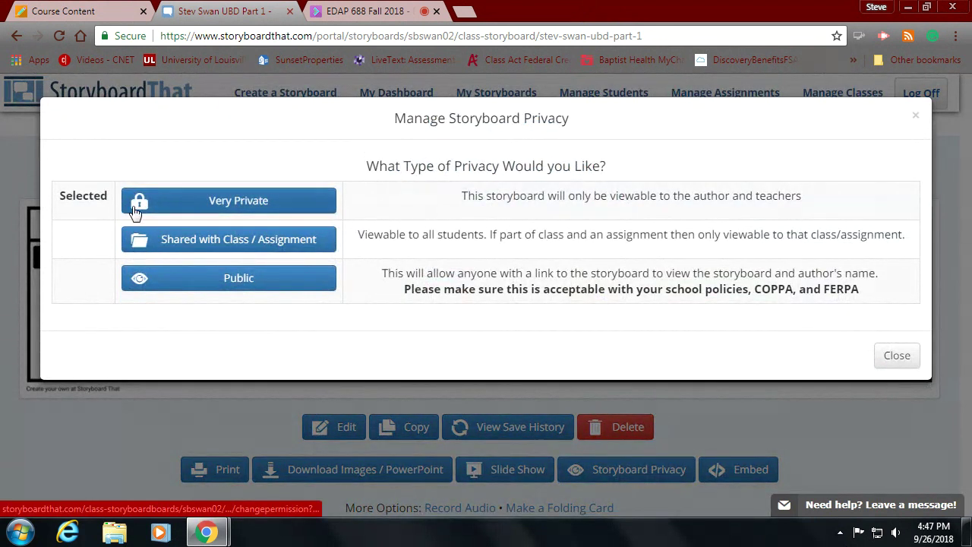
{"action": "left_click", "coordinate": [214, 280]}
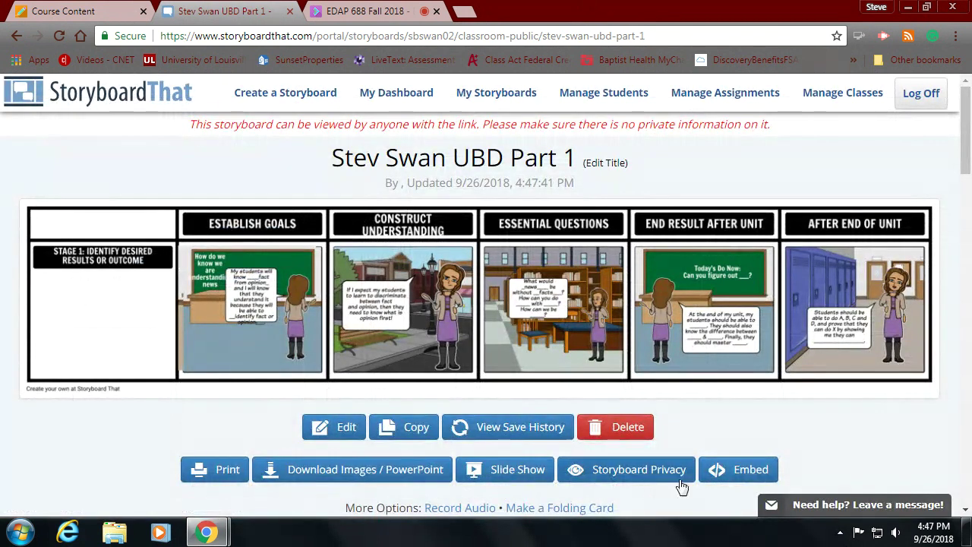
View the storyboard's embed code snippet, close it, and select the storyboard's public web address
{"action": "left_click", "coordinate": [752, 473]}
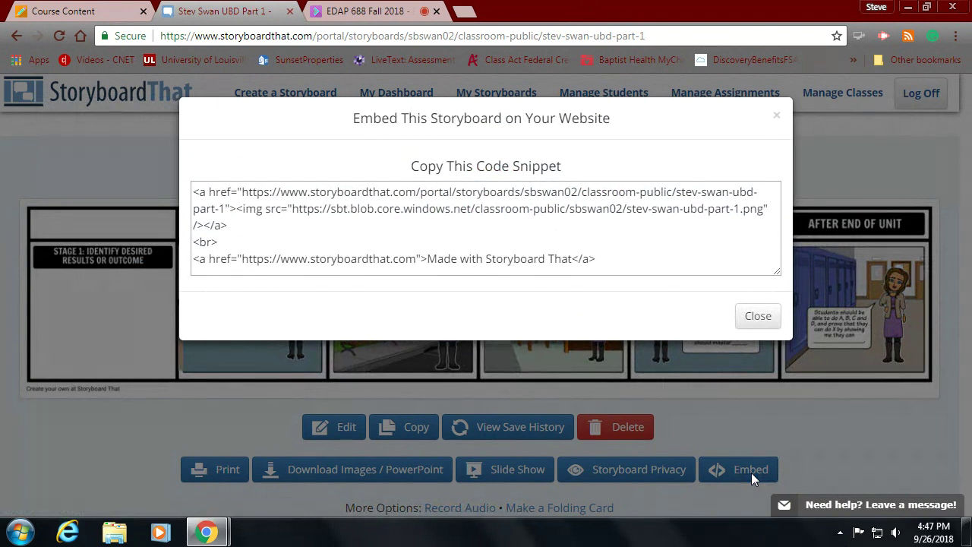
{"action": "left_click", "coordinate": [757, 318]}
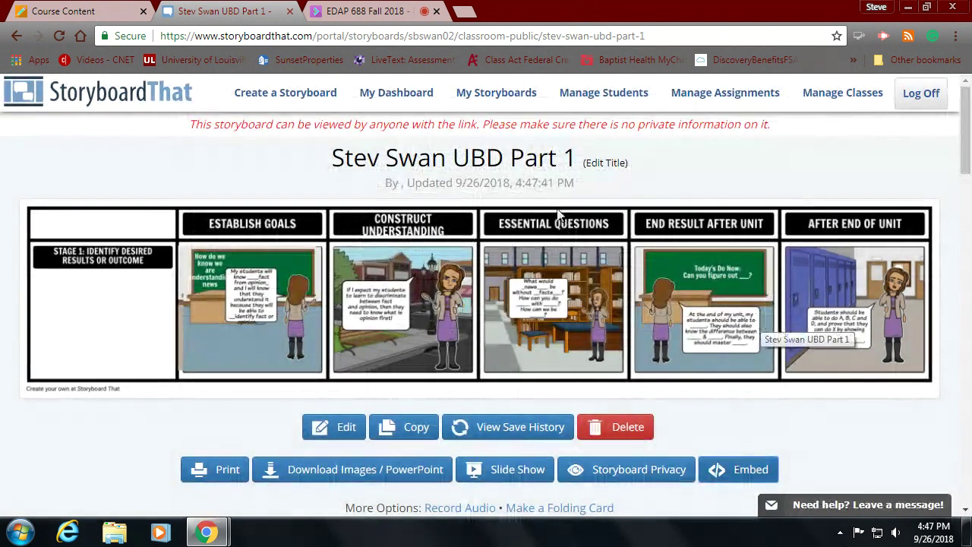
{"action": "left_click", "coordinate": [451, 42]}
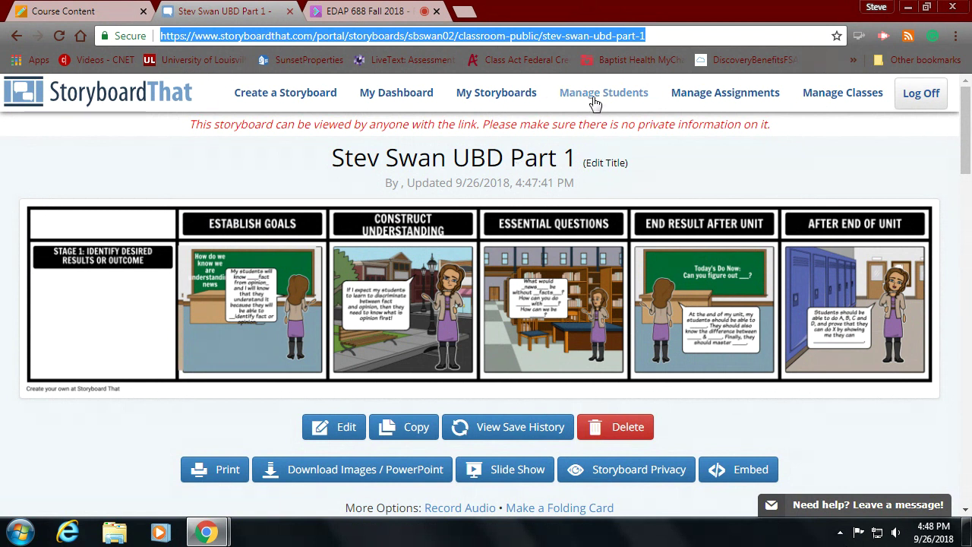
Correct the misspelled first name in the storyboard's title by adding the missing "e", and save the title
{"action": "left_click", "coordinate": [606, 163]}
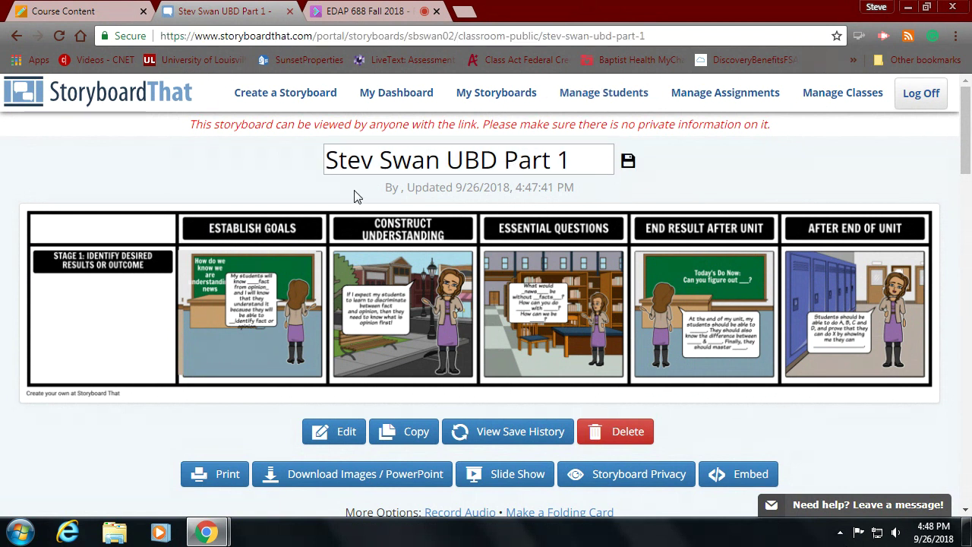
{"action": "left_click", "coordinate": [369, 160]}
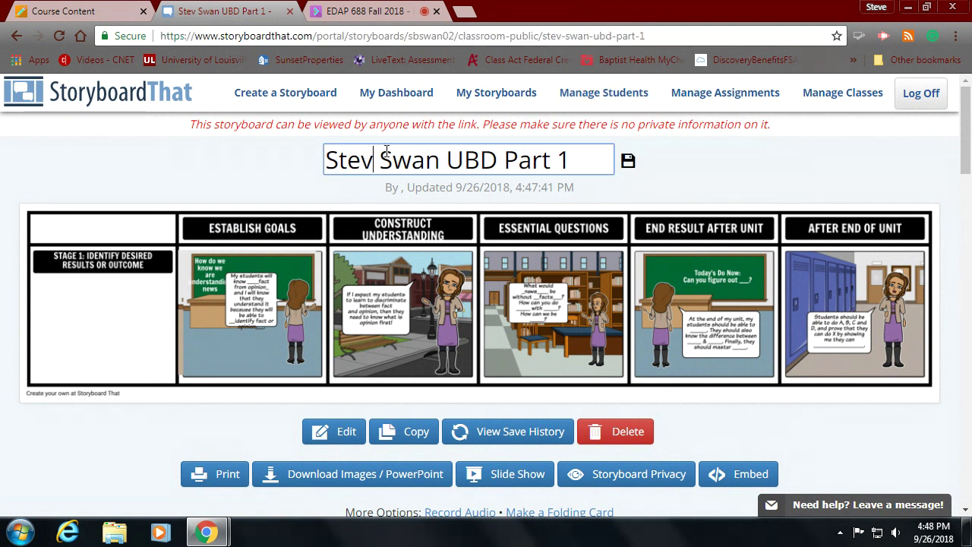
{"action": "type", "text": "e"}
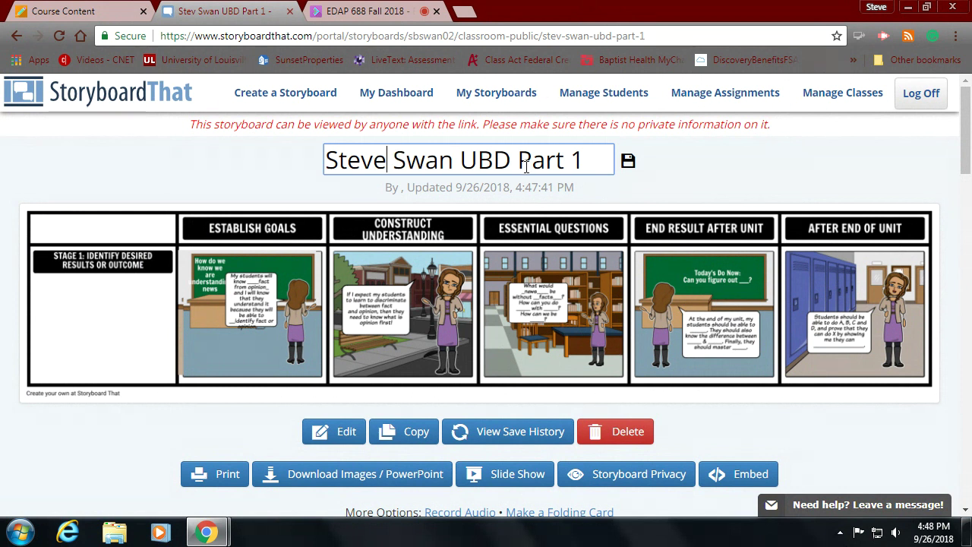
{"action": "left_click", "coordinate": [628, 161]}
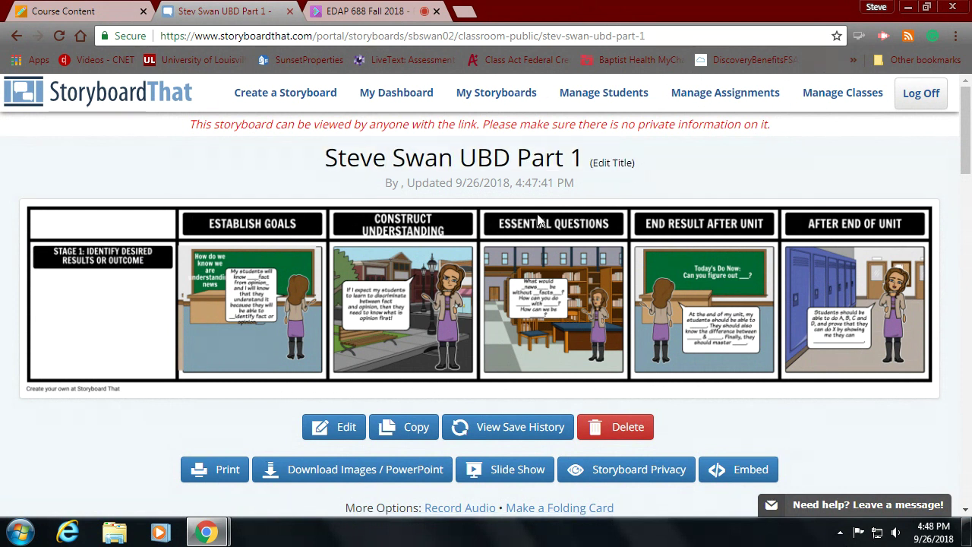
Look over the saved storyboard's page, including its description, storyboard text and comments sections
{"action": "scroll", "coordinate": [406, 302], "scroll_direction": "down", "scroll_amount": 8}
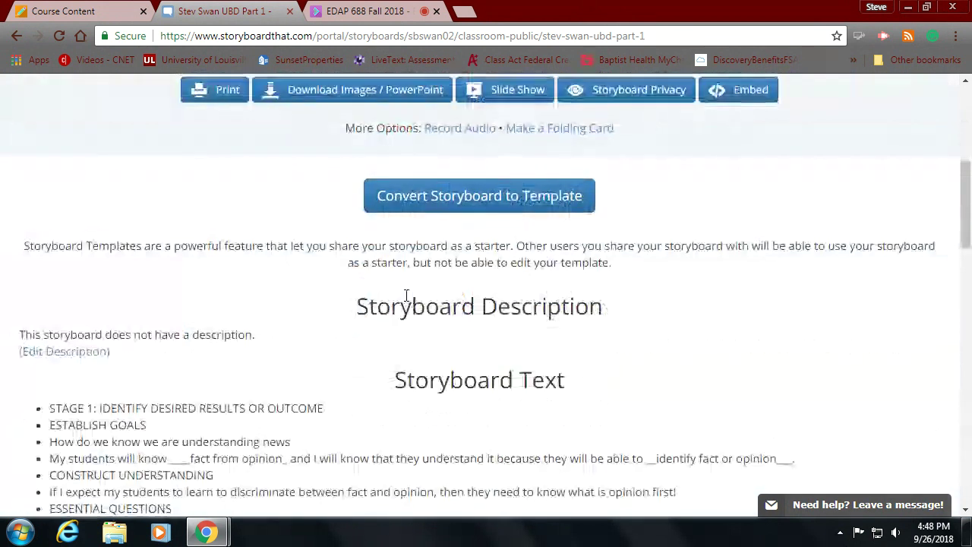
{"action": "scroll", "coordinate": [406, 296], "scroll_direction": "down", "scroll_amount": 3}
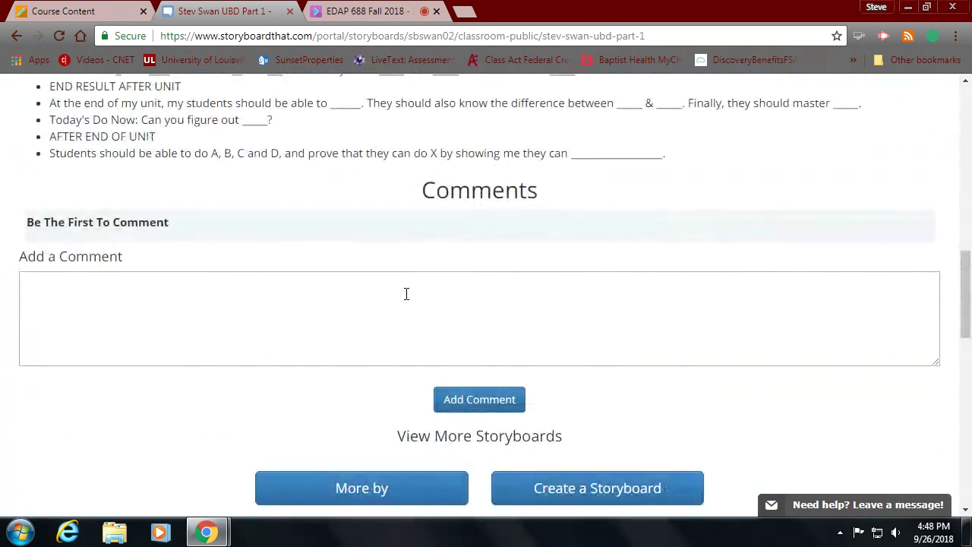
{"action": "scroll", "coordinate": [406, 294], "scroll_direction": "up", "scroll_amount": 1}
{"action": "scroll", "coordinate": [406, 296], "scroll_direction": "down", "scroll_amount": 3}
{"action": "scroll", "coordinate": [405, 298], "scroll_direction": "up", "scroll_amount": 15}
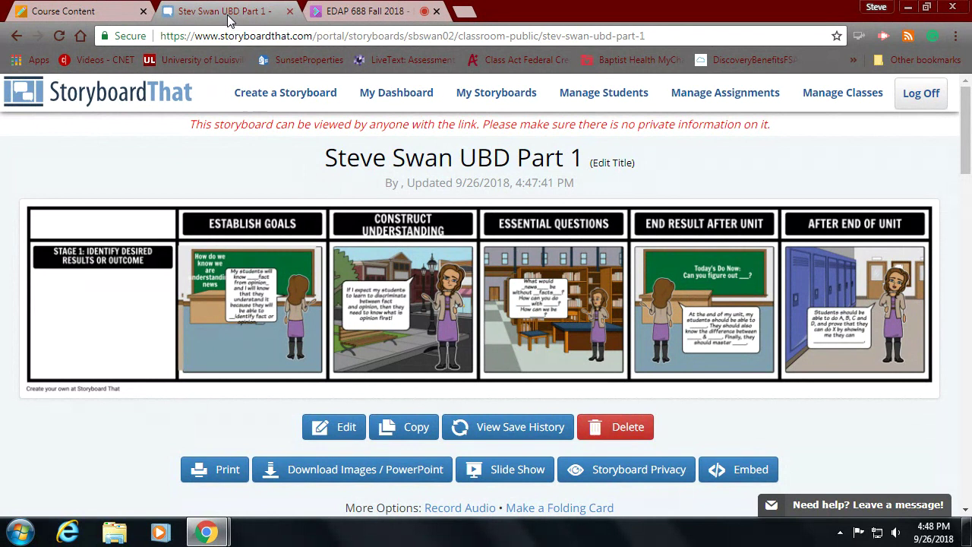
{"action": "left_click_drag", "start_coordinate": [511, 12], "coordinate": [578, 2]}
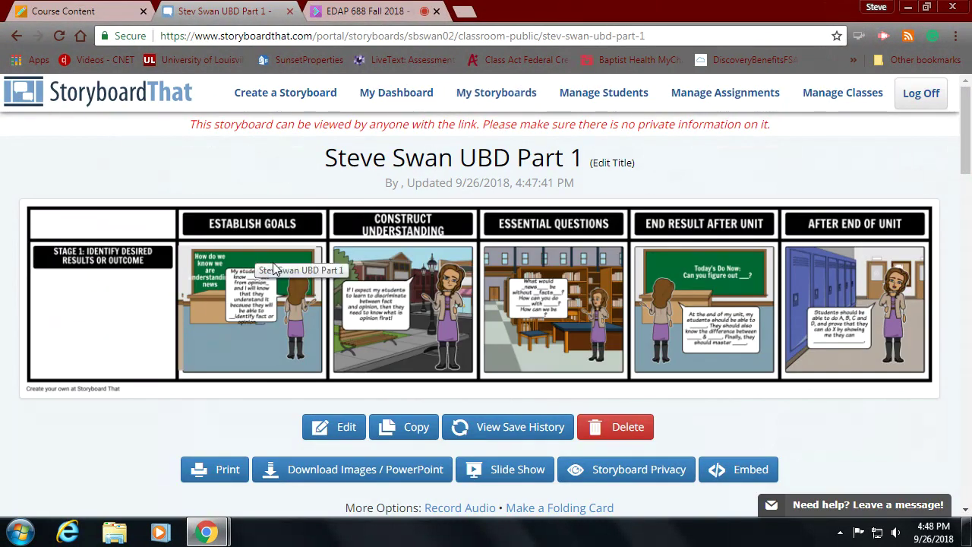
{"action": "scroll", "coordinate": [275, 262], "scroll_direction": "down", "scroll_amount": 2}
{"action": "scroll", "coordinate": [274, 262], "scroll_direction": "down", "scroll_amount": 9}
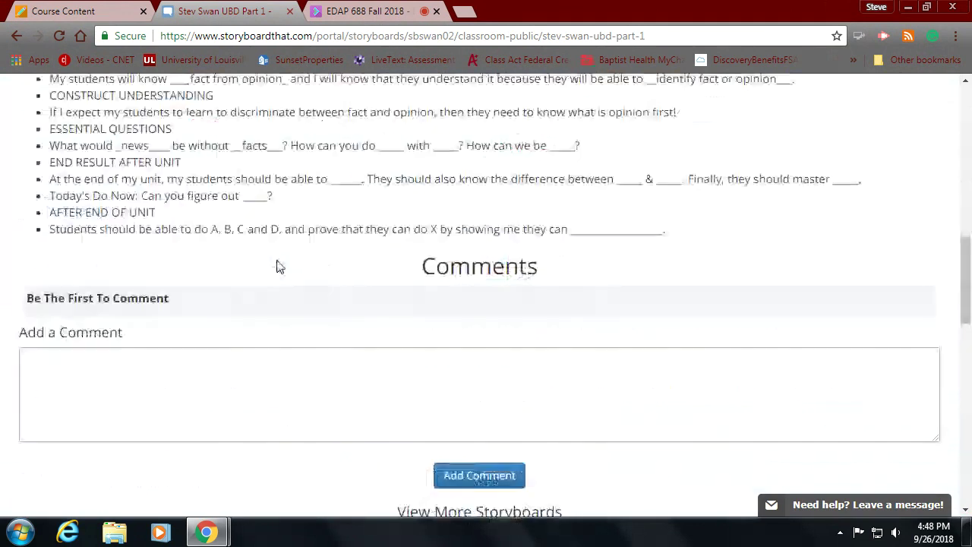
{"action": "scroll", "coordinate": [278, 266], "scroll_direction": "up", "scroll_amount": 5}
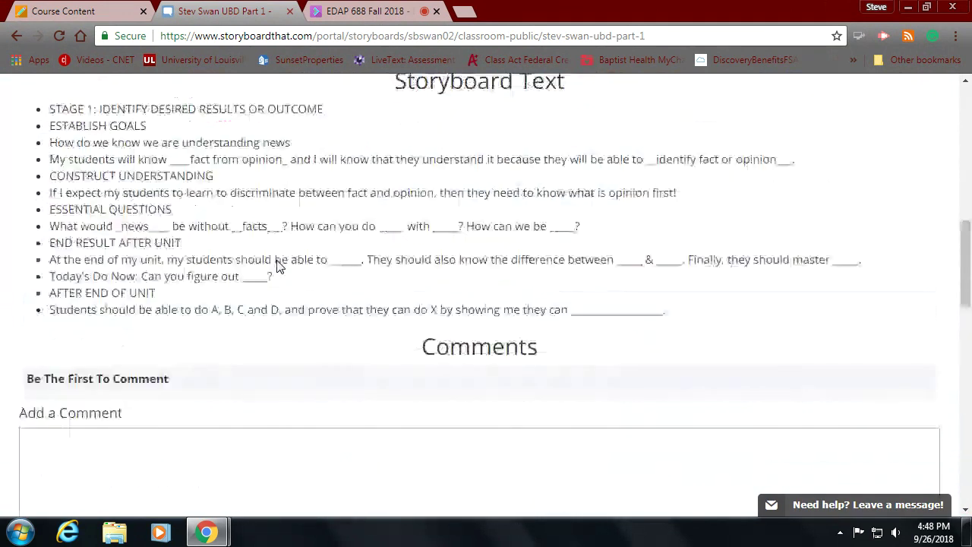
{"action": "scroll", "coordinate": [278, 266], "scroll_direction": "up", "scroll_amount": 6}
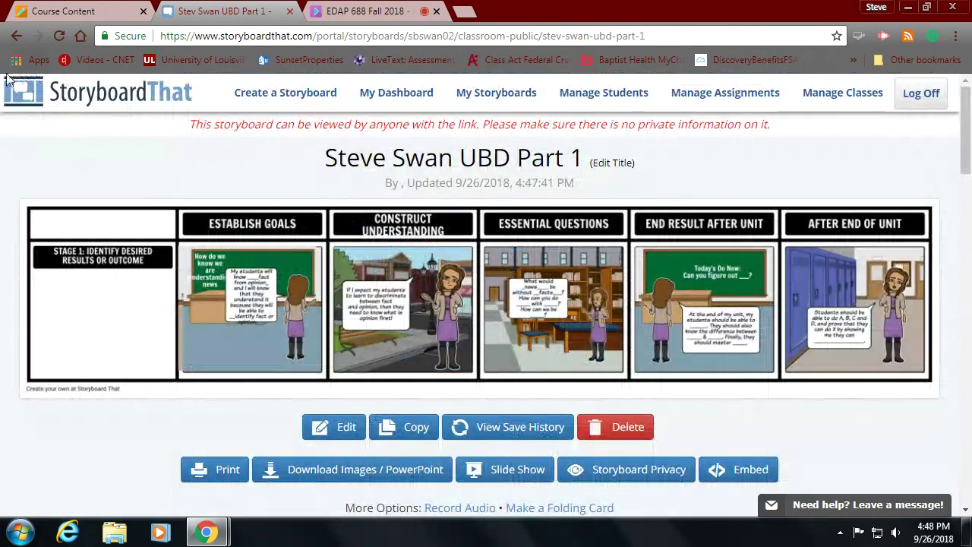
Open the linked "What is UBD" article from the Blackboard course content and go to its Stage 1 template
{"action": "left_click", "coordinate": [55, 12]}
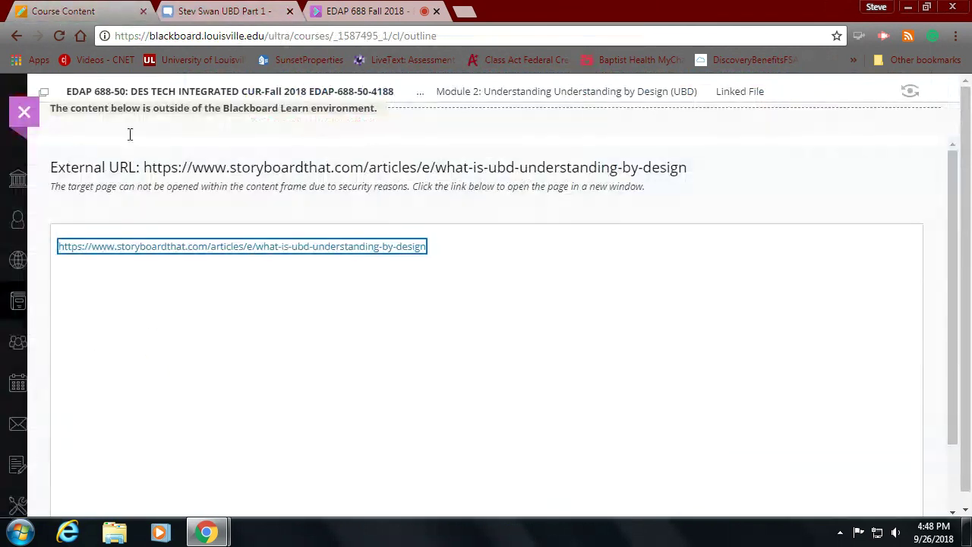
{"action": "left_click", "coordinate": [233, 246]}
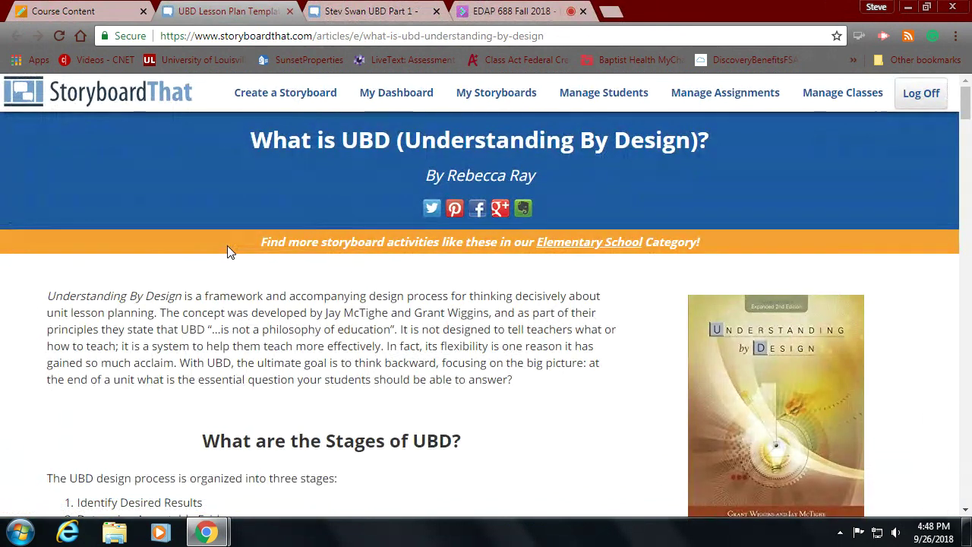
{"action": "scroll", "coordinate": [224, 278], "scroll_direction": "down", "scroll_amount": 5}
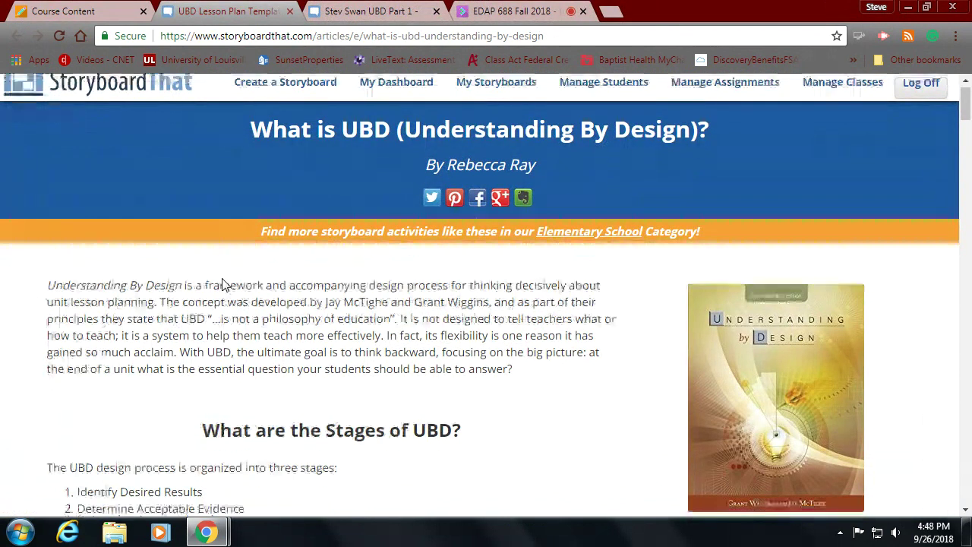
{"action": "scroll", "coordinate": [224, 284], "scroll_direction": "down", "scroll_amount": 1}
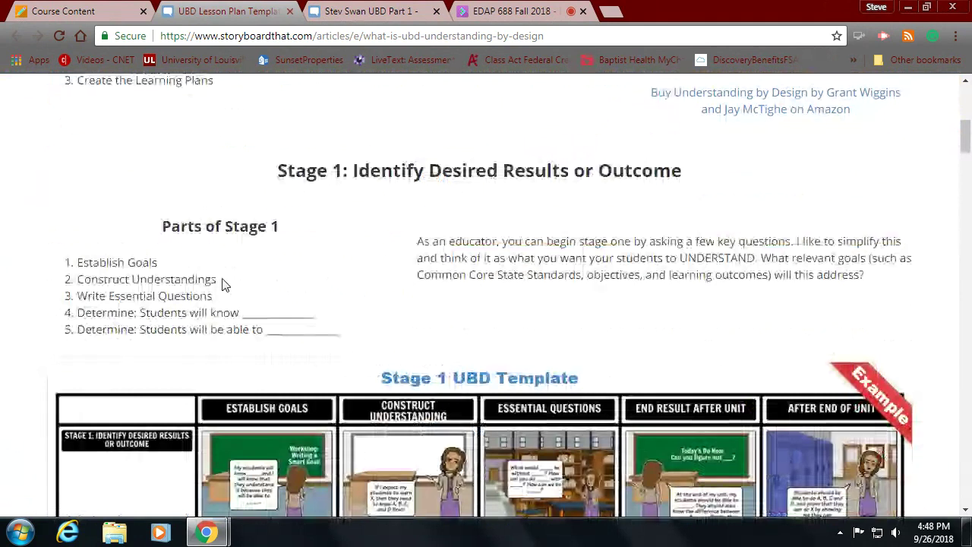
{"action": "scroll", "coordinate": [224, 284], "scroll_direction": "down", "scroll_amount": 1}
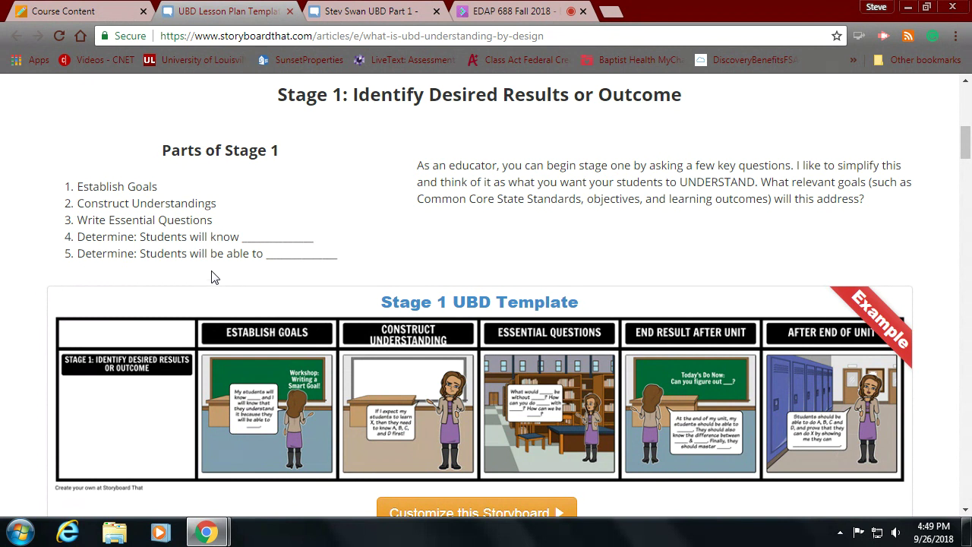
Examine the article's Stage 1 guidance on essential questions and its blank and completed Stage 1 worksheets
{"action": "scroll", "coordinate": [213, 278], "scroll_direction": "down", "scroll_amount": 3}
{"action": "scroll", "coordinate": [213, 277], "scroll_direction": "down", "scroll_amount": 3}
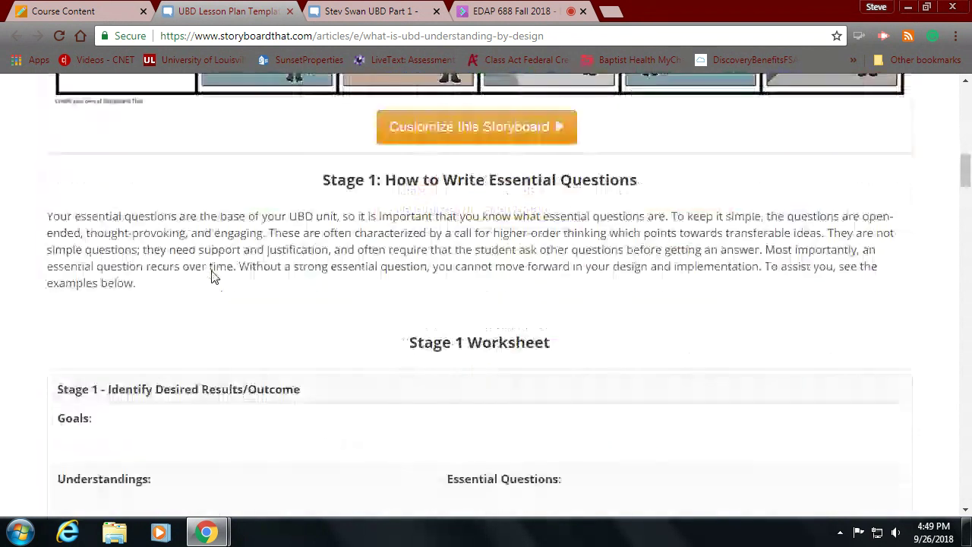
{"action": "scroll", "coordinate": [214, 276], "scroll_direction": "down", "scroll_amount": 2}
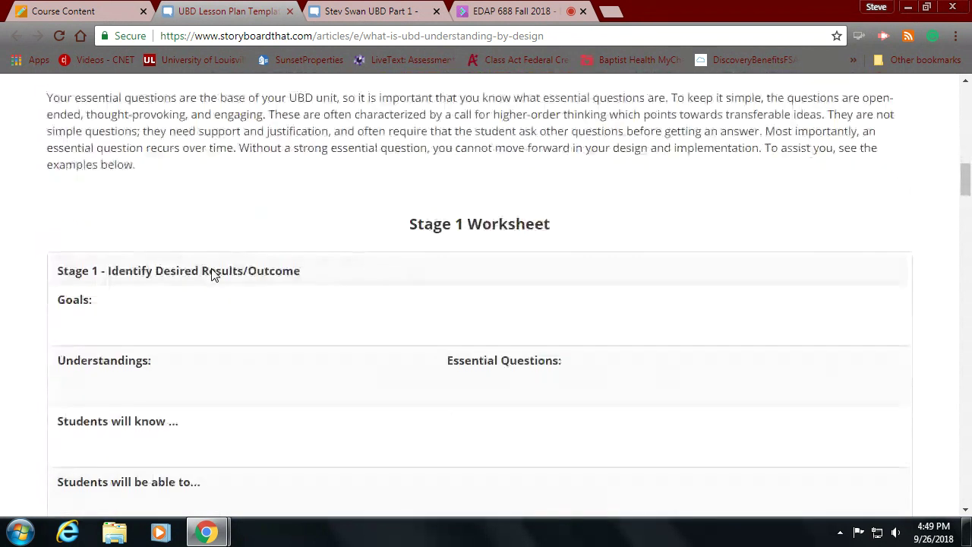
{"action": "scroll", "coordinate": [225, 224], "scroll_direction": "down", "scroll_amount": 4}
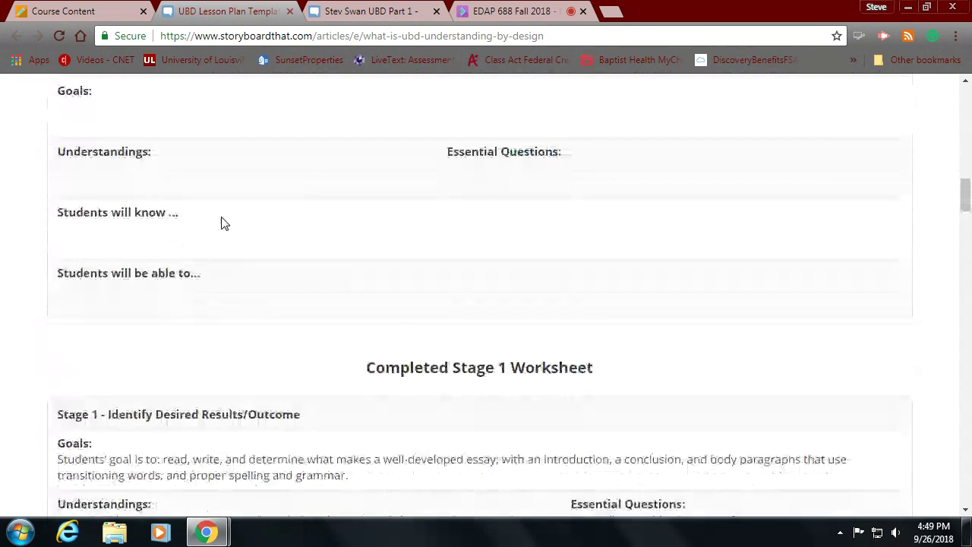
{"action": "scroll", "coordinate": [225, 223], "scroll_direction": "up", "scroll_amount": 4}
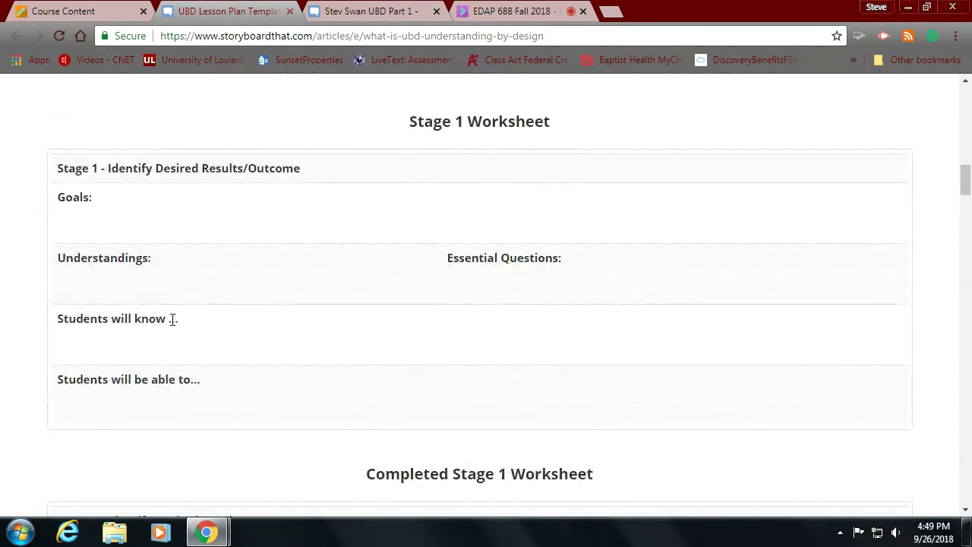
{"action": "scroll", "coordinate": [260, 308], "scroll_direction": "down", "scroll_amount": 3}
{"action": "scroll", "coordinate": [259, 308], "scroll_direction": "down", "scroll_amount": 3}
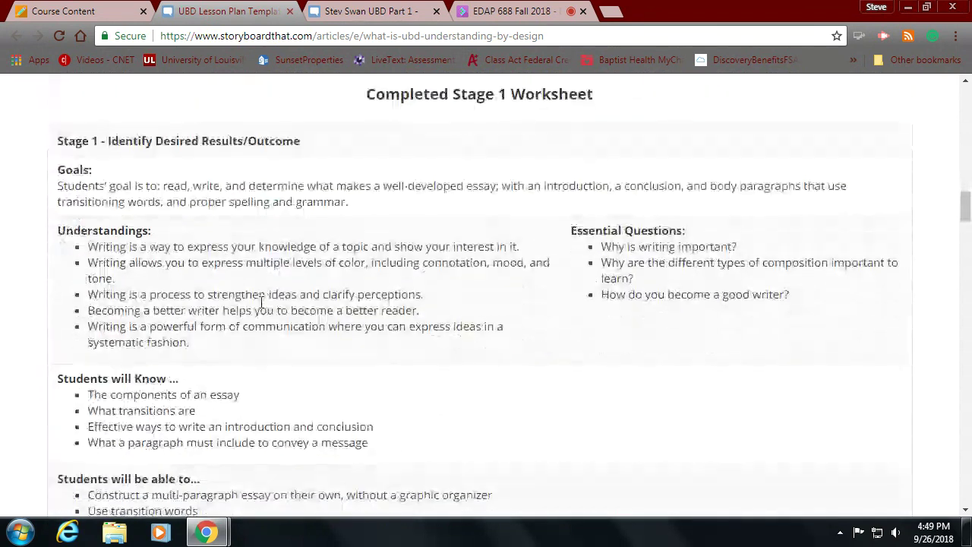
{"action": "scroll", "coordinate": [262, 301], "scroll_direction": "down", "scroll_amount": 2}
{"action": "scroll", "coordinate": [262, 300], "scroll_direction": "down", "scroll_amount": 5}
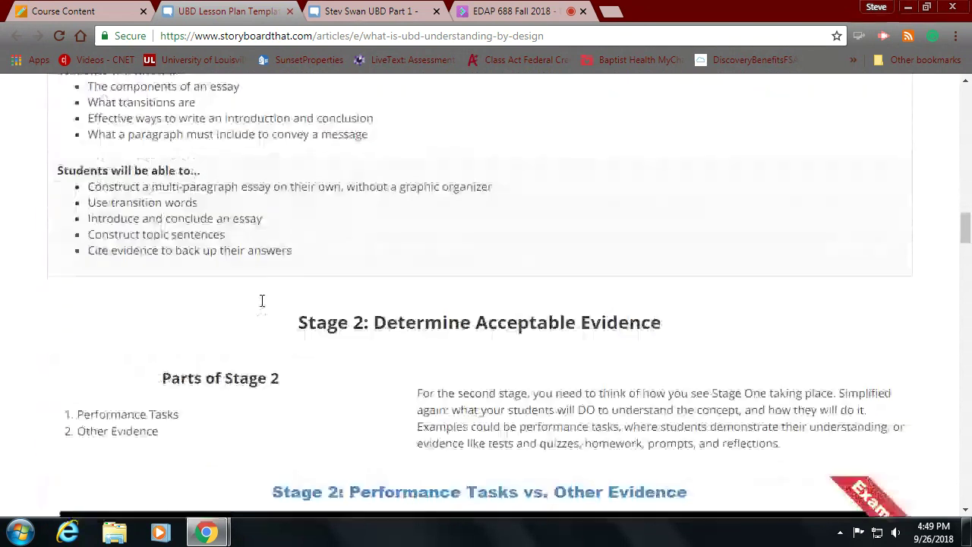
Open the article's "Stage 2: Performance Tasks vs. Other Evidence" example storyboard for customizing
{"action": "scroll", "coordinate": [264, 307], "scroll_direction": "down", "scroll_amount": 2}
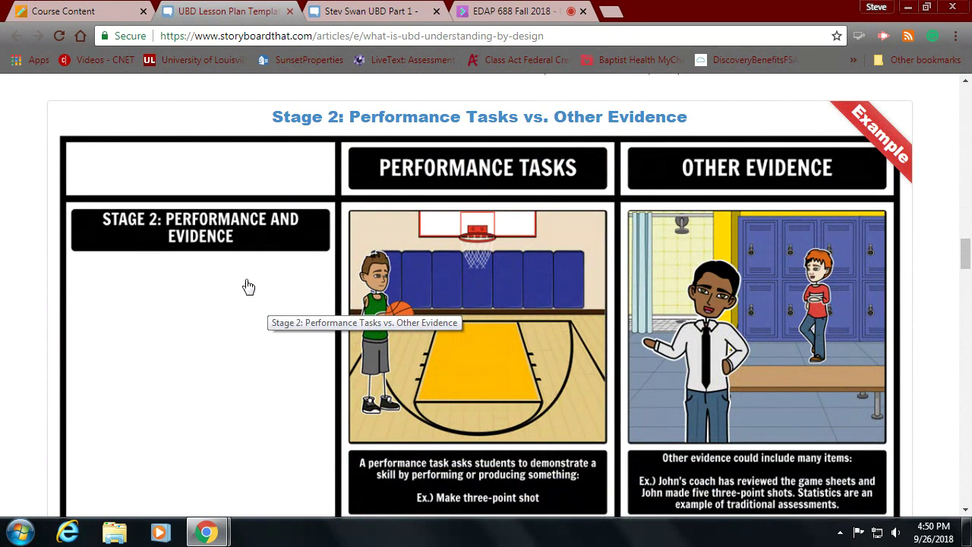
{"action": "scroll", "coordinate": [250, 286], "scroll_direction": "down", "scroll_amount": 3}
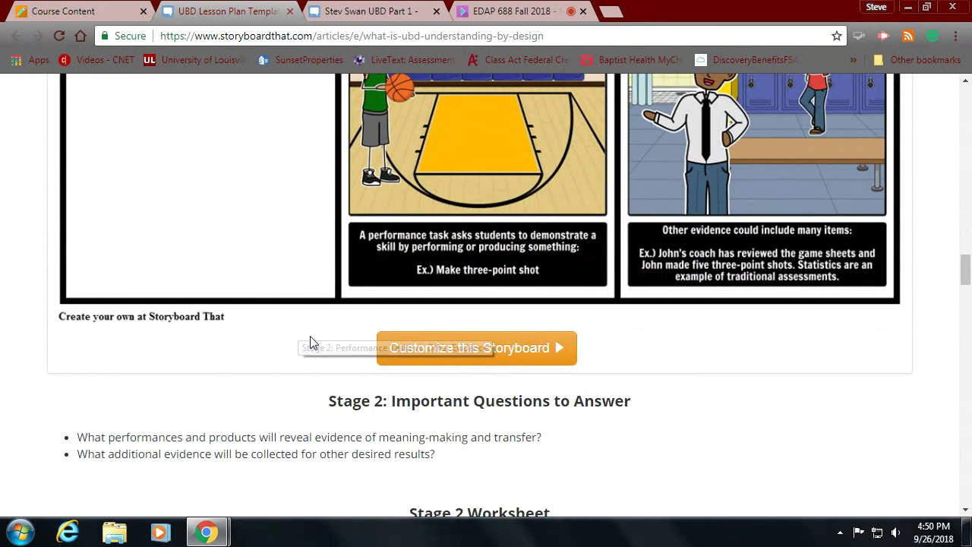
{"action": "left_click", "coordinate": [458, 353]}
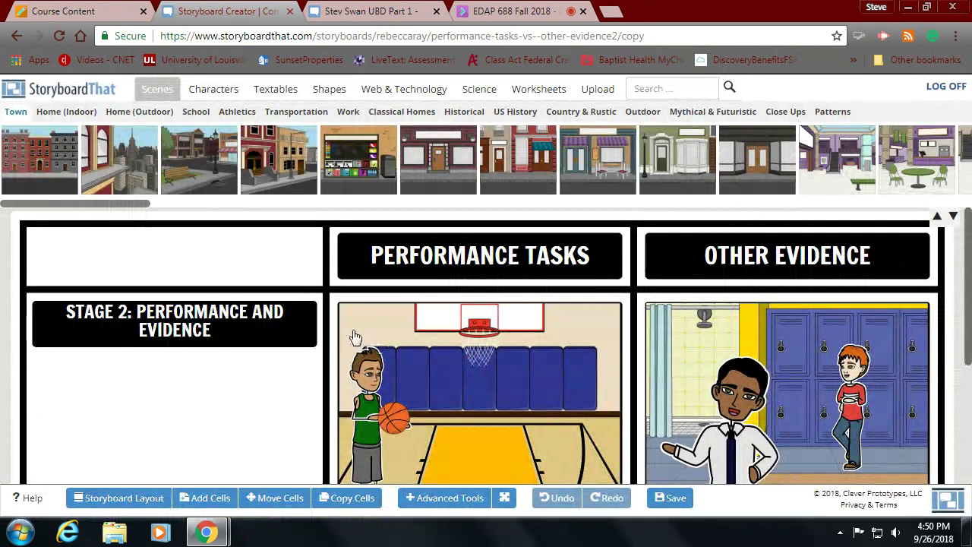
Examine the Performance Tasks cell, including its caption's performance task definition and three-point shot example
{"action": "scroll", "coordinate": [348, 357], "scroll_direction": "down", "scroll_amount": 2}
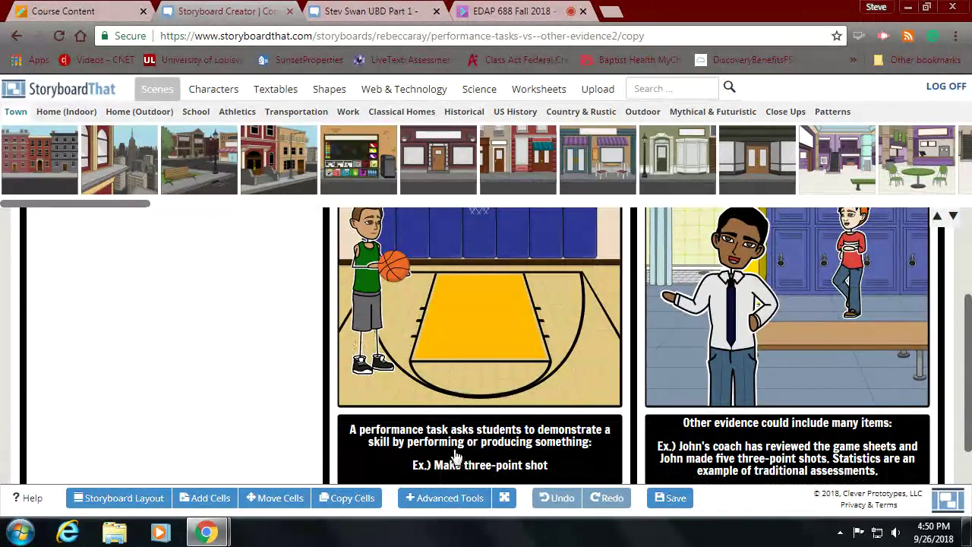
{"action": "left_click", "coordinate": [455, 453]}
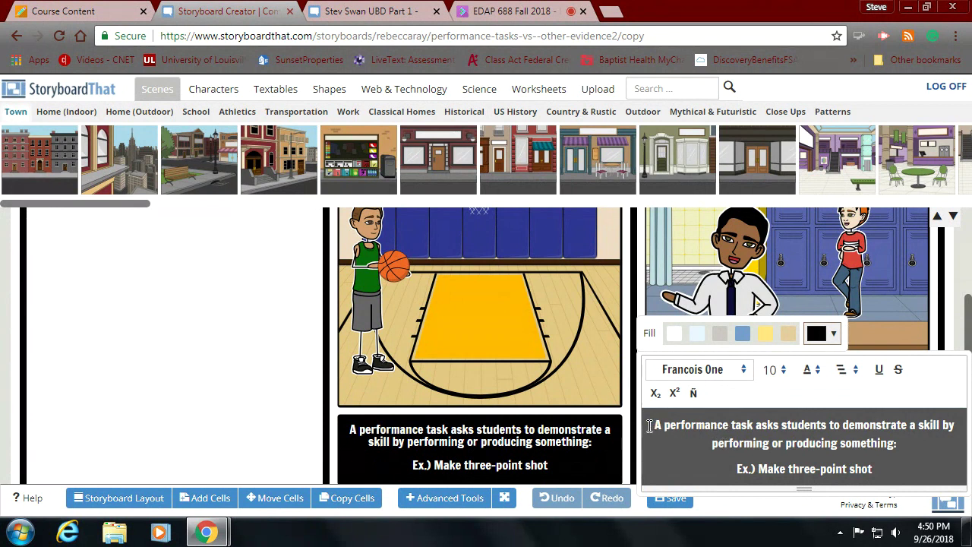
{"action": "left_click_drag", "start_coordinate": [650, 426], "coordinate": [915, 474]}
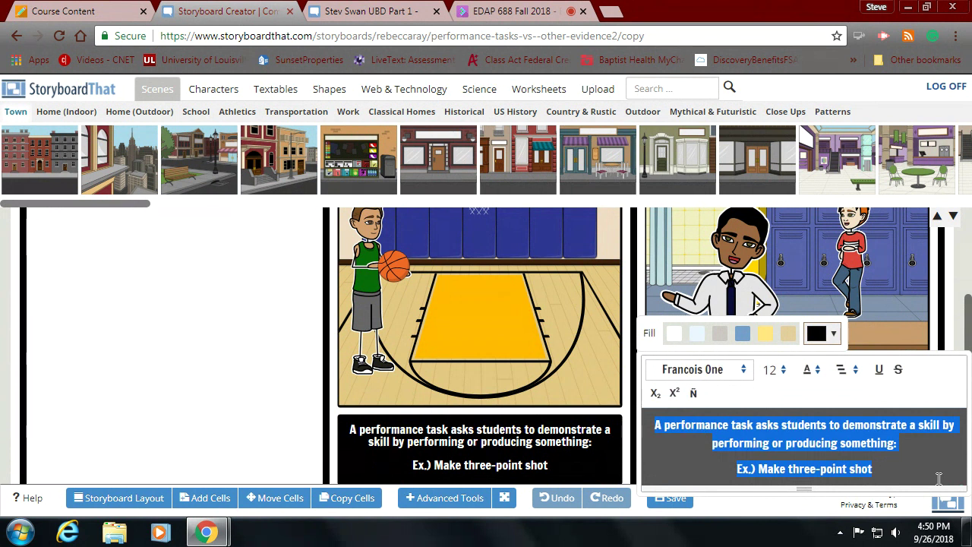
{"action": "left_click", "coordinate": [517, 298]}
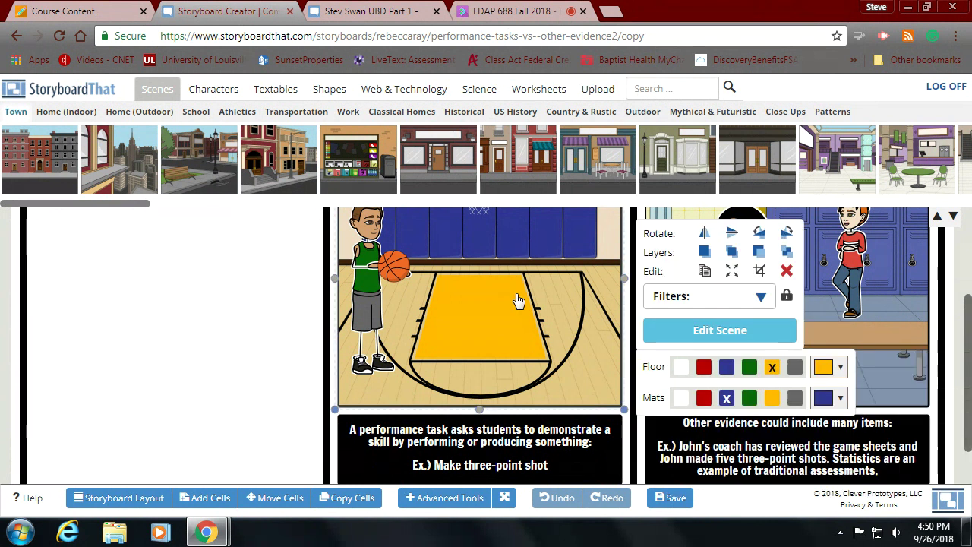
{"action": "scroll", "coordinate": [510, 328], "scroll_direction": "up", "scroll_amount": 3}
{"action": "scroll", "coordinate": [510, 328], "scroll_direction": "down", "scroll_amount": 4}
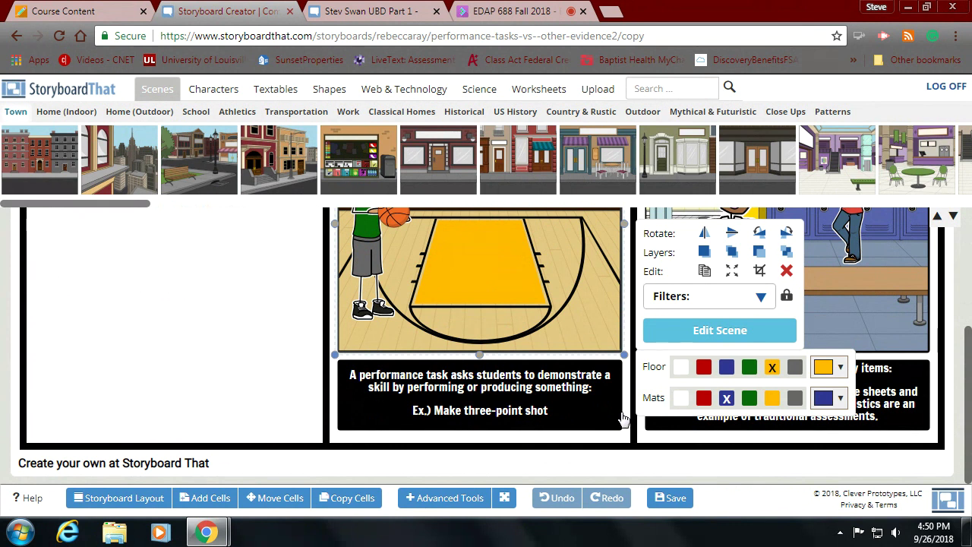
{"action": "left_click", "coordinate": [530, 410]}
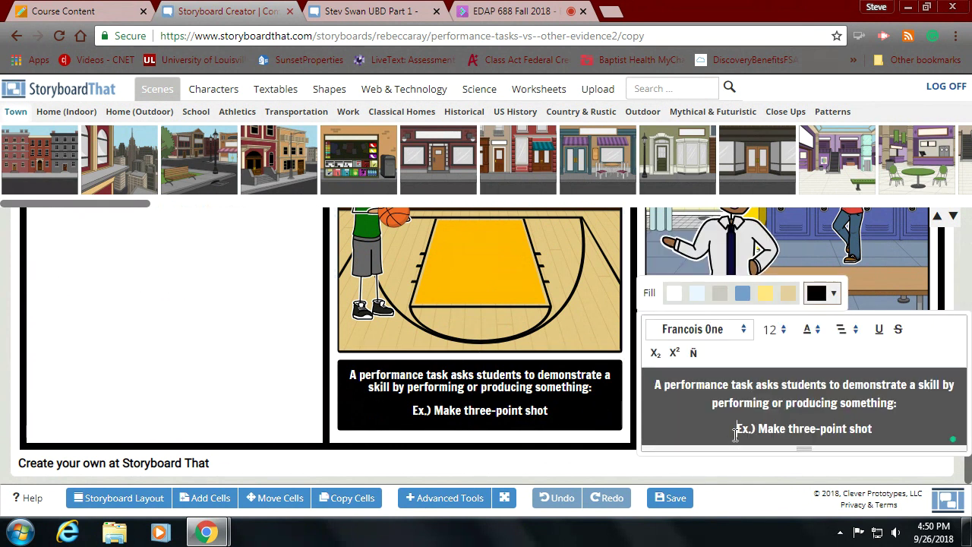
{"action": "left_click_drag", "start_coordinate": [735, 433], "coordinate": [915, 433]}
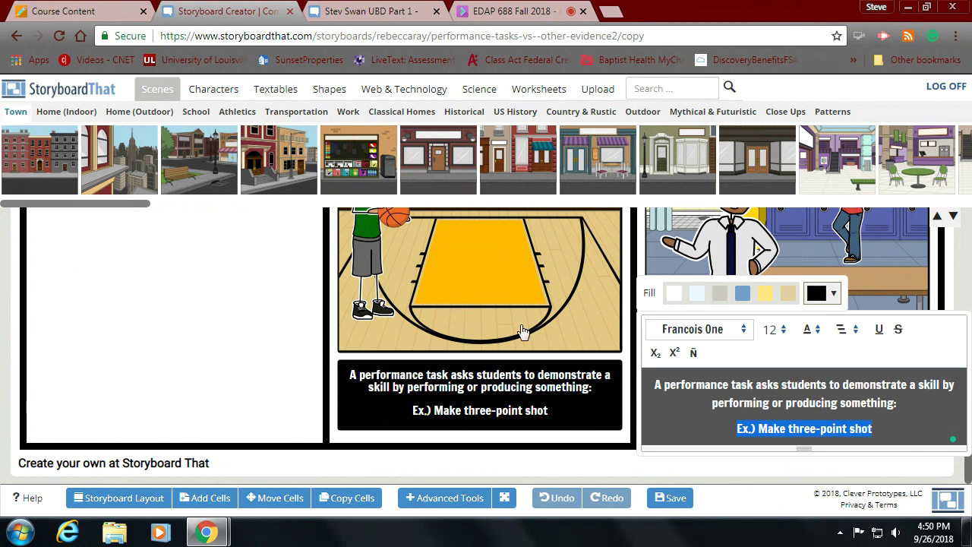
{"action": "left_click", "coordinate": [496, 320]}
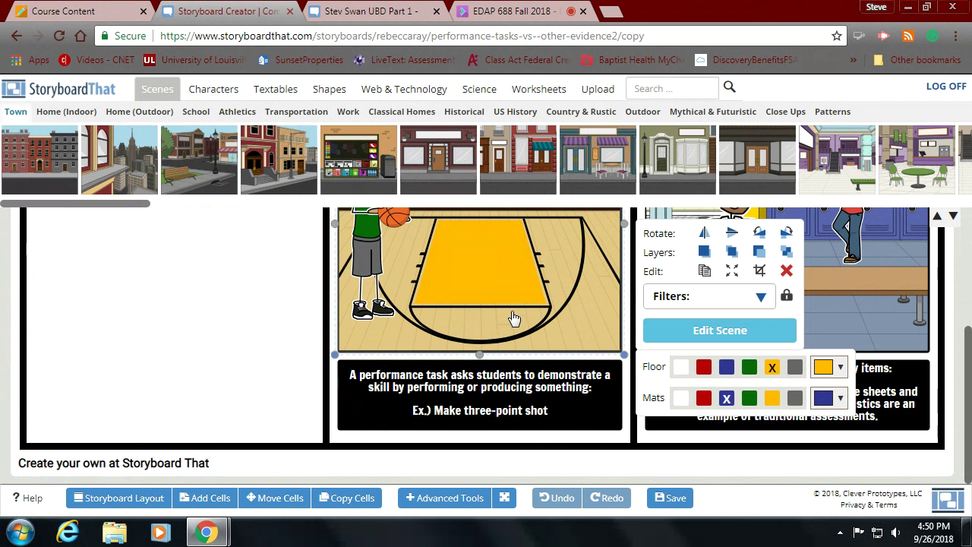
{"action": "scroll", "coordinate": [514, 319], "scroll_direction": "down", "scroll_amount": 2}
{"action": "scroll", "coordinate": [514, 319], "scroll_direction": "up", "scroll_amount": 4}
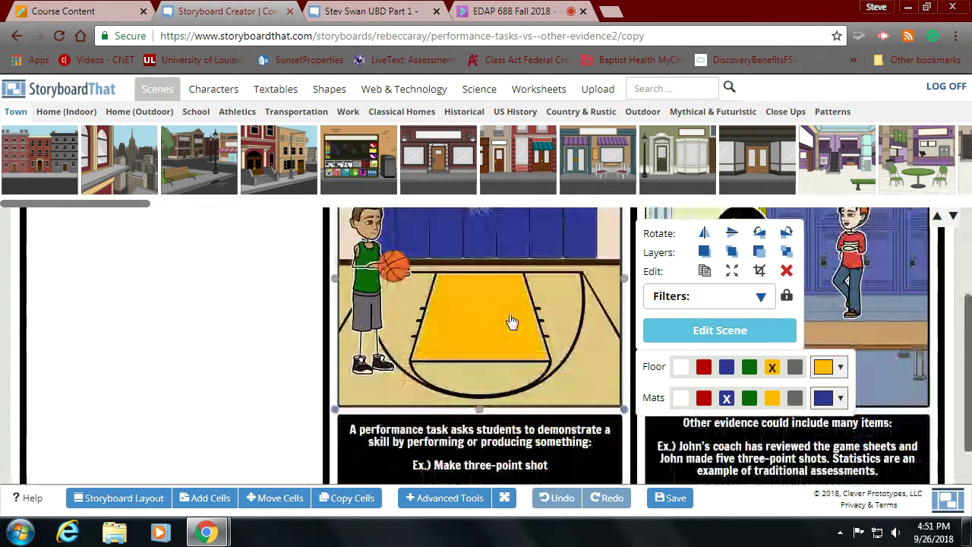
{"action": "scroll", "coordinate": [450, 297], "scroll_direction": "up", "scroll_amount": 3}
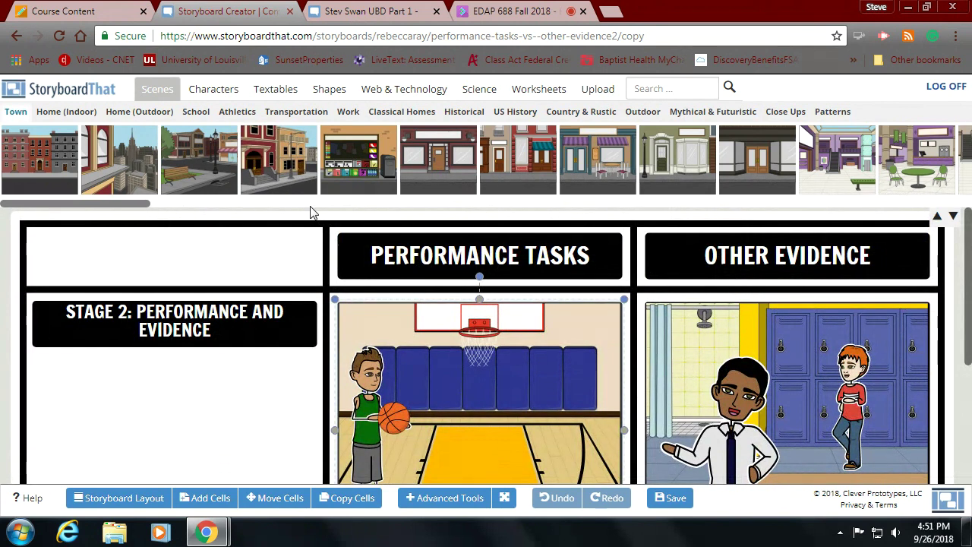
Shift the basketball court scene in its cell, preview its Night Time setting, and update the scene with Day Time
{"action": "left_click", "coordinate": [465, 317]}
{"action": "left_click_drag", "start_coordinate": [464, 317], "coordinate": [495, 334]}
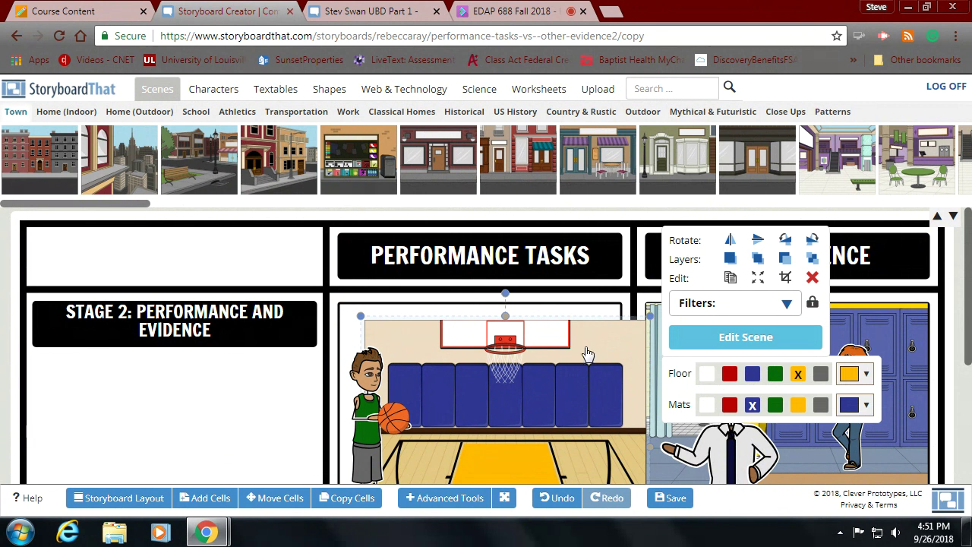
{"action": "left_click", "coordinate": [717, 339]}
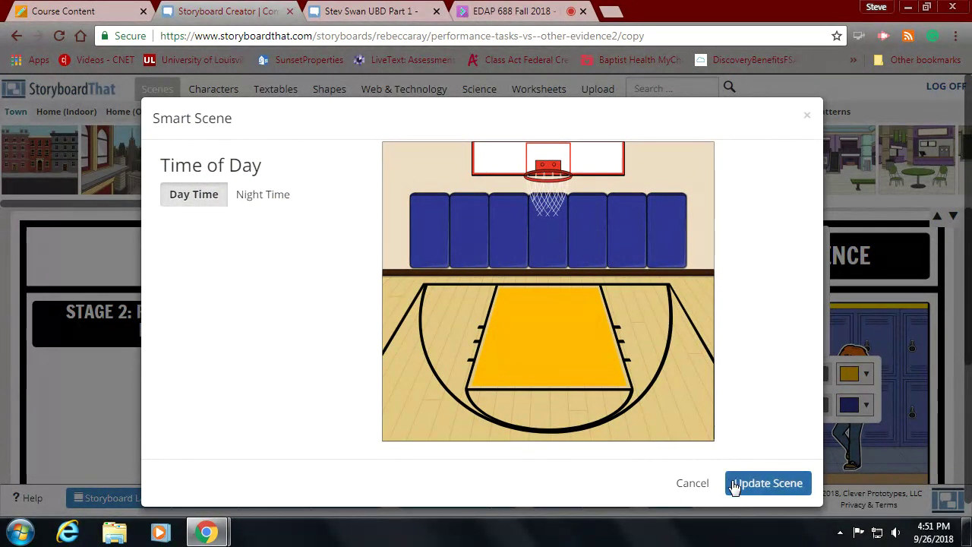
{"action": "left_click", "coordinate": [265, 199]}
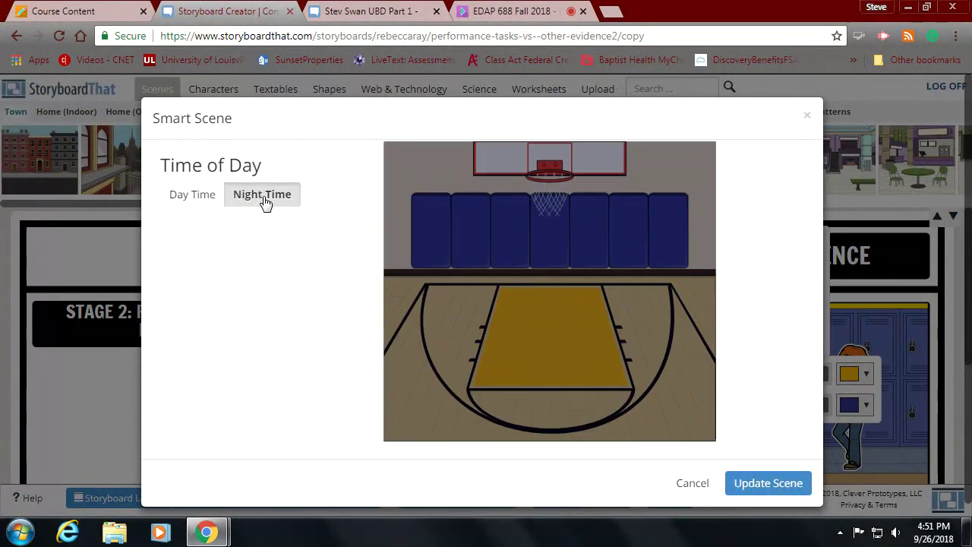
{"action": "left_click", "coordinate": [193, 207]}
{"action": "left_click", "coordinate": [768, 483]}
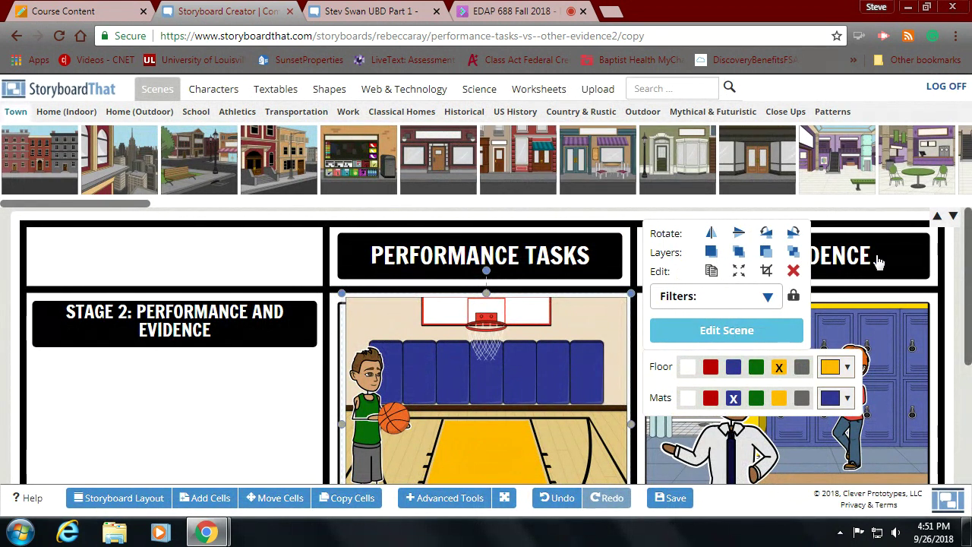
Replace the basketball court in the Performance Tasks cell with the purple two-story mall scene, deleting the old court scene
{"action": "left_click", "coordinate": [783, 231]}
{"action": "left_click_drag", "start_coordinate": [783, 231], "coordinate": [292, 512]}
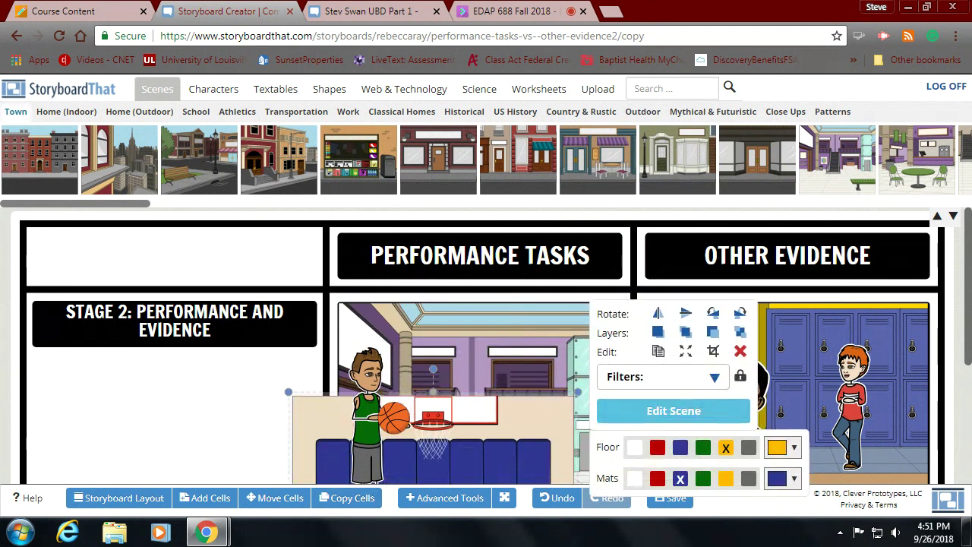
{"action": "left_click_drag", "start_coordinate": [479, 453], "coordinate": [494, 477]}
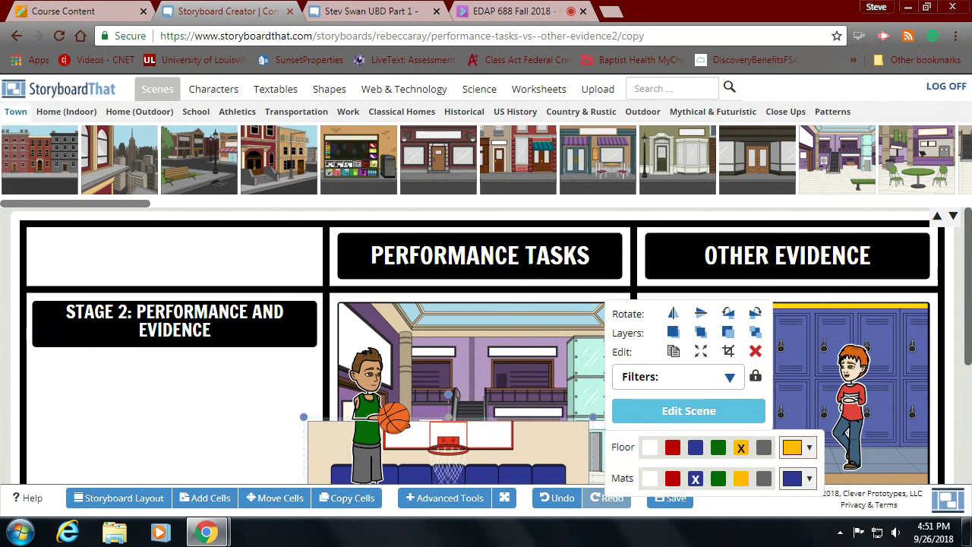
{"action": "left_click_drag", "start_coordinate": [555, 446], "coordinate": [559, 490]}
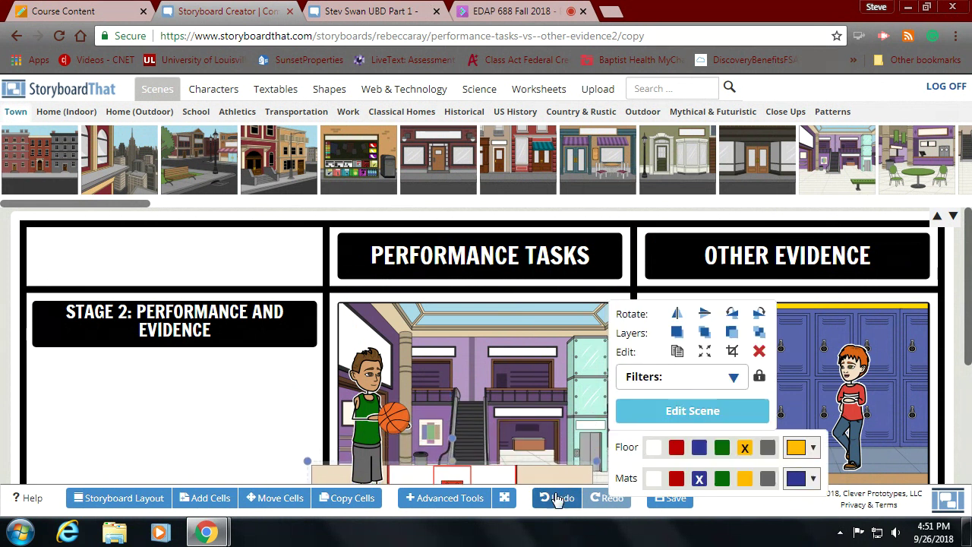
{"action": "left_click", "coordinate": [532, 398]}
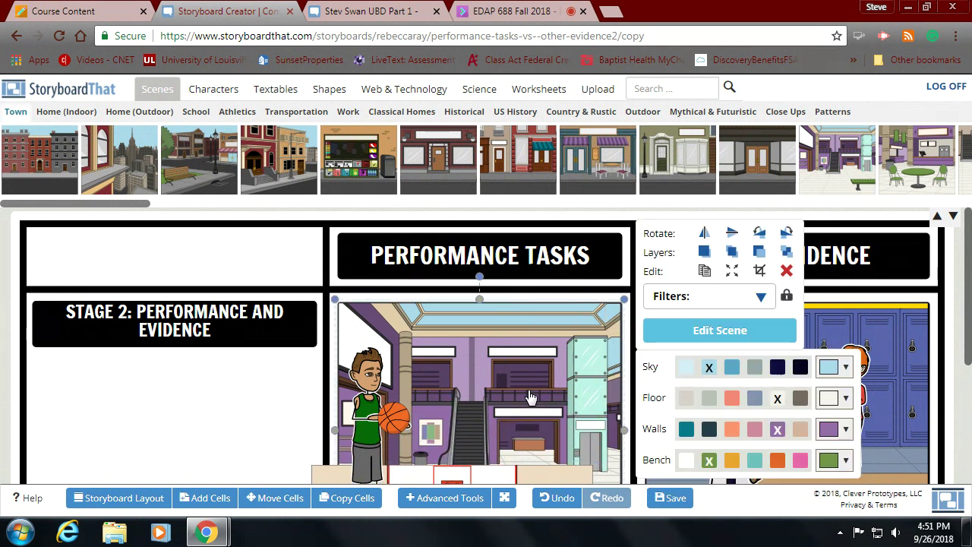
{"action": "left_click", "coordinate": [509, 477]}
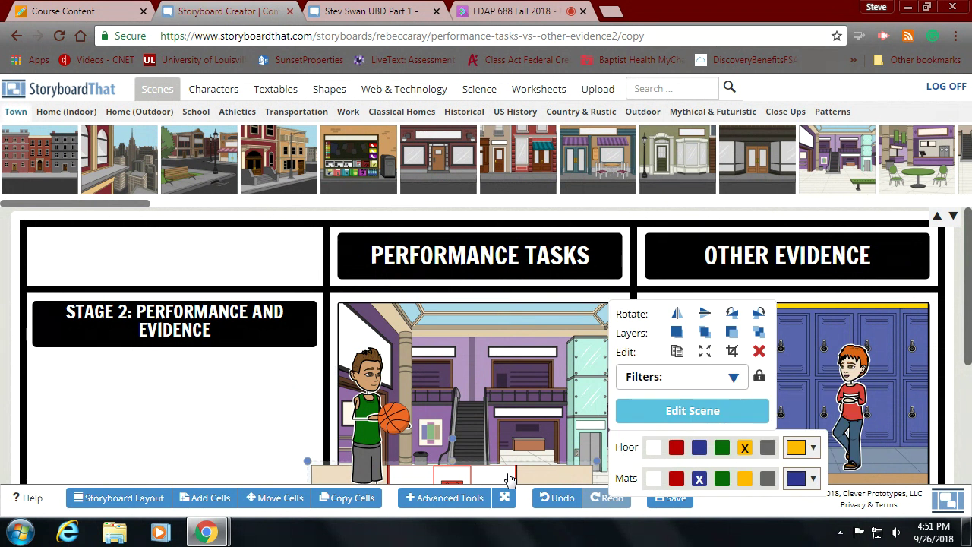
{"action": "key", "text": "Delete"}
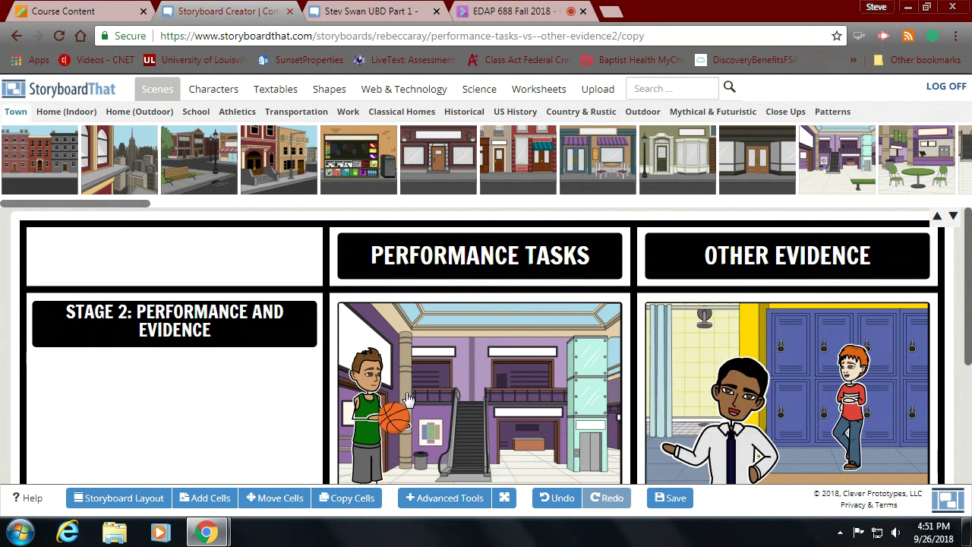
Delete the basketball and the boy in the green jersey from the Performance Tasks cell
{"action": "left_click", "coordinate": [392, 424]}
{"action": "left_click_drag", "start_coordinate": [401, 424], "coordinate": [425, 430]}
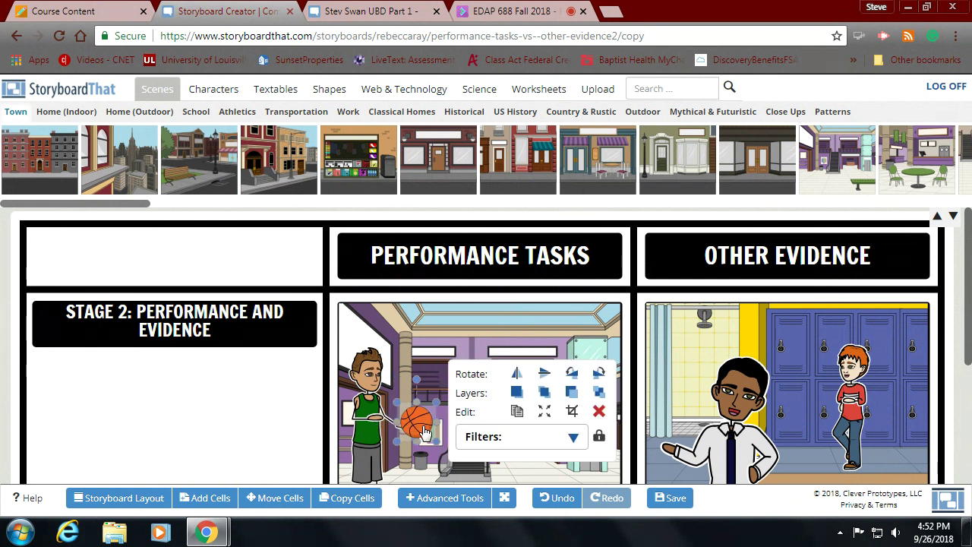
{"action": "key", "text": "Delete"}
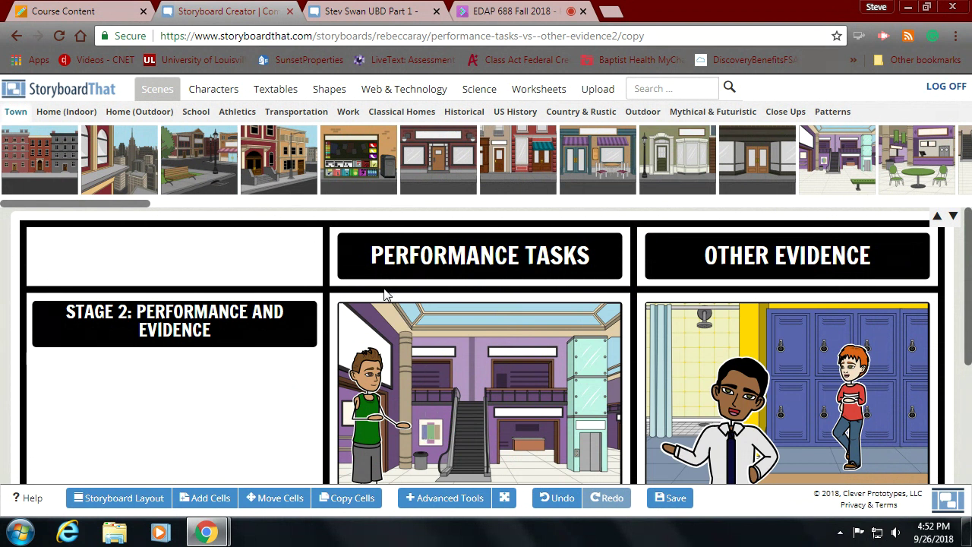
{"action": "left_click_drag", "start_coordinate": [38, 178], "coordinate": [115, 149]}
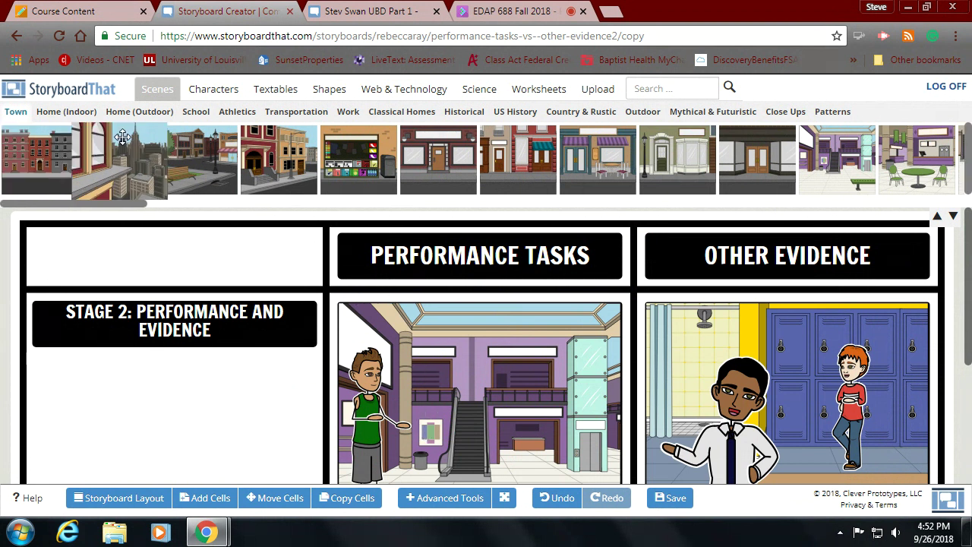
{"action": "left_click", "coordinate": [217, 92]}
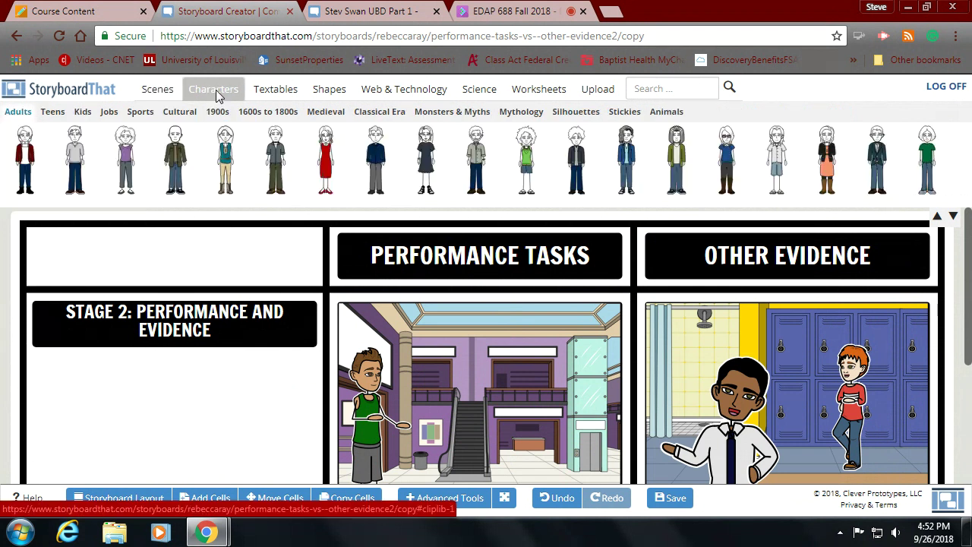
{"action": "left_click", "coordinate": [364, 386]}
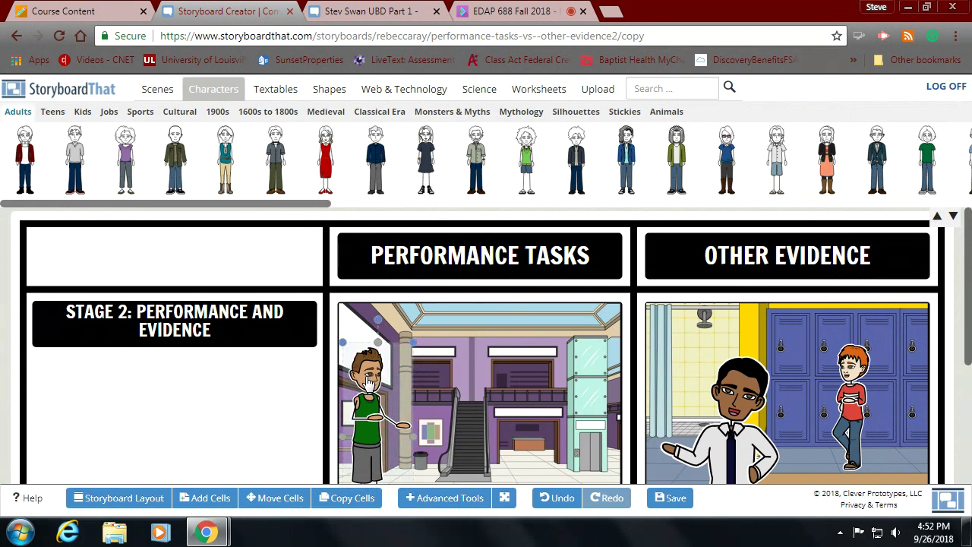
{"action": "key", "text": "Delete"}
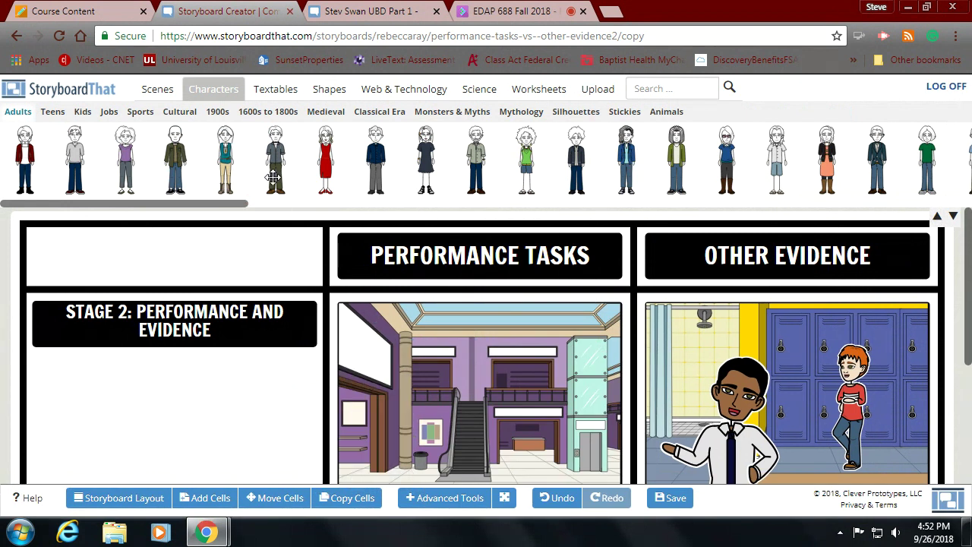
Add the adult character with the gray shirt and dark green pants, slightly enlarged, to the left side of the mall scene
{"action": "left_click_drag", "start_coordinate": [273, 177], "coordinate": [402, 420]}
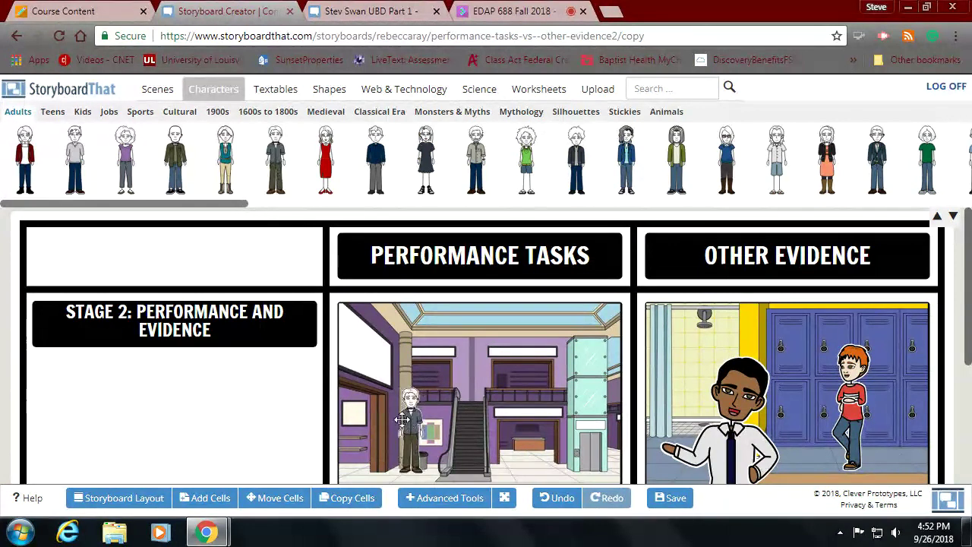
{"action": "left_click", "coordinate": [403, 420]}
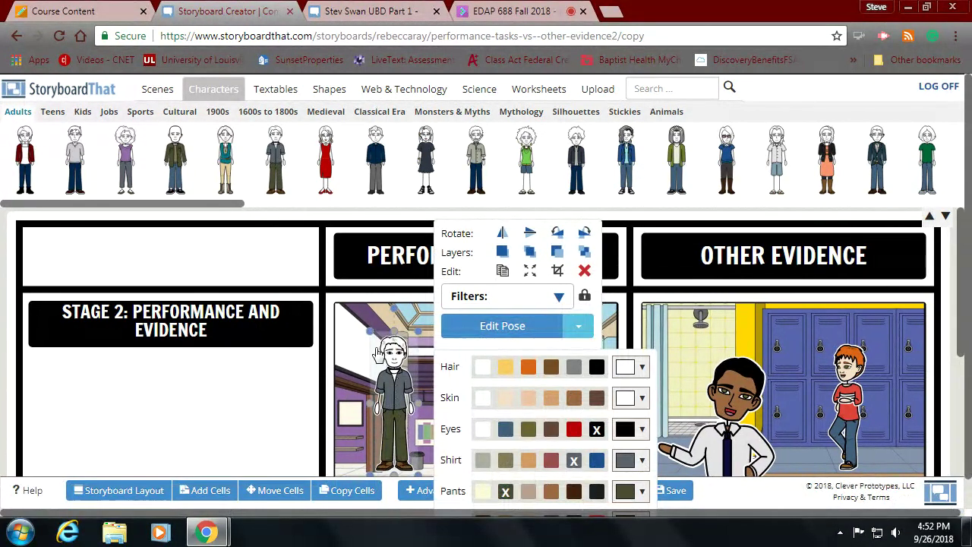
{"action": "left_click_drag", "start_coordinate": [365, 326], "coordinate": [386, 384]}
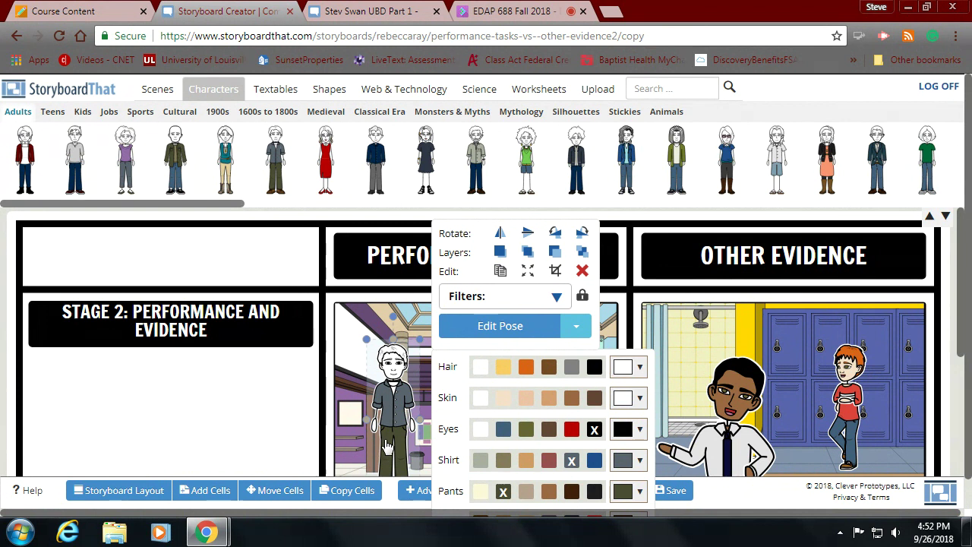
{"action": "left_click_drag", "start_coordinate": [392, 430], "coordinate": [380, 414]}
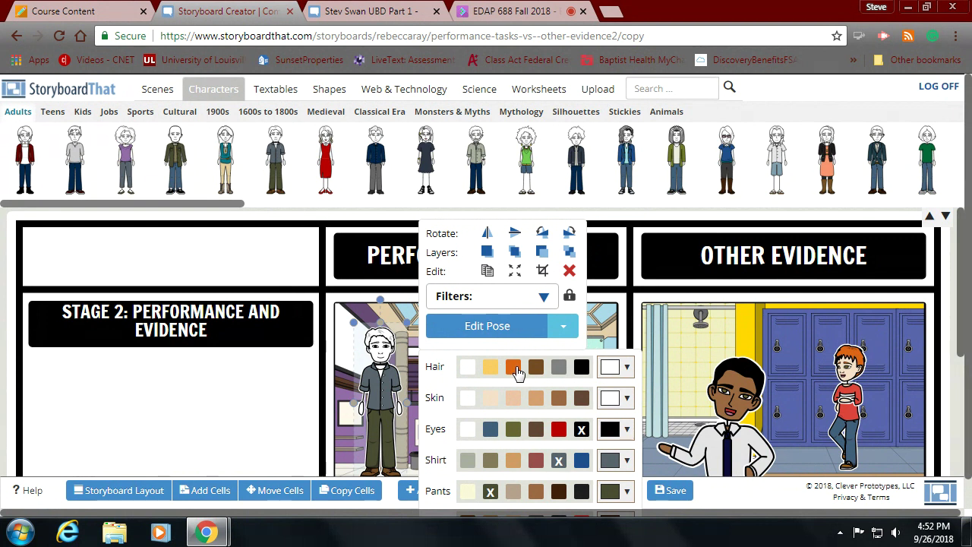
Look over the performance task caption and the new adult character's pose and color options
{"action": "scroll", "coordinate": [517, 371], "scroll_direction": "down", "scroll_amount": 1}
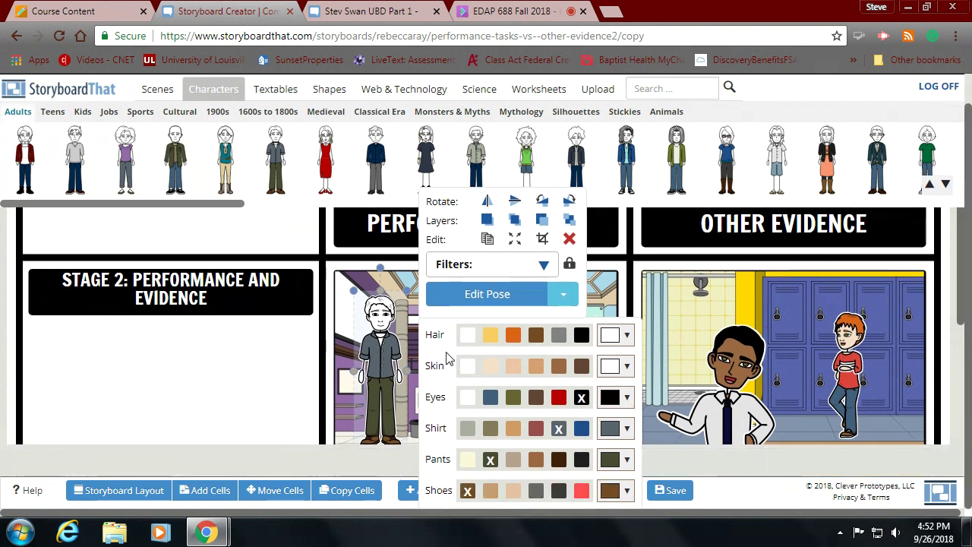
{"action": "left_click", "coordinate": [344, 366]}
{"action": "scroll", "coordinate": [443, 391], "scroll_direction": "down", "scroll_amount": 5}
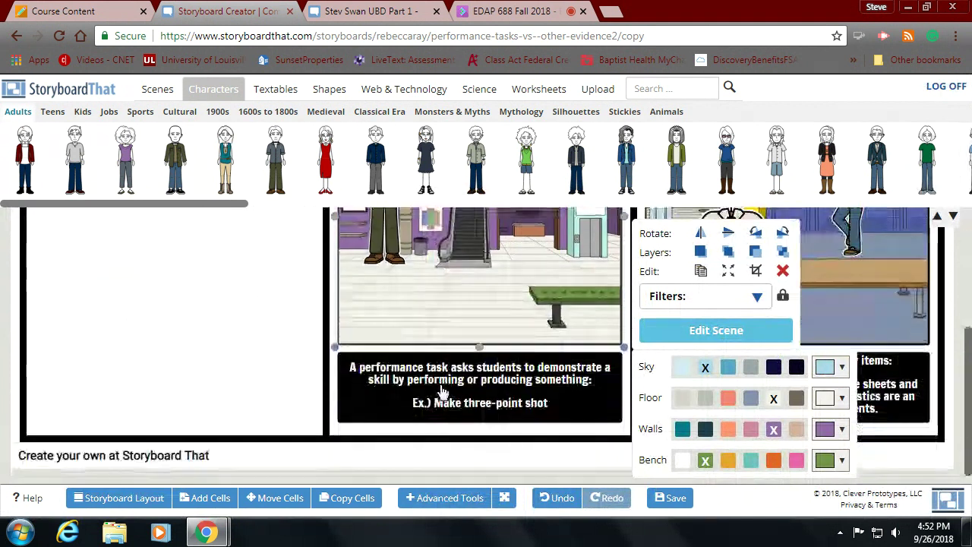
{"action": "left_click", "coordinate": [462, 382]}
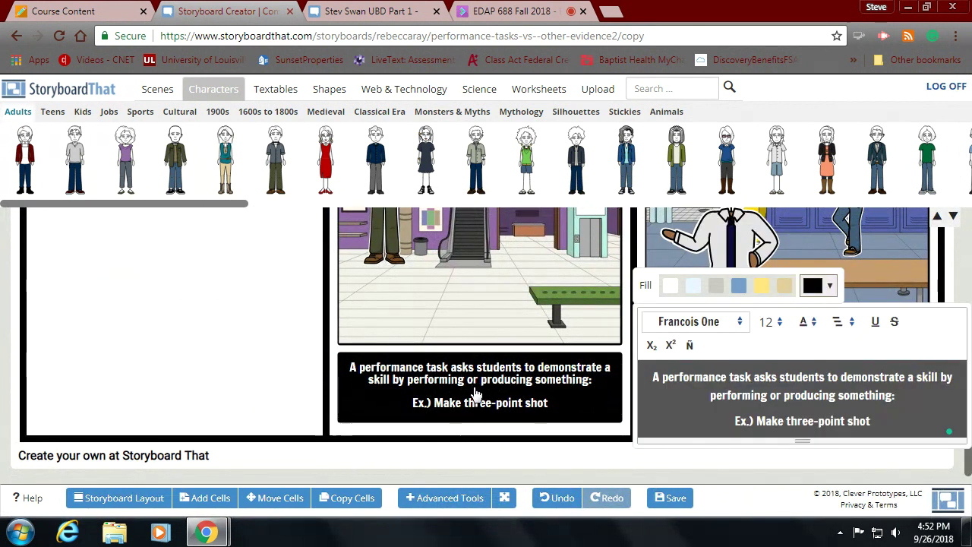
{"action": "scroll", "coordinate": [475, 393], "scroll_direction": "up", "scroll_amount": 2}
{"action": "left_click", "coordinate": [405, 367]}
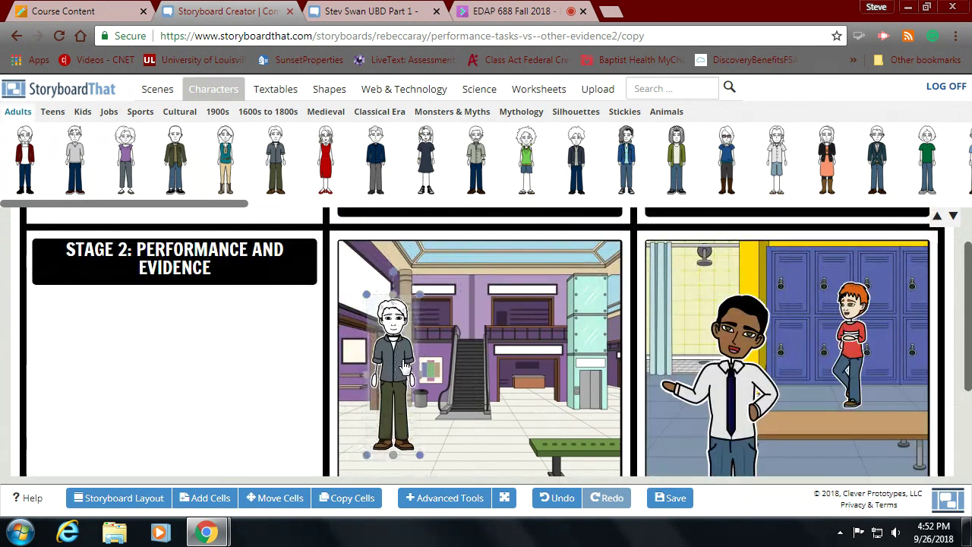
{"action": "left_click", "coordinate": [405, 367]}
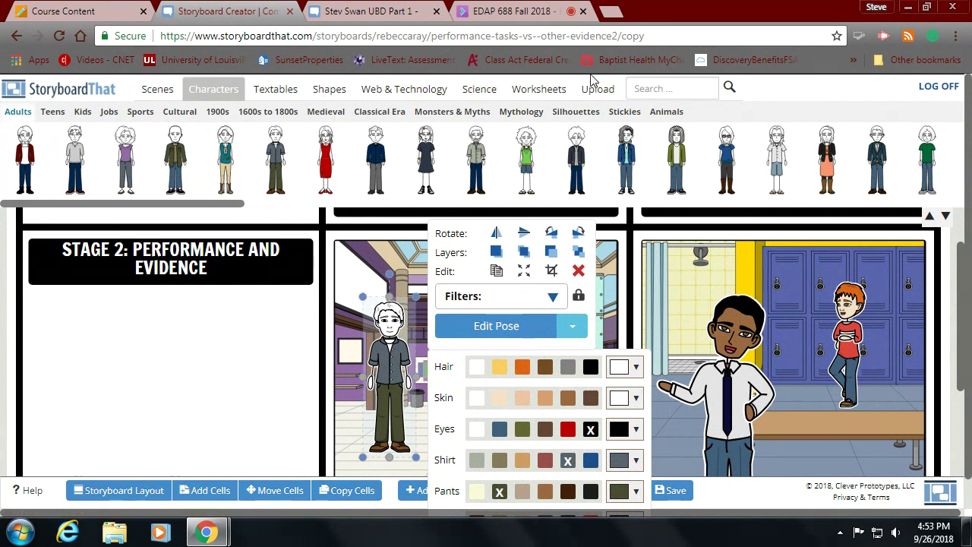
Browse the Textables, Web & Technology, Science, Worksheets and Scenes asset libraries, and look over the Performance Tasks cell and its caption
{"action": "left_click", "coordinate": [262, 92]}
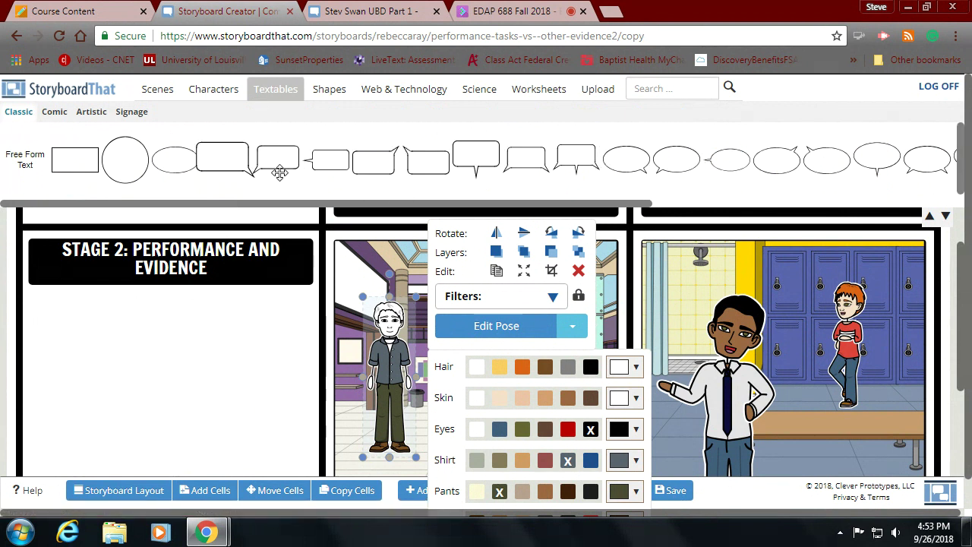
{"action": "left_click", "coordinate": [329, 94]}
{"action": "left_click", "coordinate": [376, 89]}
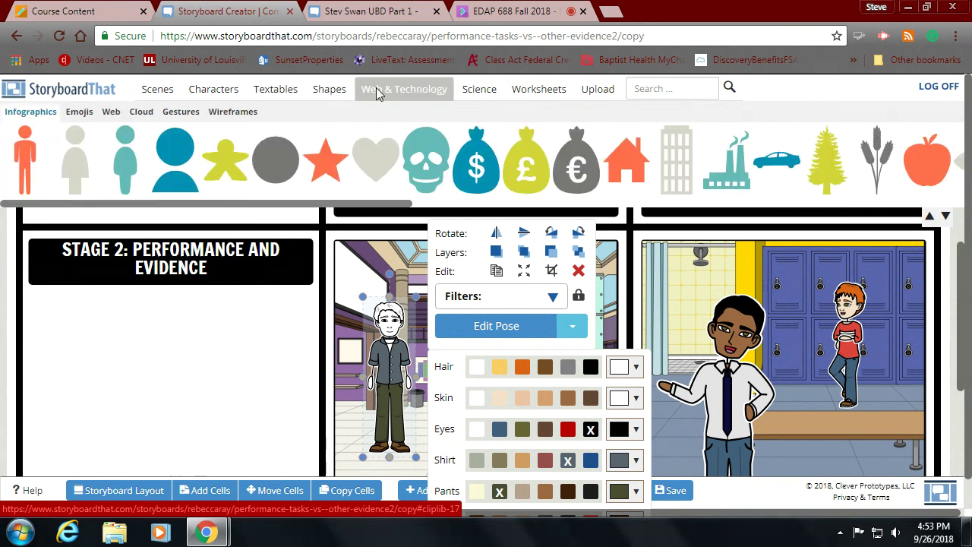
{"action": "left_click", "coordinate": [471, 88]}
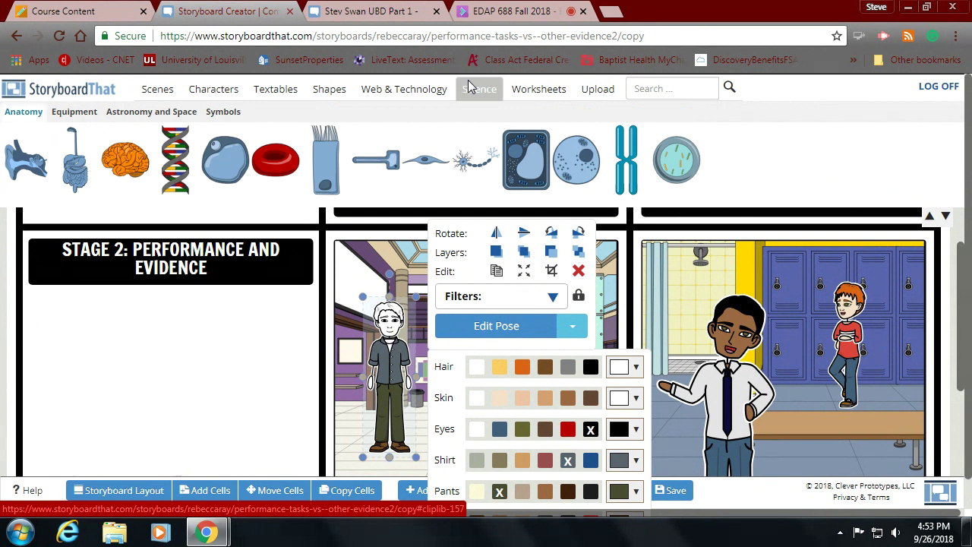
{"action": "left_click", "coordinate": [529, 88]}
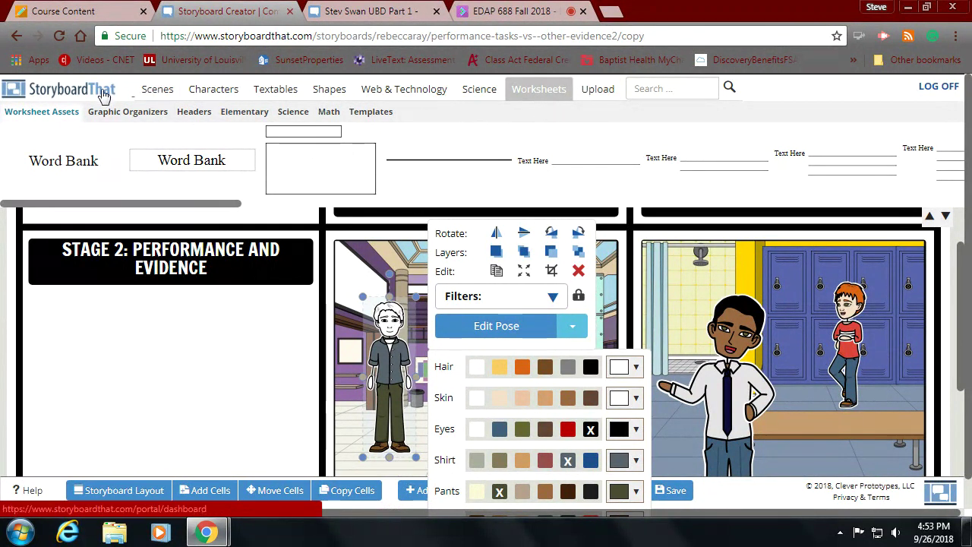
{"action": "left_click", "coordinate": [151, 92]}
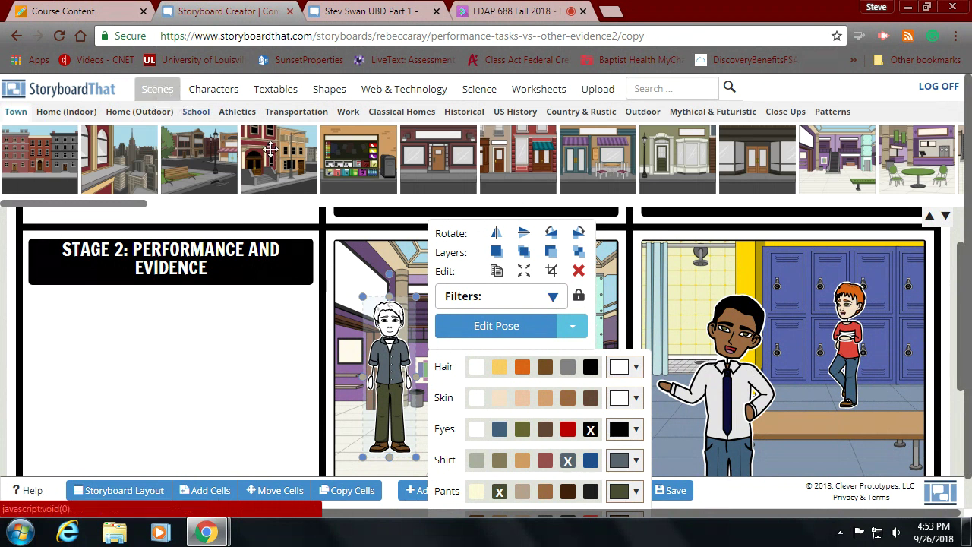
{"action": "scroll", "coordinate": [441, 277], "scroll_direction": "down", "scroll_amount": 1}
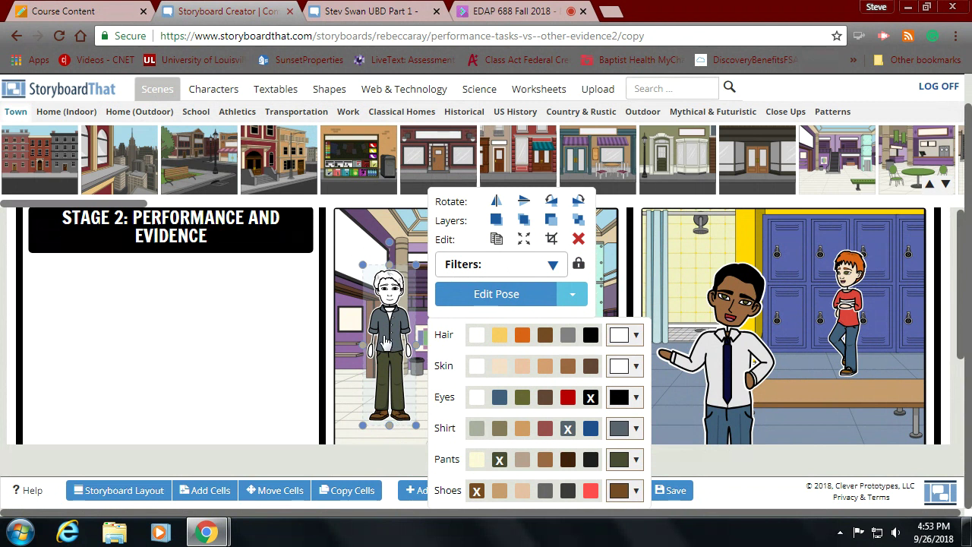
{"action": "left_click", "coordinate": [347, 245]}
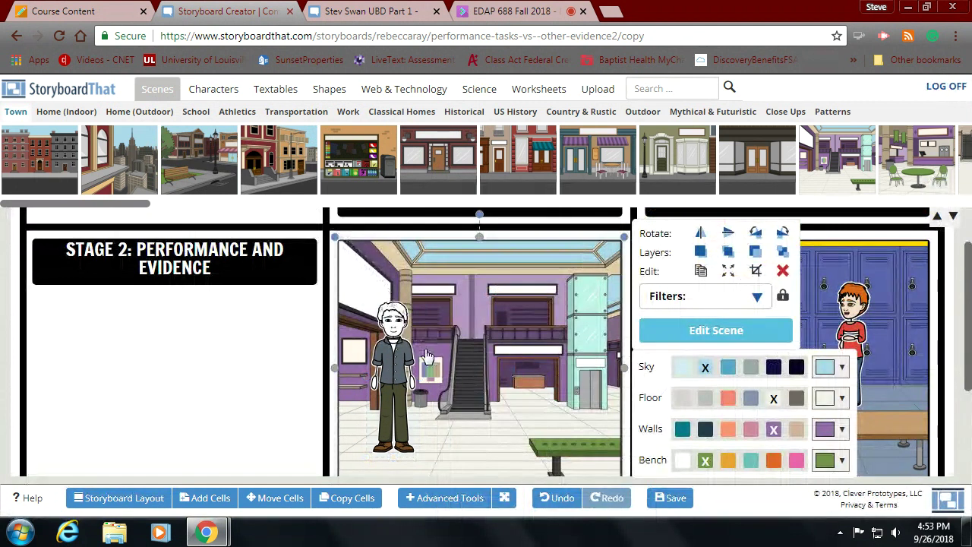
{"action": "scroll", "coordinate": [467, 373], "scroll_direction": "down", "scroll_amount": 3}
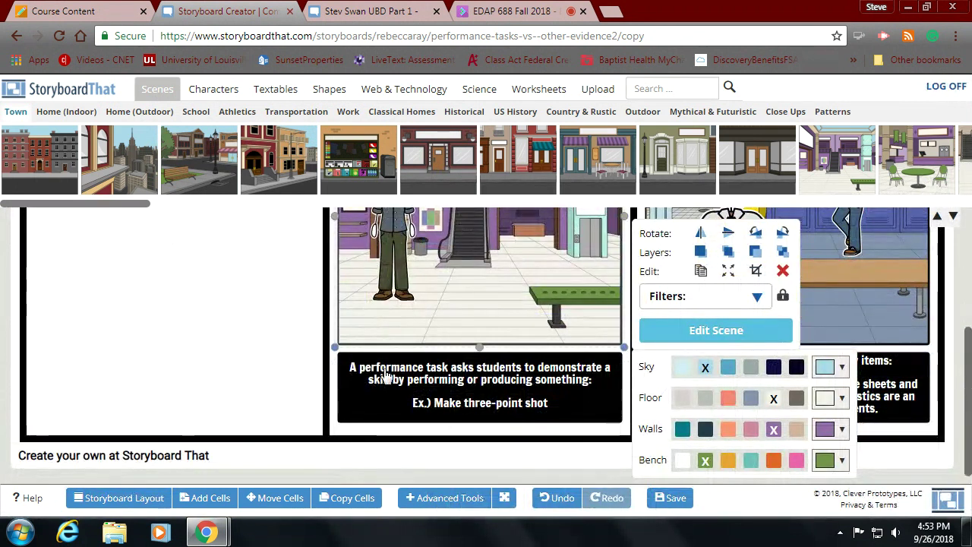
{"action": "scroll", "coordinate": [383, 371], "scroll_direction": "up", "scroll_amount": 3}
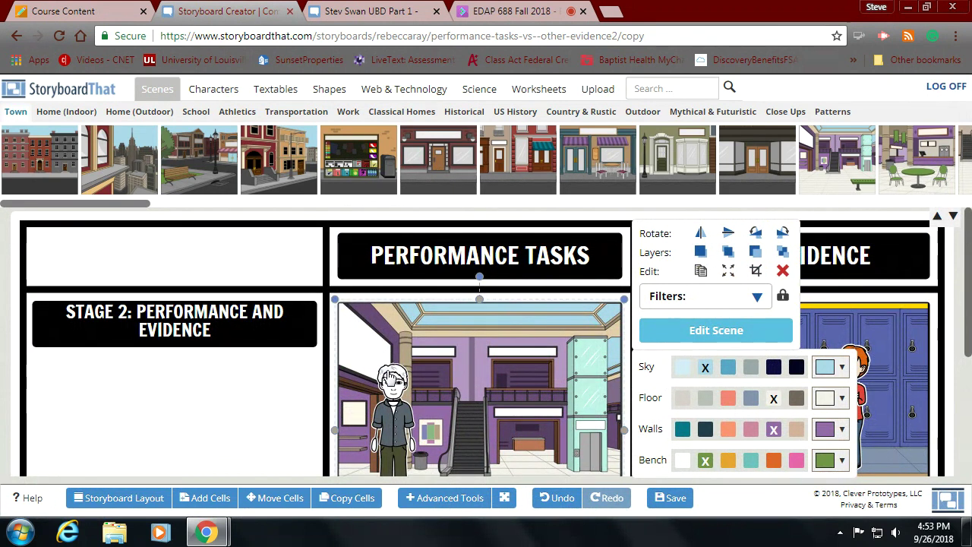
{"action": "scroll", "coordinate": [391, 378], "scroll_direction": "down", "scroll_amount": 2}
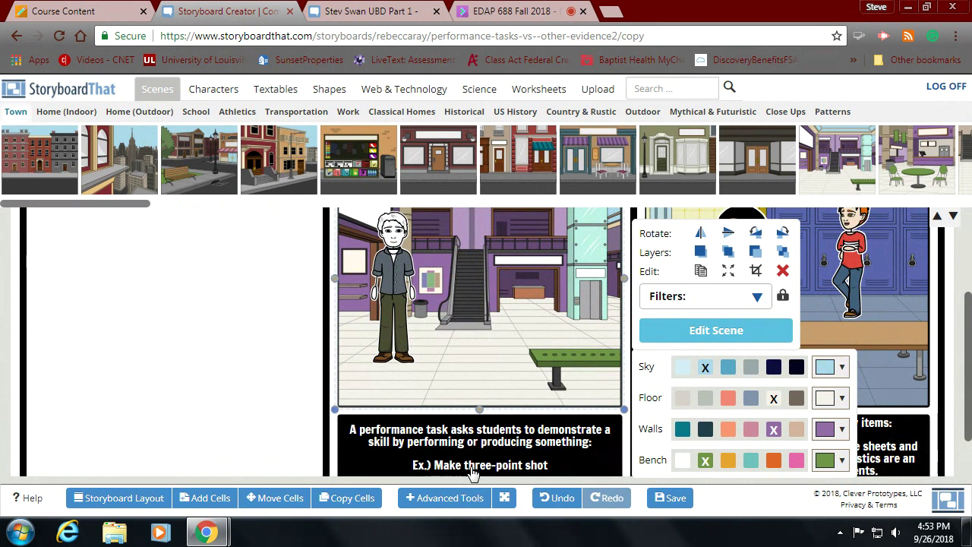
Replace the three-point shot example in the Performance Tasks caption with "Students will analyze nwspaper stories for opinion vesus fact in the writing."
{"action": "left_click", "coordinate": [549, 471]}
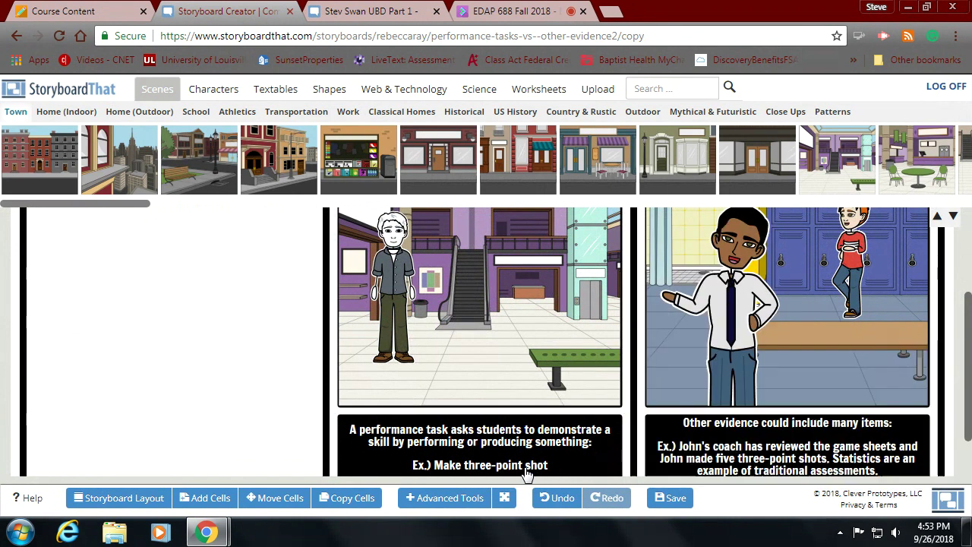
{"action": "scroll", "coordinate": [502, 392], "scroll_direction": "down", "scroll_amount": 1}
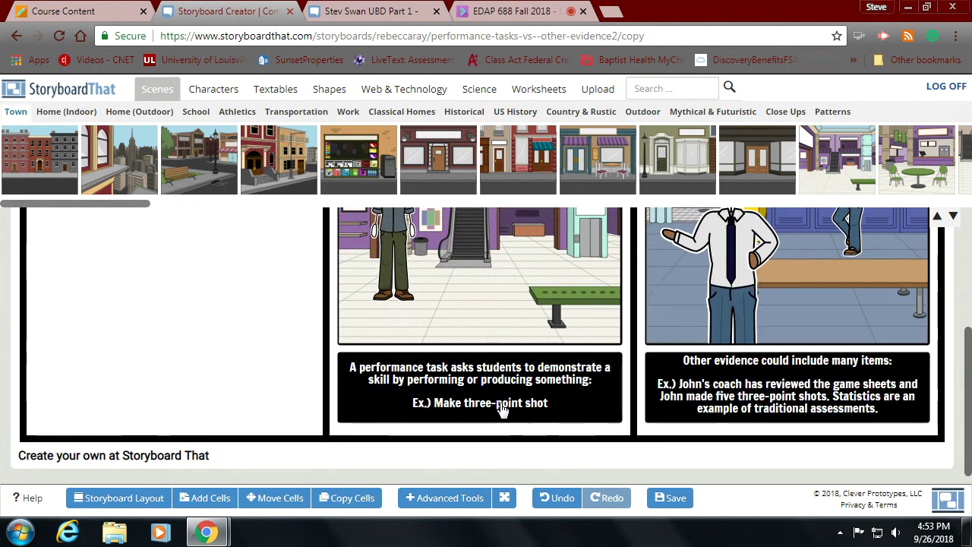
{"action": "left_click", "coordinate": [417, 408]}
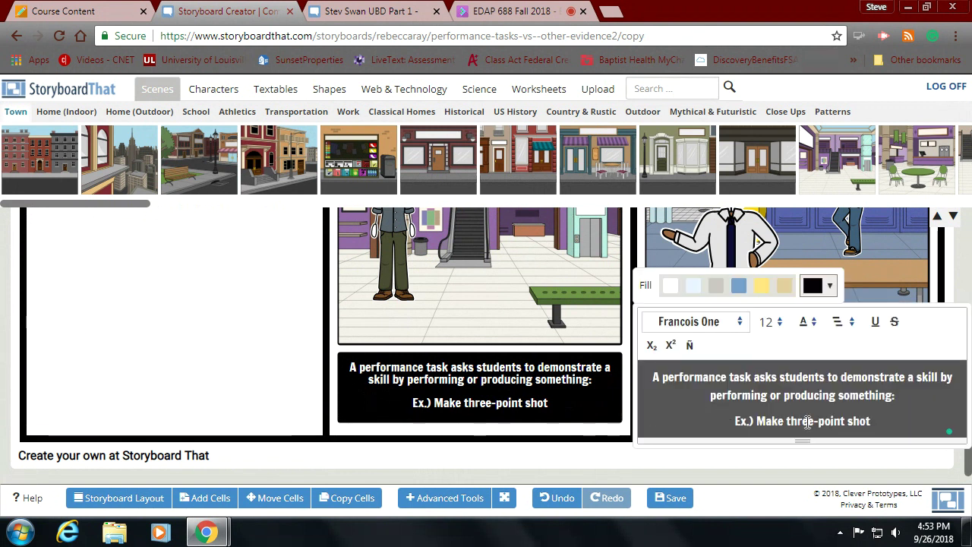
{"action": "left_click_drag", "start_coordinate": [877, 423], "coordinate": [690, 423]}
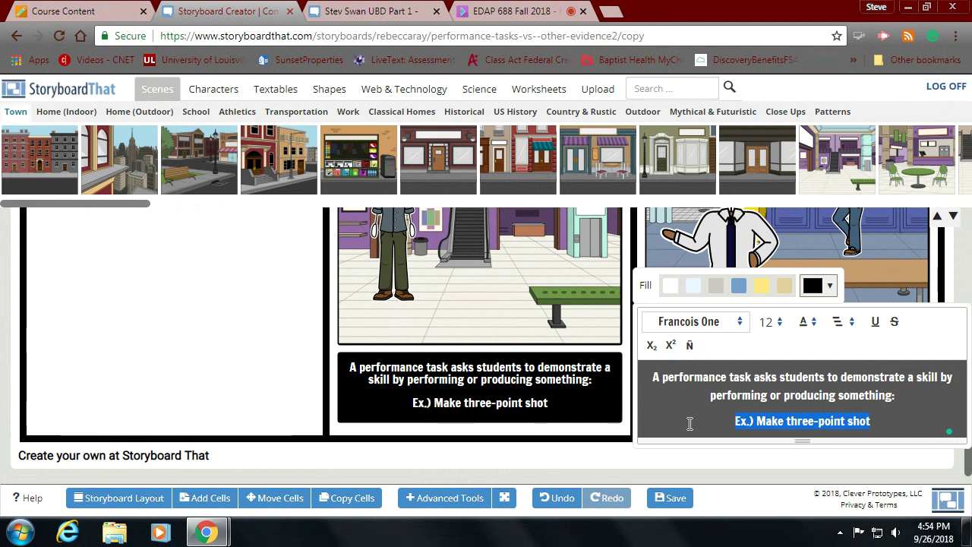
{"action": "type", "text": "Studen"}
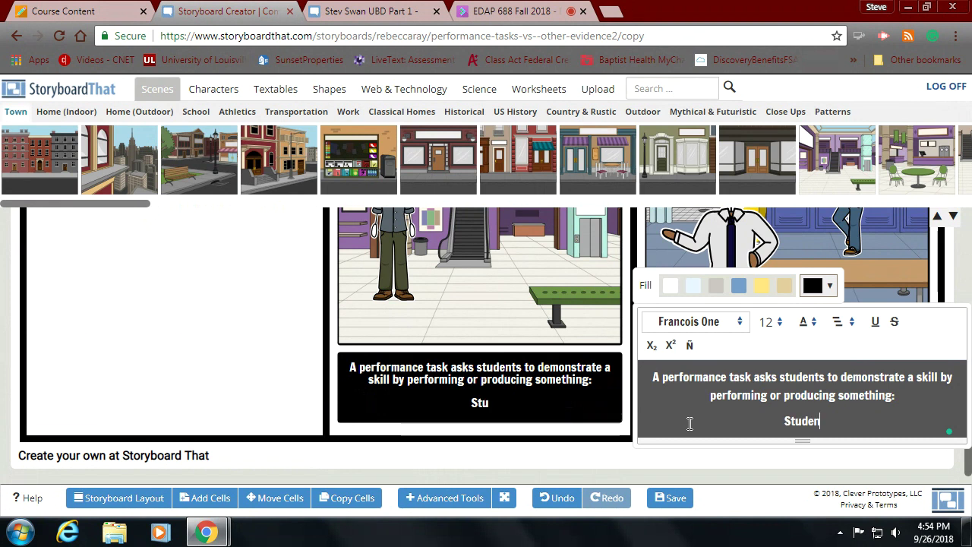
{"action": "type", "text": "ts wil"}
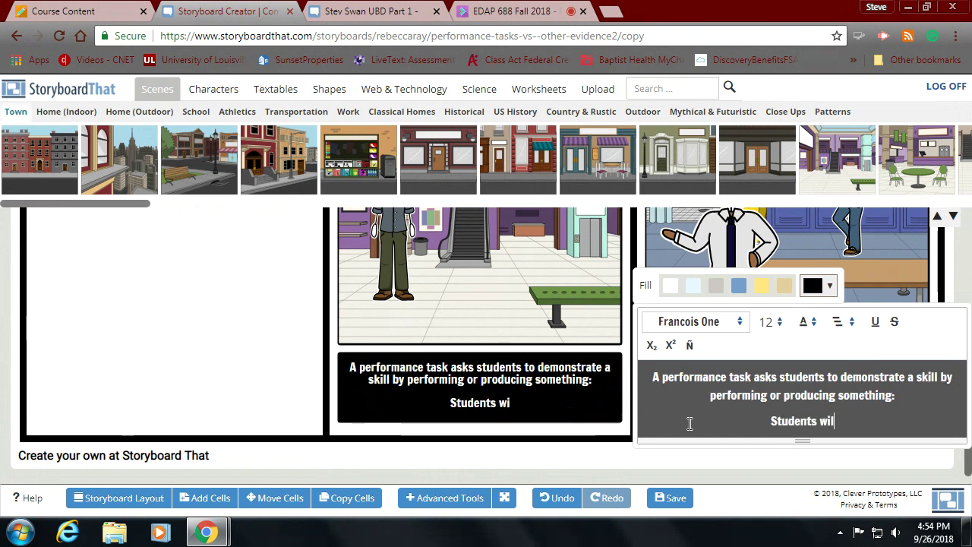
{"action": "type", "text": "l anal"}
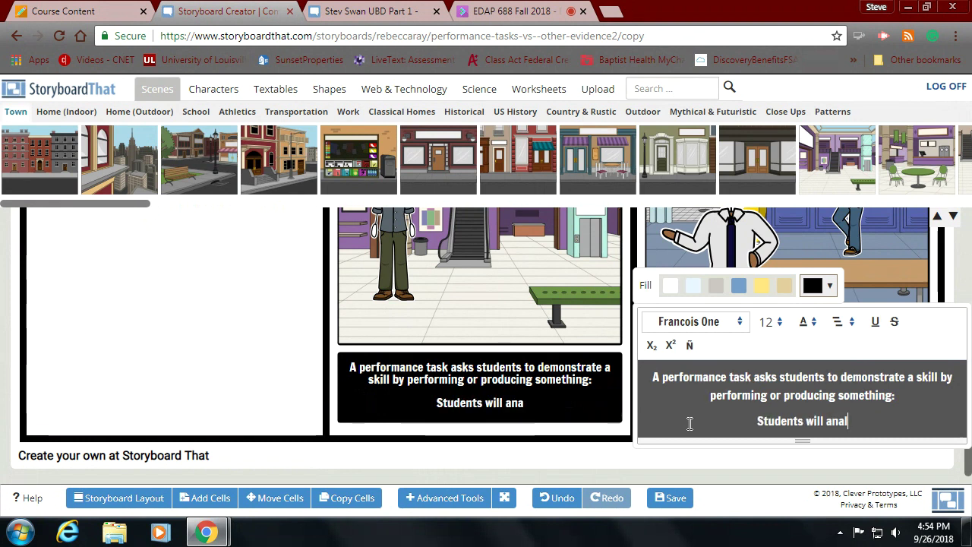
{"action": "type", "text": "yze "}
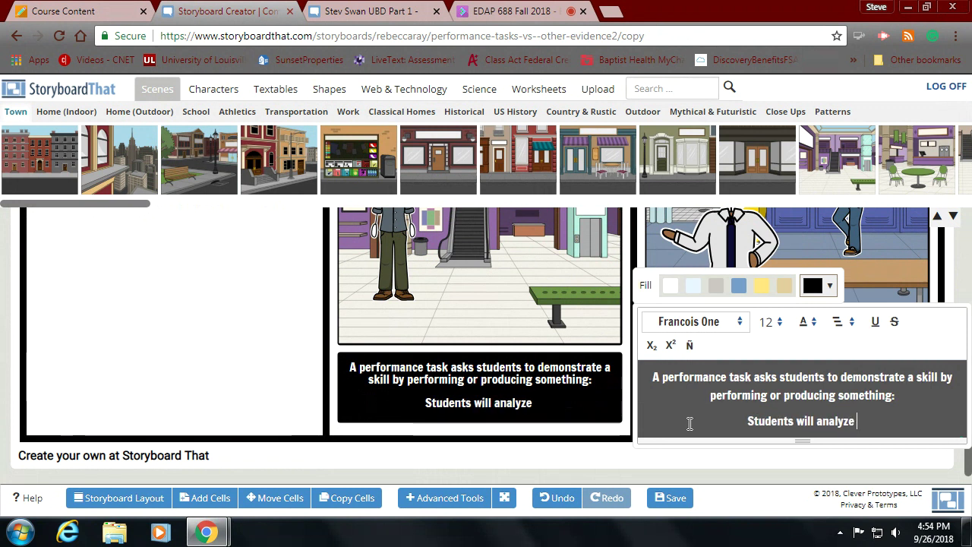
{"action": "type", "text": "nw"}
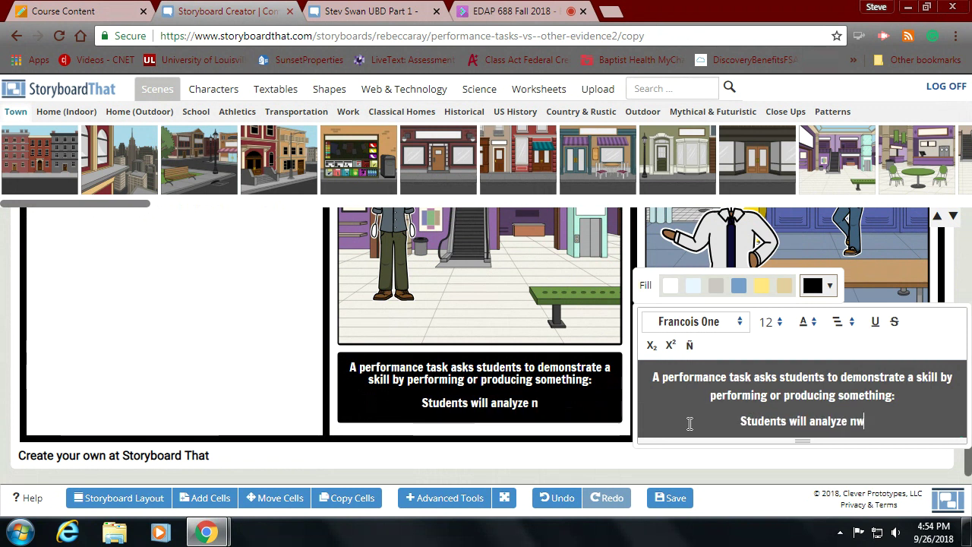
{"action": "type", "text": "spaper"}
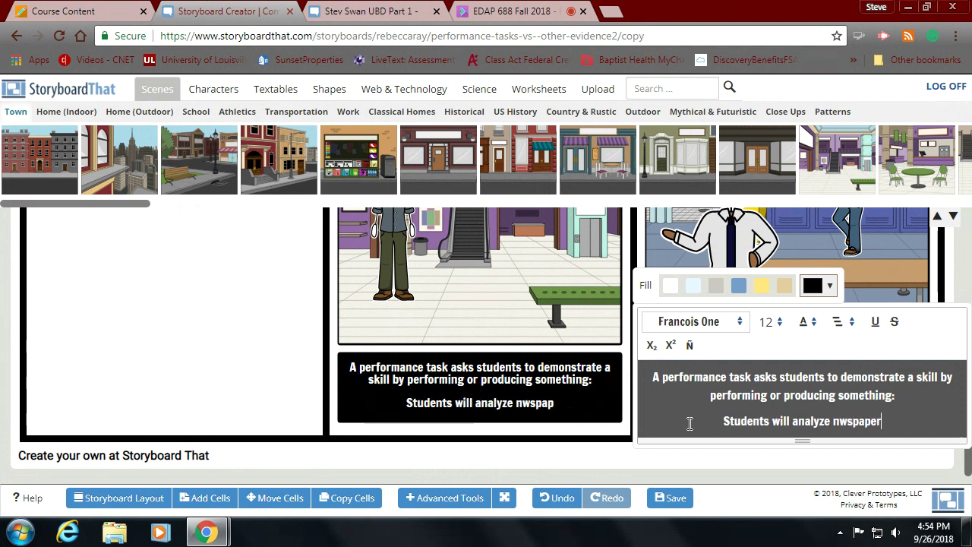
{"action": "type", "text": " stori"}
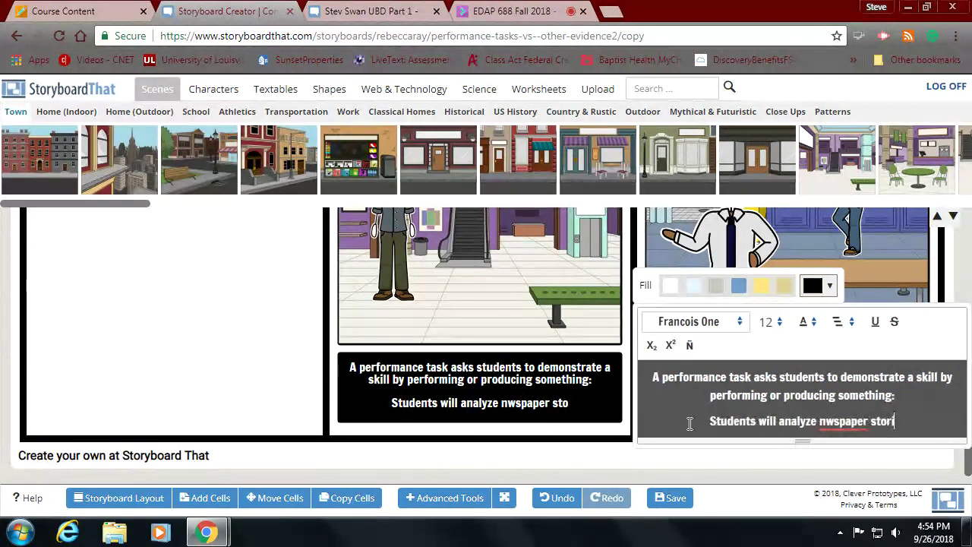
{"action": "type", "text": "es fo"}
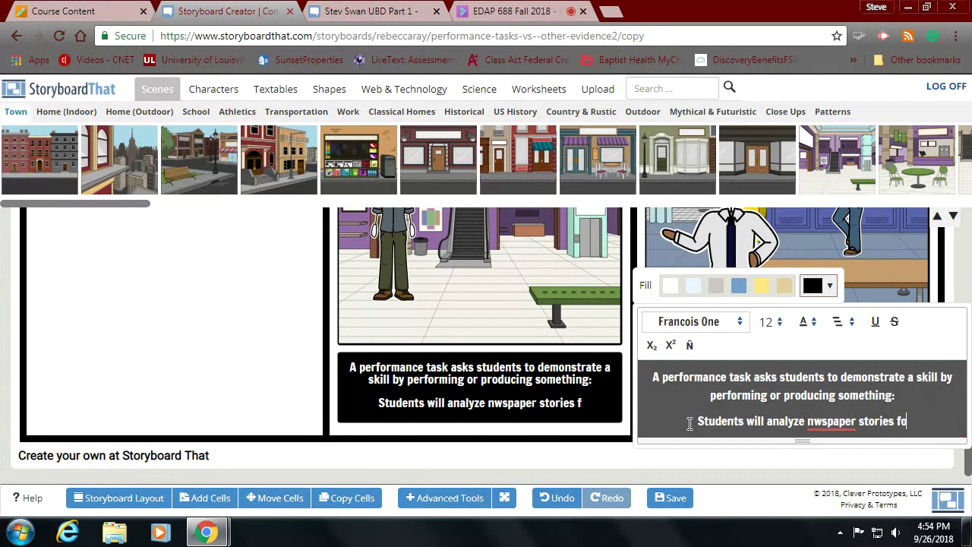
{"action": "type", "text": "r opinion"}
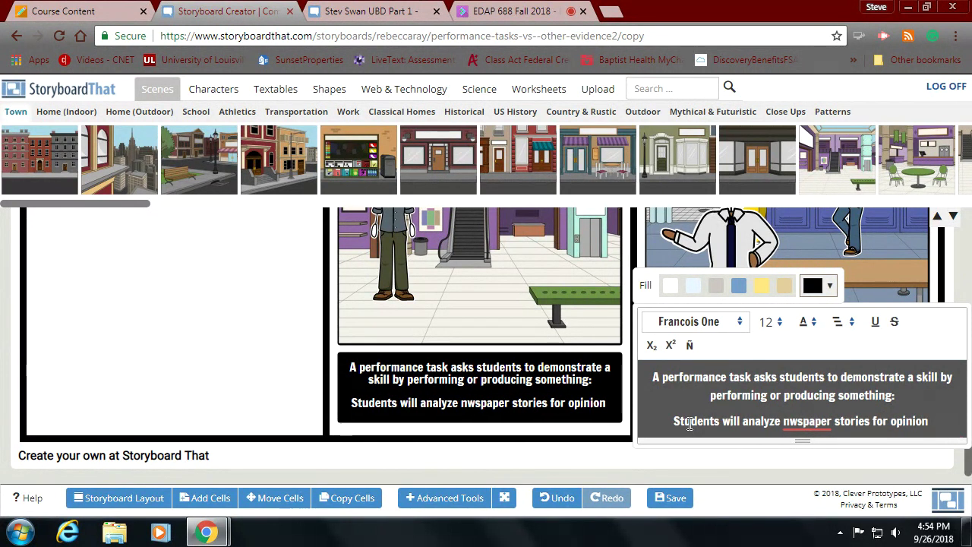
{"action": "type", "text": " vesus f"}
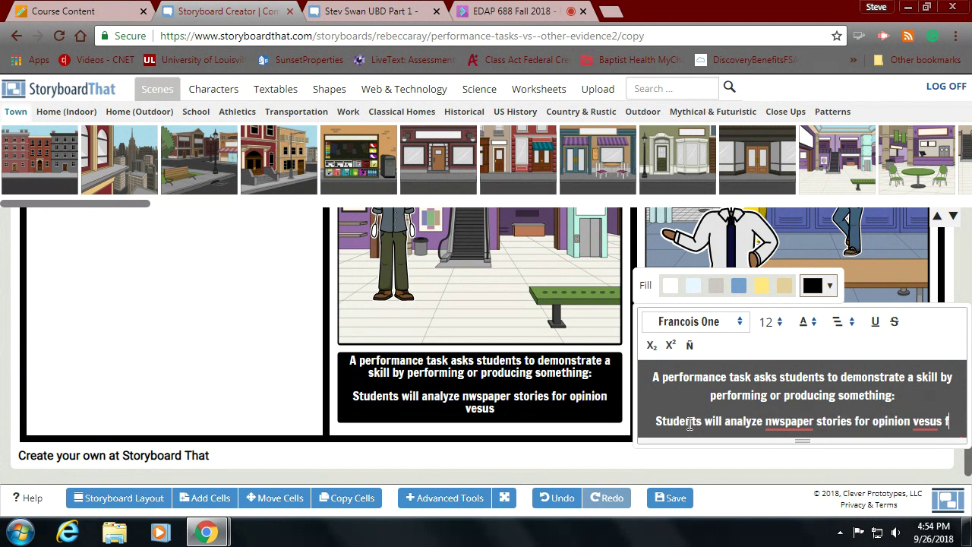
{"action": "type", "text": "act in t"}
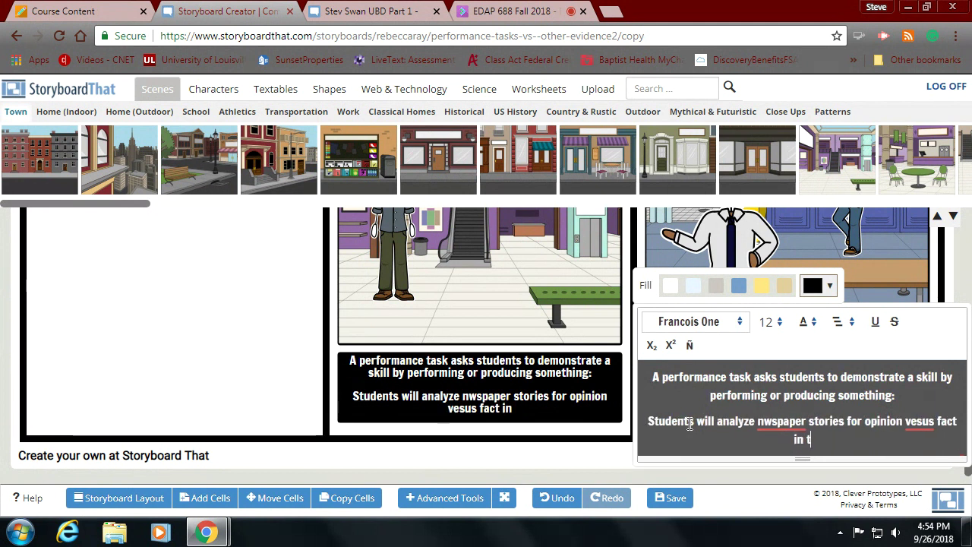
{"action": "type", "text": "he wri"}
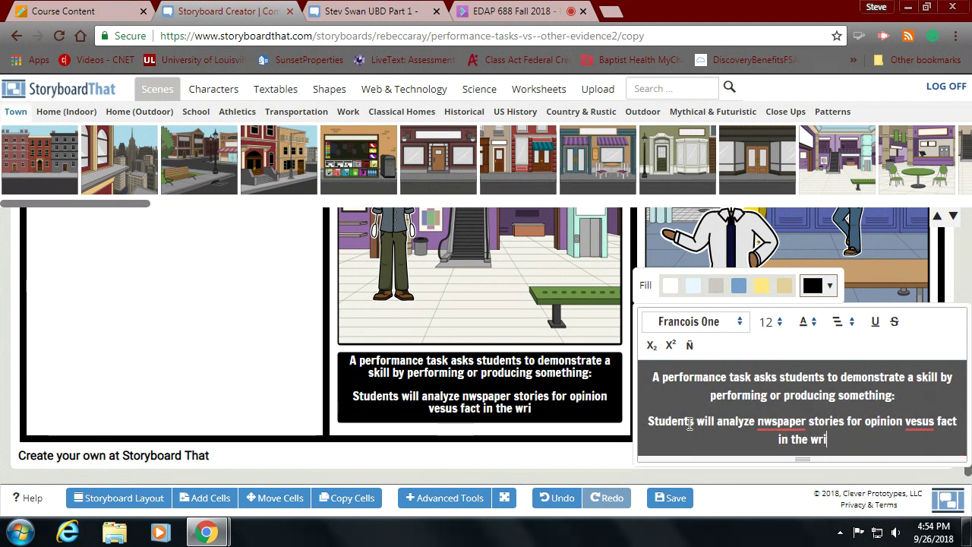
{"action": "type", "text": "ting."}
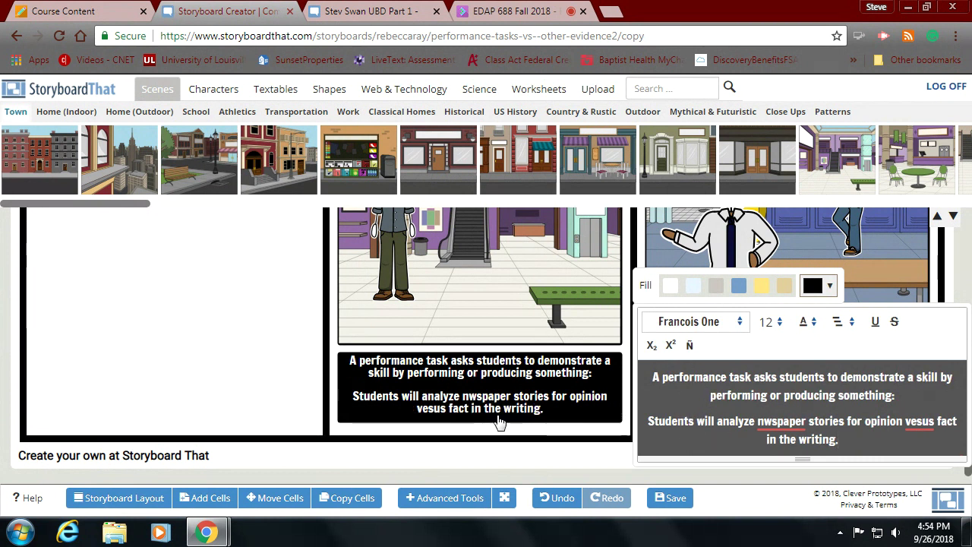
{"action": "left_click", "coordinate": [397, 428]}
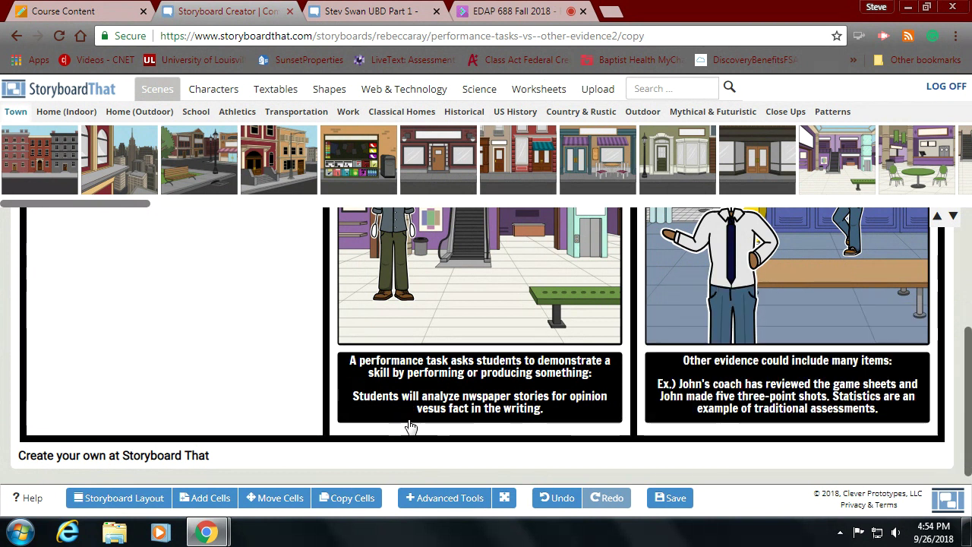
Look over the storyboard's Performance Tasks and Other Evidence cells, and browse the Town scenes for alternative backgrounds
{"action": "scroll", "coordinate": [410, 427], "scroll_direction": "up", "scroll_amount": 2}
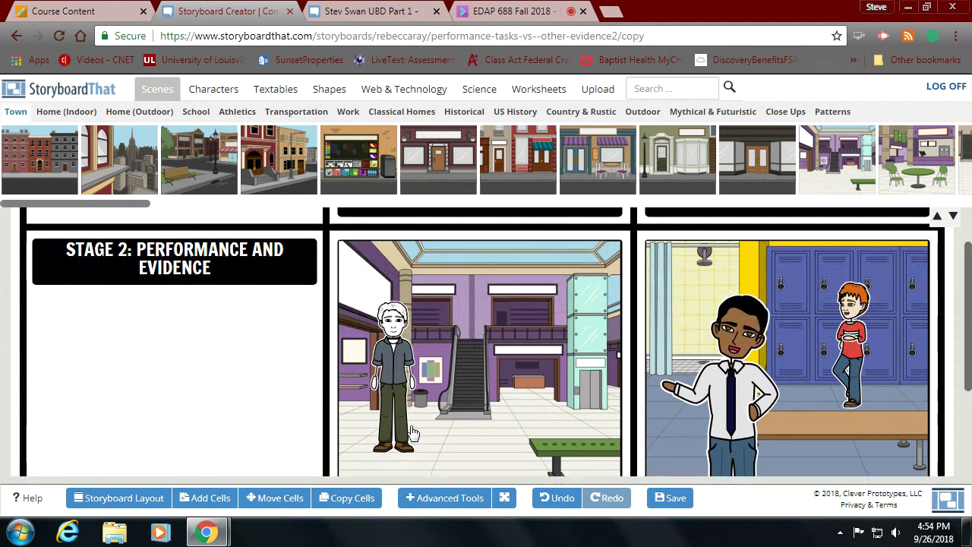
{"action": "scroll", "coordinate": [423, 436], "scroll_direction": "up", "scroll_amount": 1}
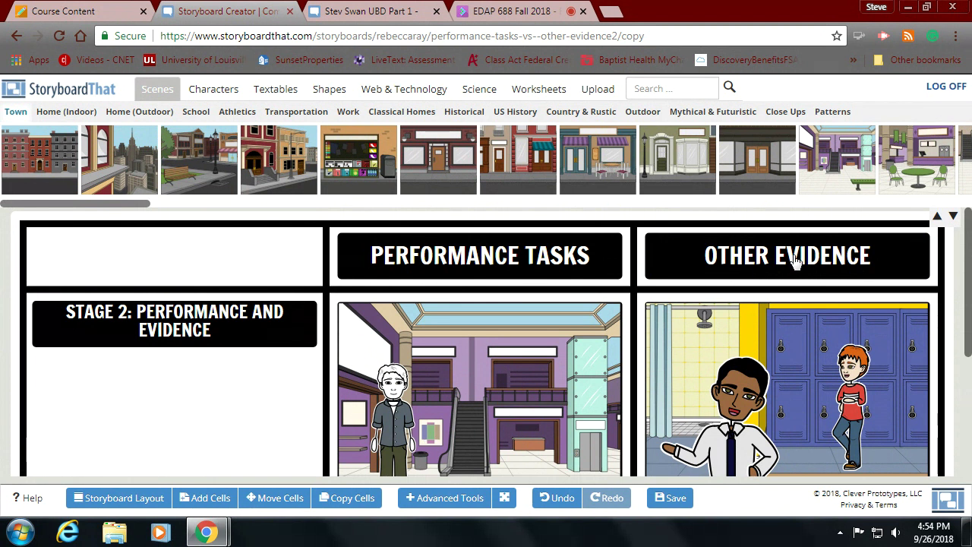
{"action": "left_click_drag", "start_coordinate": [809, 181], "coordinate": [661, 191]}
{"action": "scroll", "coordinate": [441, 164], "scroll_direction": "down", "scroll_amount": 5}
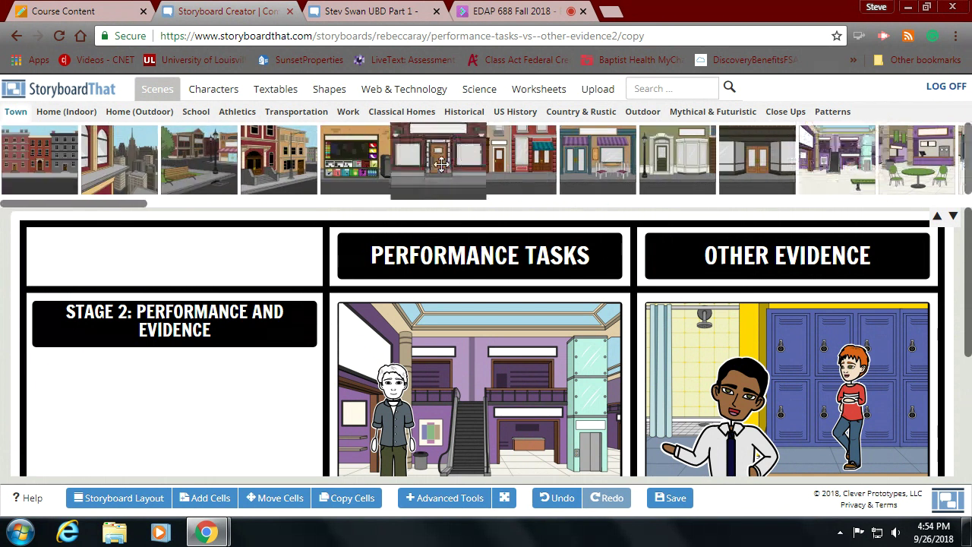
{"action": "scroll", "coordinate": [441, 164], "scroll_direction": "down", "scroll_amount": 5}
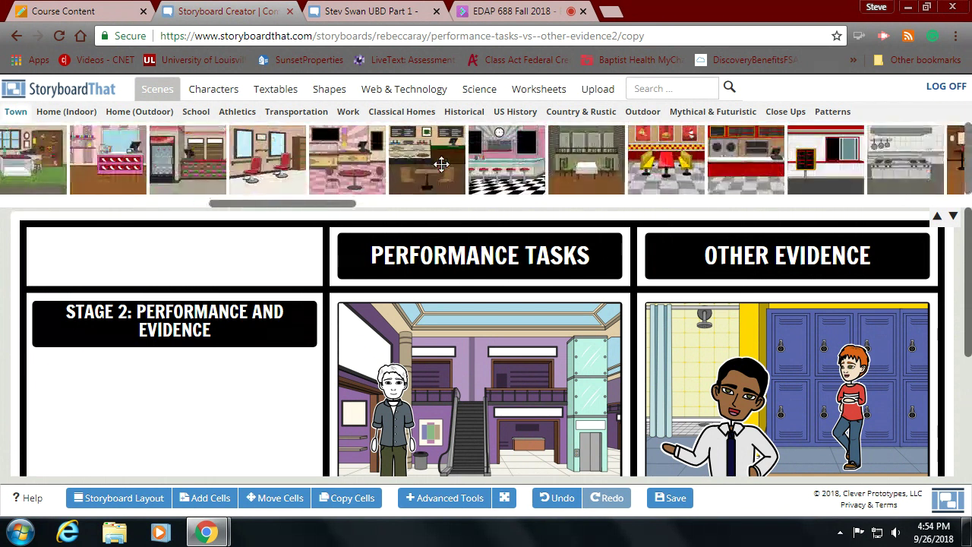
{"action": "scroll", "coordinate": [441, 164], "scroll_direction": "down", "scroll_amount": 5}
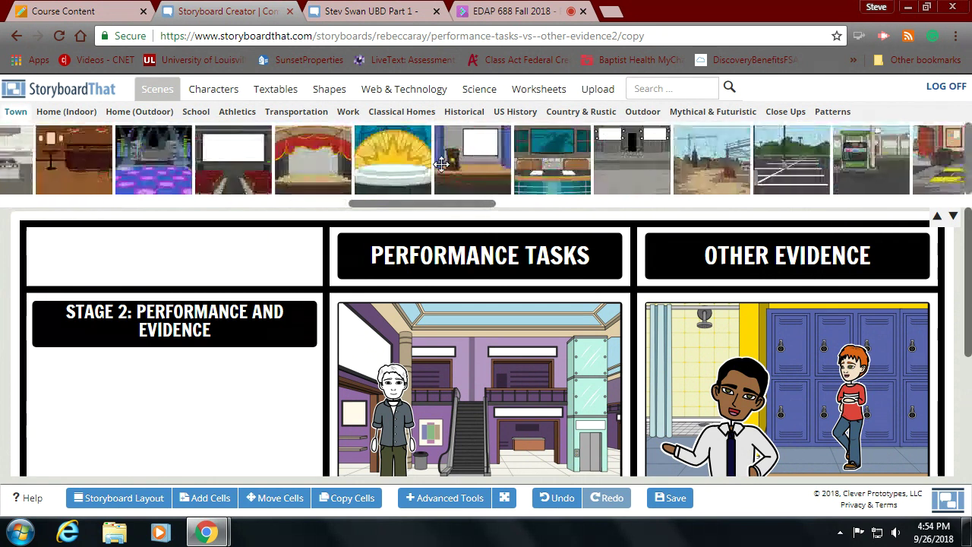
{"action": "scroll", "coordinate": [441, 164], "scroll_direction": "down", "scroll_amount": 3}
{"action": "scroll", "coordinate": [441, 164], "scroll_direction": "down", "scroll_amount": 3}
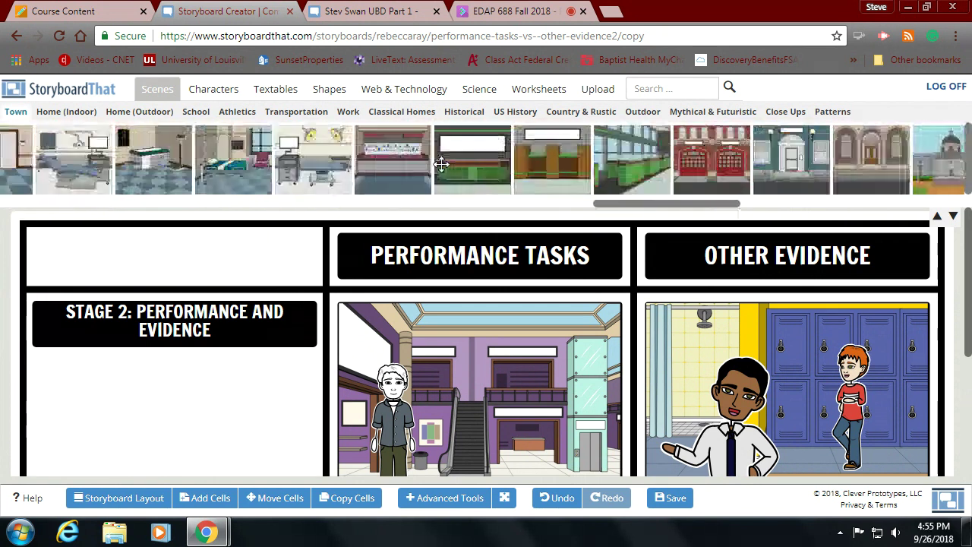
{"action": "scroll", "coordinate": [441, 164], "scroll_direction": "down", "scroll_amount": 3}
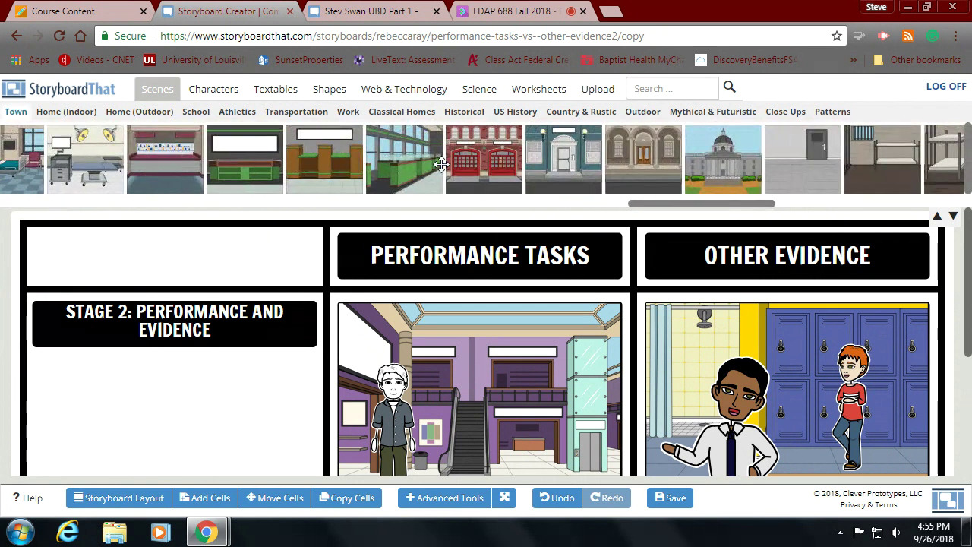
{"action": "scroll", "coordinate": [441, 164], "scroll_direction": "down", "scroll_amount": 3}
{"action": "scroll", "coordinate": [447, 163], "scroll_direction": "down", "scroll_amount": 1}
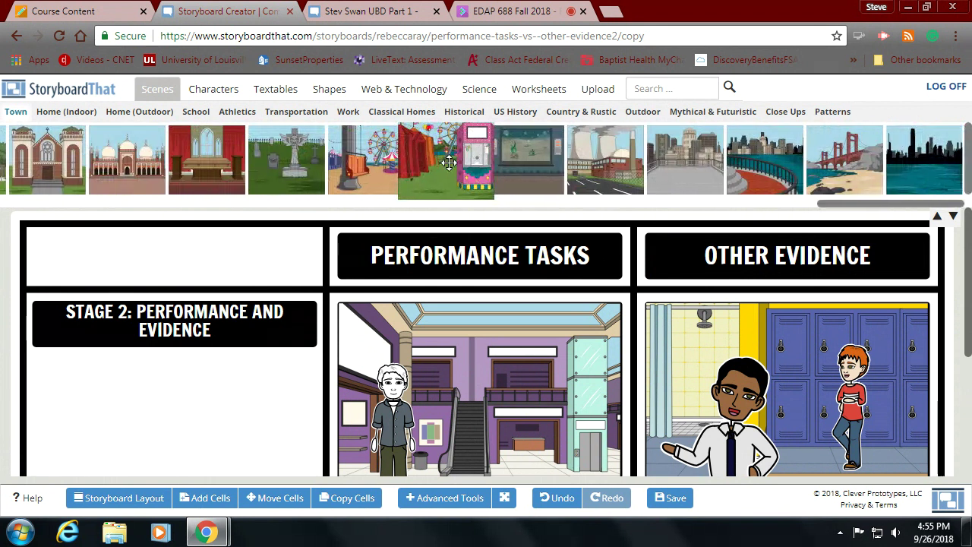
{"action": "scroll", "coordinate": [448, 164], "scroll_direction": "up", "scroll_amount": 15}
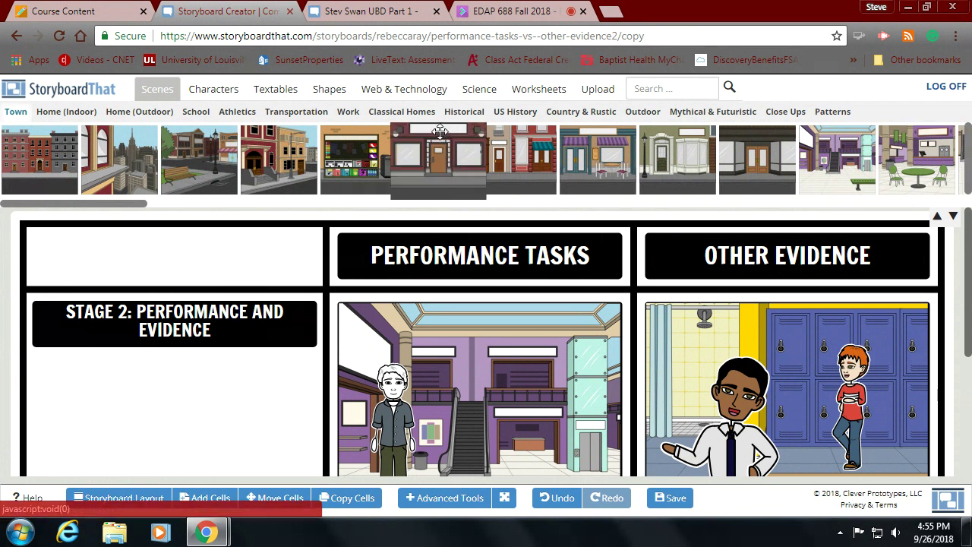
Replace the mall scene in the Performance Tasks cell with the Town newsstand scene, keeping the adult character in front
{"action": "left_click", "coordinate": [362, 325]}
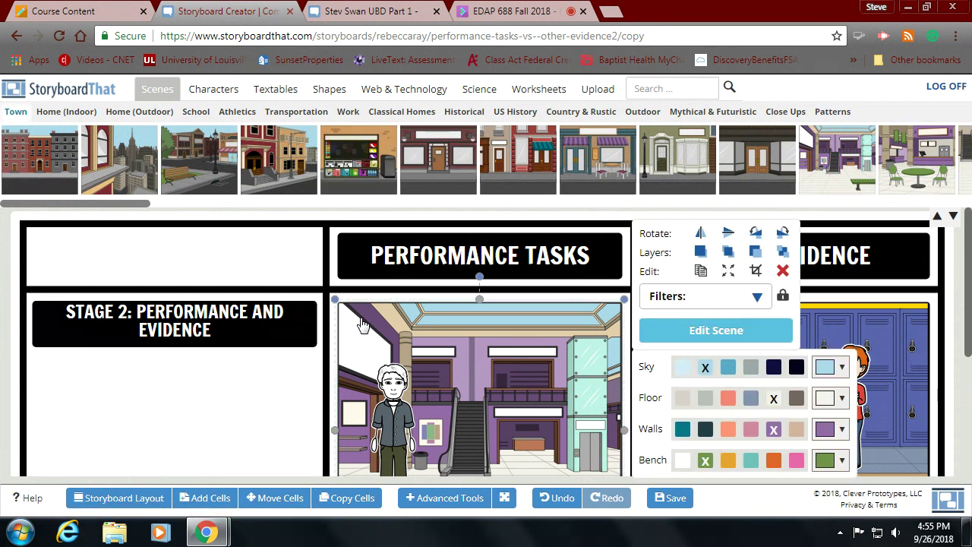
{"action": "key", "text": "Delete"}
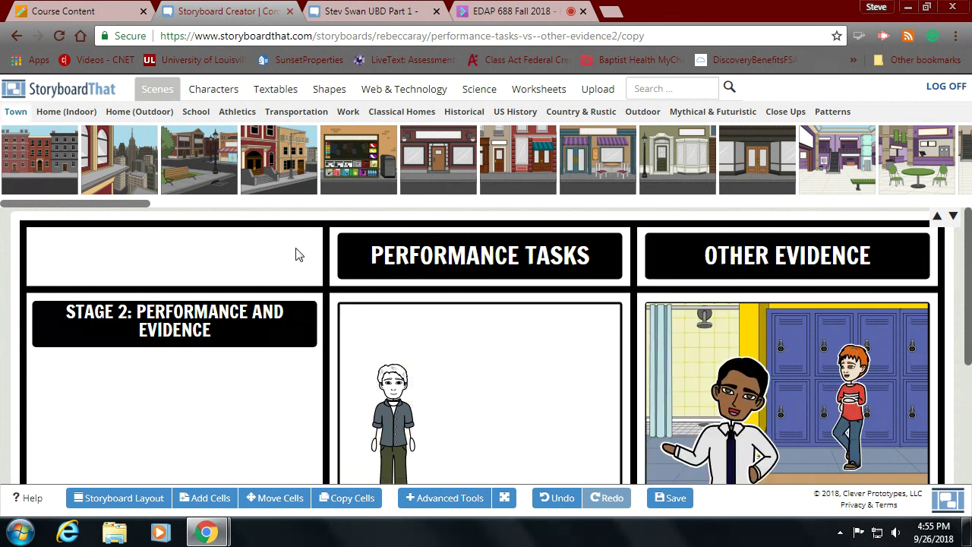
{"action": "left_click_drag", "start_coordinate": [354, 161], "coordinate": [432, 400]}
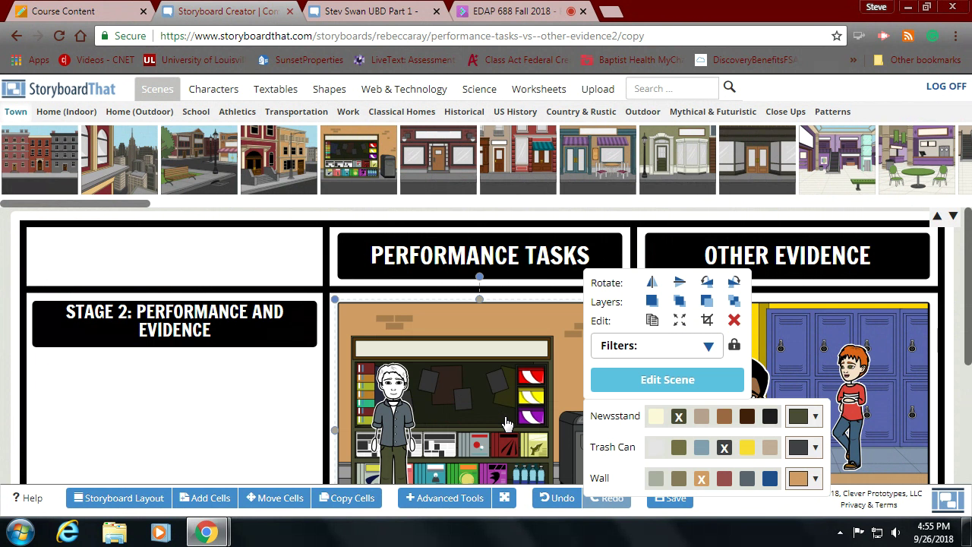
{"action": "scroll", "coordinate": [501, 423], "scroll_direction": "down", "scroll_amount": 2}
{"action": "scroll", "coordinate": [507, 425], "scroll_direction": "up", "scroll_amount": 1}
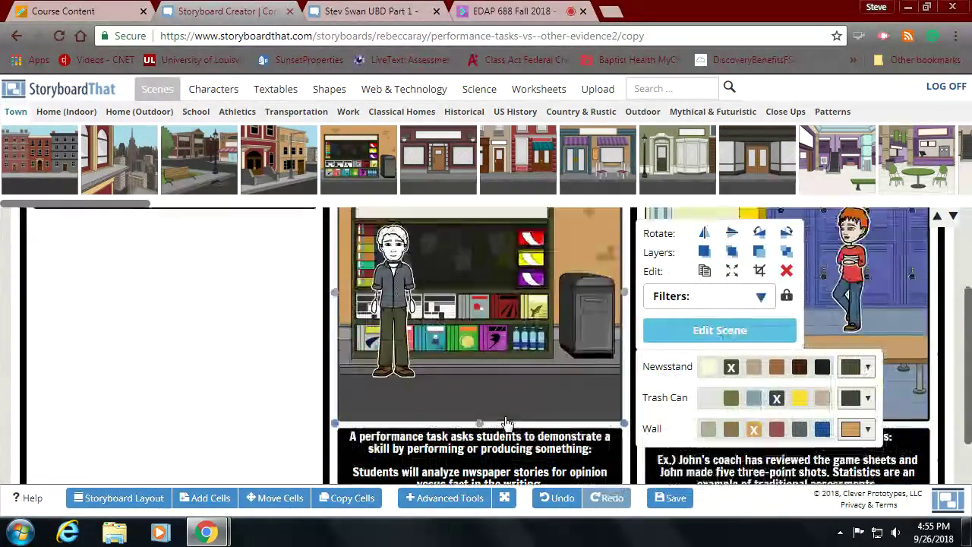
Delete the locker room scene from the Other Evidence cell, leaving its two characters in place
{"action": "left_click", "coordinate": [832, 327]}
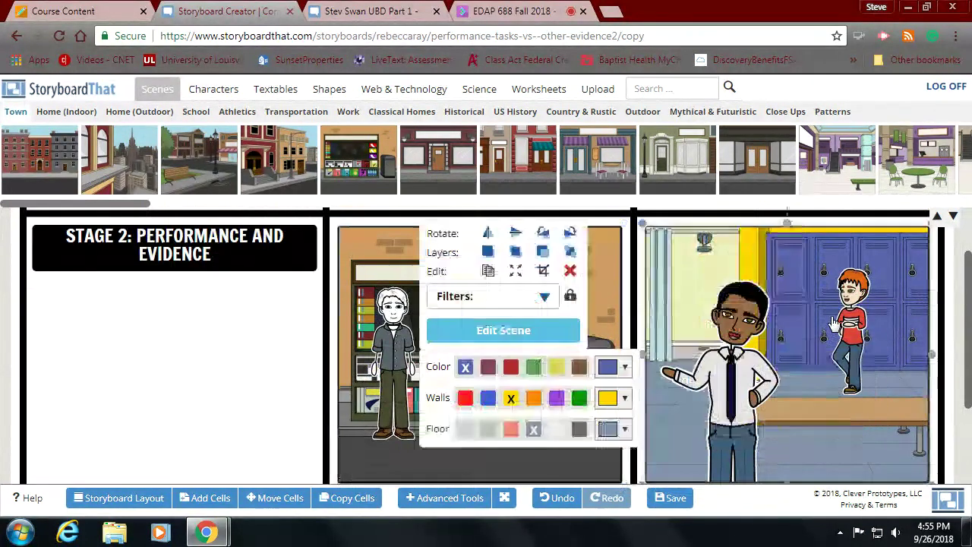
{"action": "scroll", "coordinate": [741, 399], "scroll_direction": "down", "scroll_amount": 2}
{"action": "scroll", "coordinate": [740, 403], "scroll_direction": "down", "scroll_amount": 1}
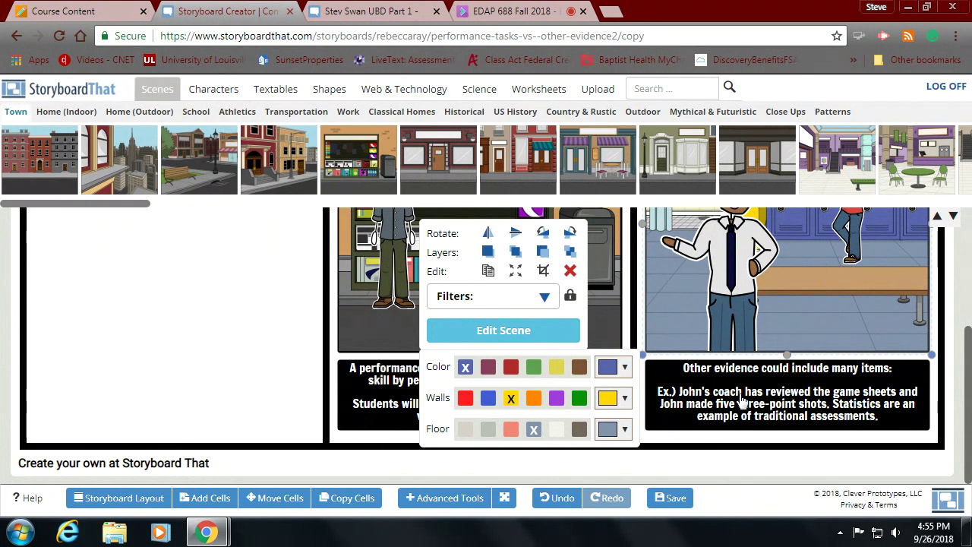
{"action": "scroll", "coordinate": [743, 395], "scroll_direction": "up", "scroll_amount": 1}
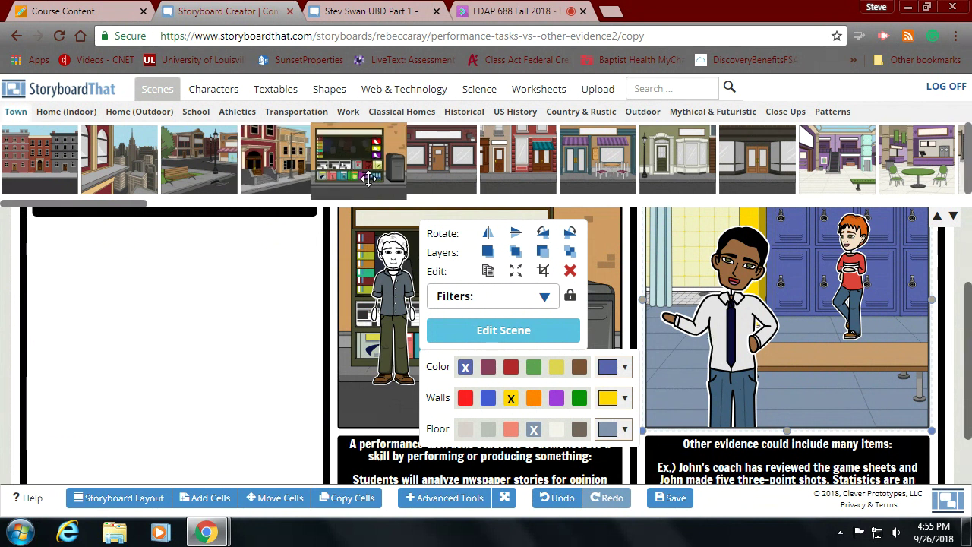
{"action": "scroll", "coordinate": [369, 178], "scroll_direction": "down", "scroll_amount": 5}
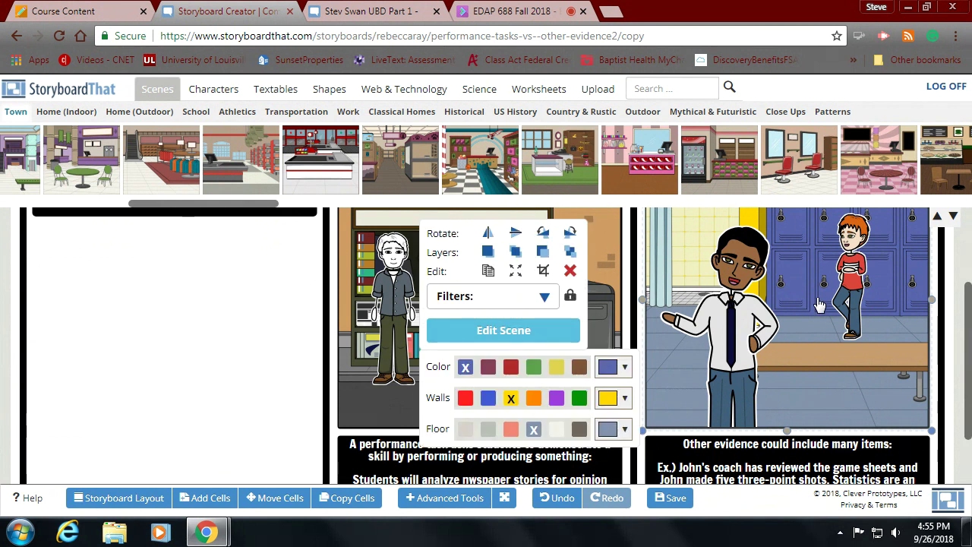
{"action": "key", "text": "Delete"}
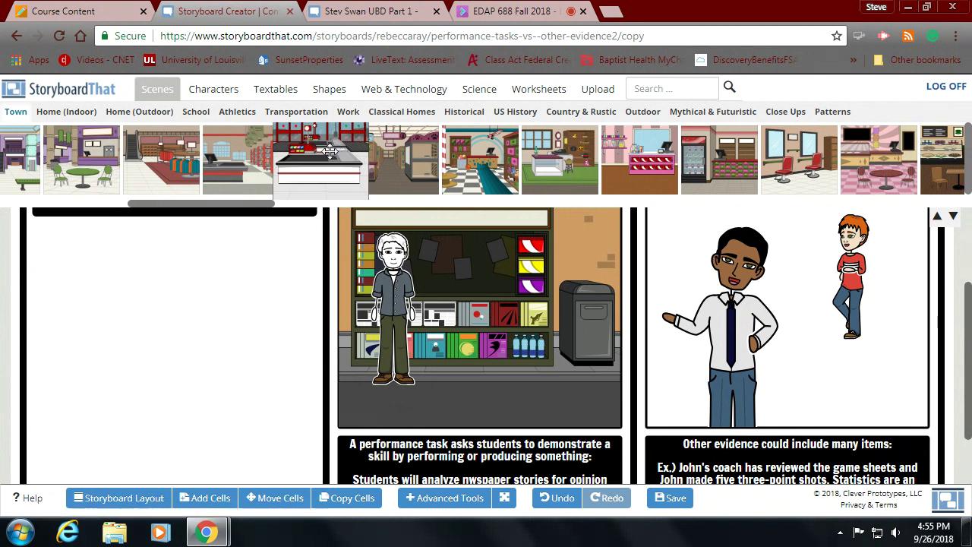
Try the red and white store checkout scene as the background of the Other Evidence cell, and delete it again
{"action": "left_click_drag", "start_coordinate": [329, 151], "coordinate": [723, 340]}
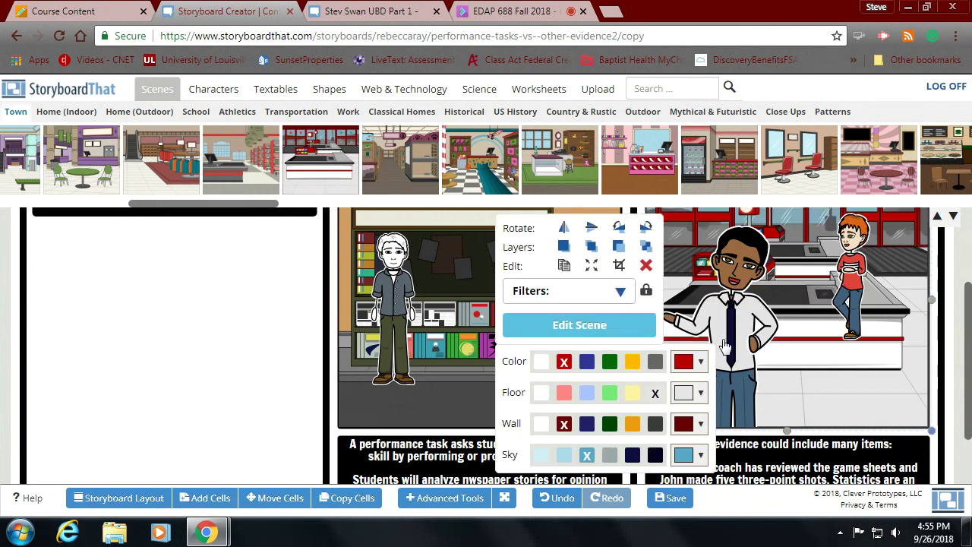
{"action": "scroll", "coordinate": [831, 384], "scroll_direction": "up", "scroll_amount": 1}
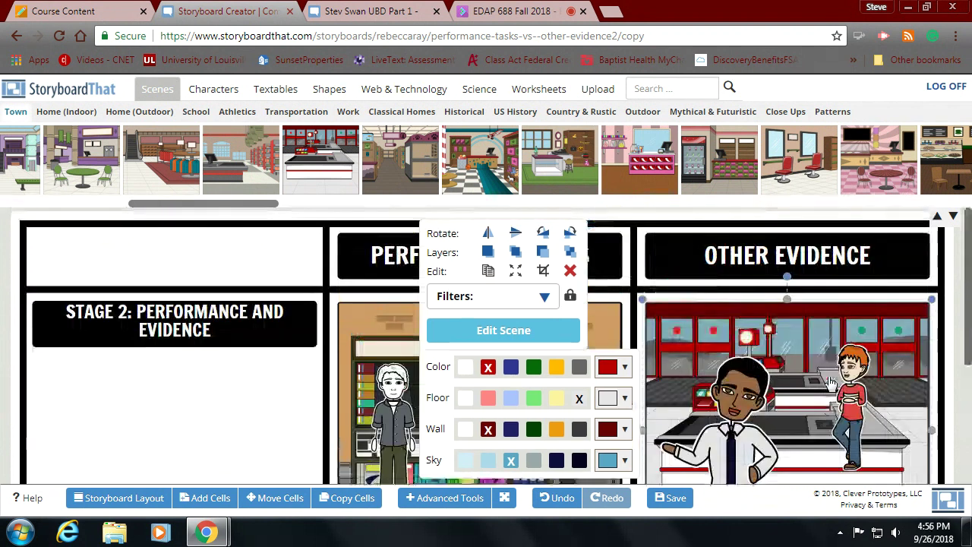
{"action": "scroll", "coordinate": [831, 383], "scroll_direction": "down", "scroll_amount": 1}
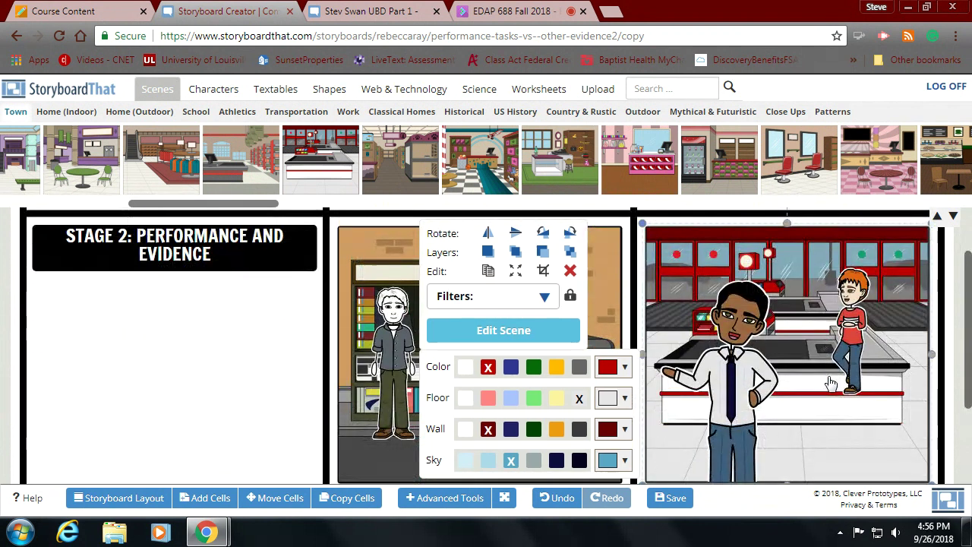
{"action": "left_click", "coordinate": [813, 306]}
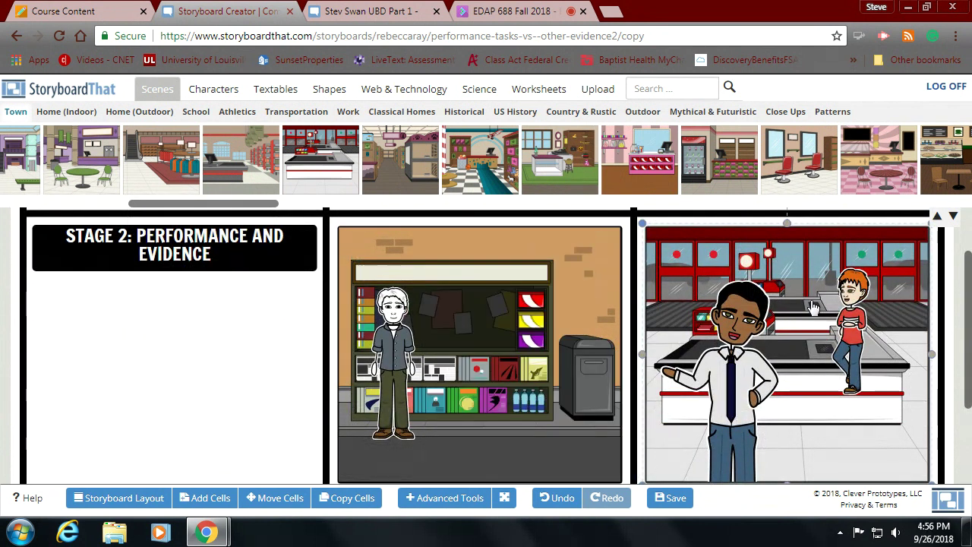
{"action": "key", "text": "Delete"}
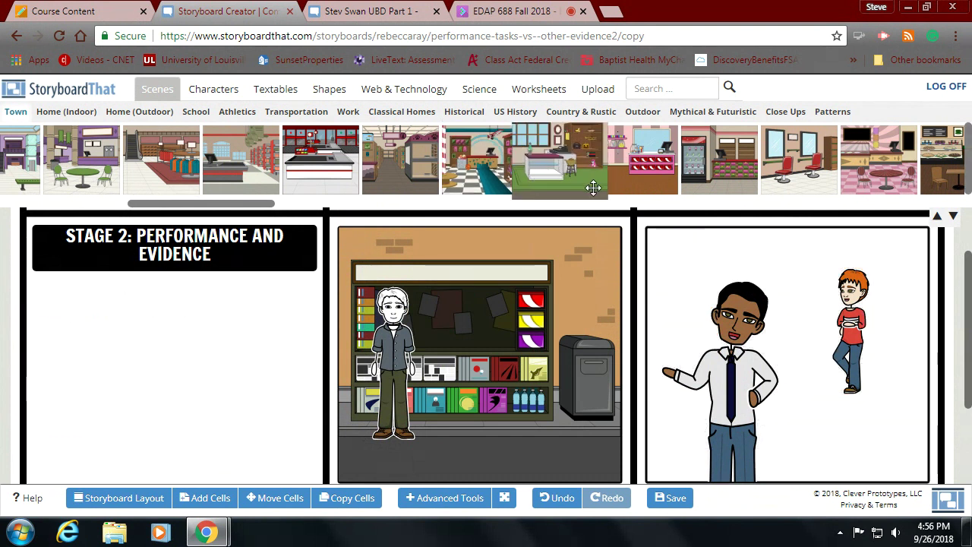
Browse further Town scenes for the Other Evidence cell, and review the captions under both cells
{"action": "scroll", "coordinate": [593, 188], "scroll_direction": "right", "scroll_amount": 2}
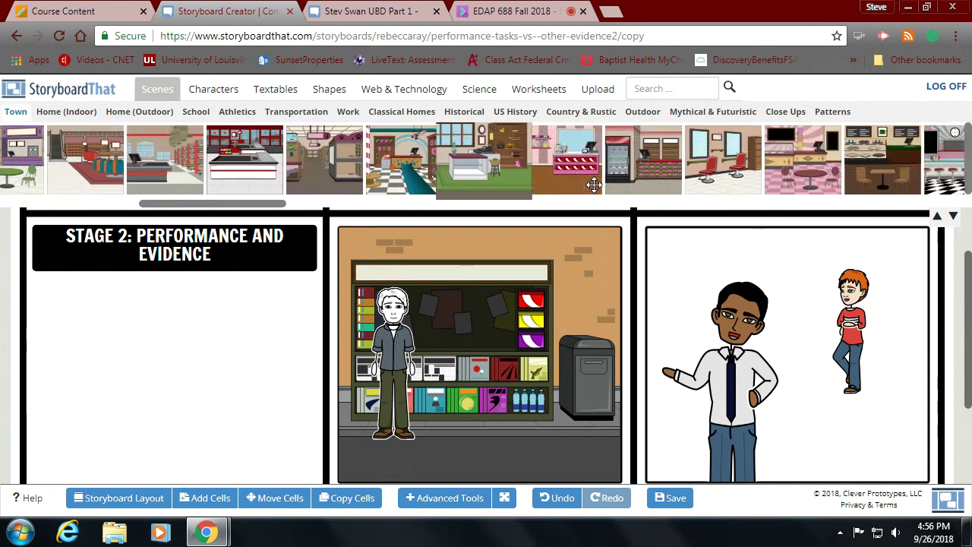
{"action": "scroll", "coordinate": [593, 186], "scroll_direction": "right", "scroll_amount": 2}
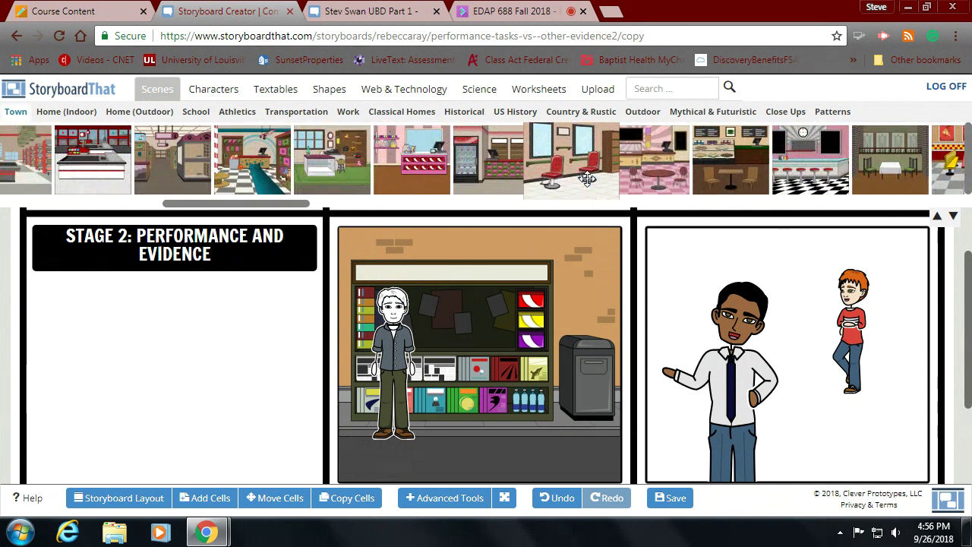
{"action": "scroll", "coordinate": [588, 178], "scroll_direction": "right", "scroll_amount": 2}
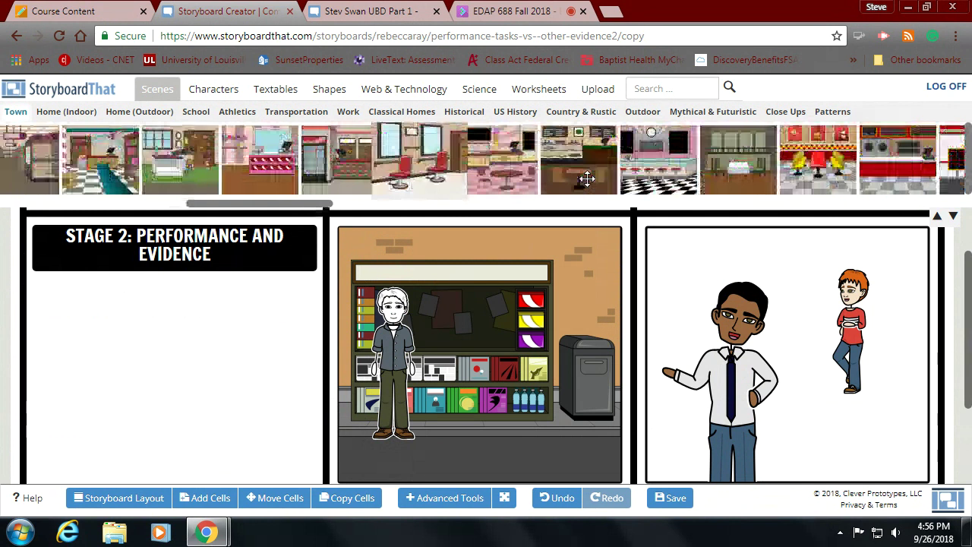
{"action": "scroll", "coordinate": [587, 179], "scroll_direction": "right", "scroll_amount": 2}
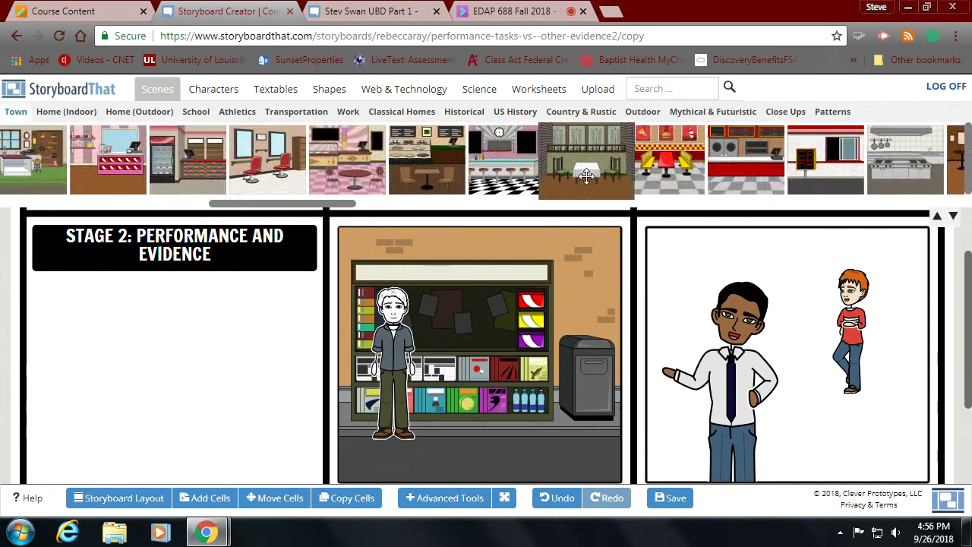
{"action": "scroll", "coordinate": [587, 177], "scroll_direction": "right", "scroll_amount": 4}
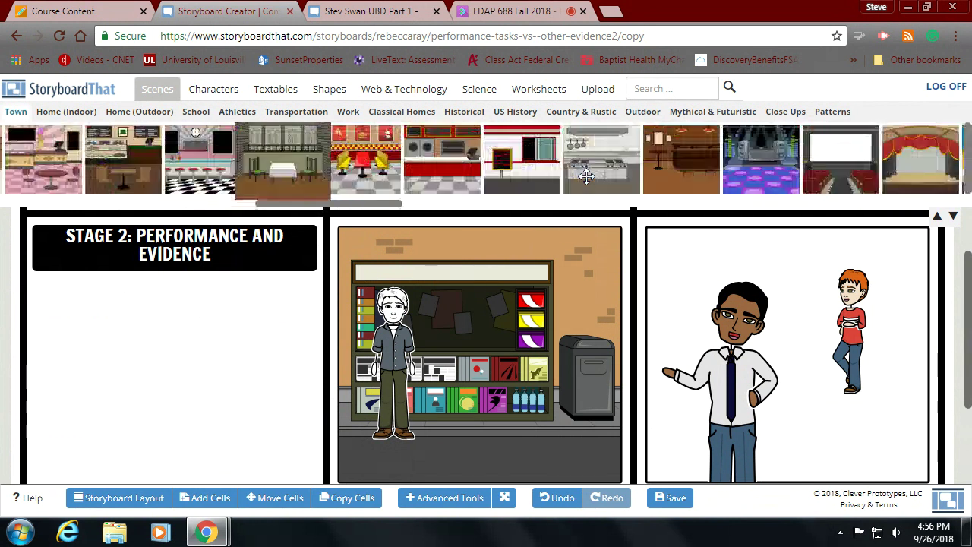
{"action": "scroll", "coordinate": [587, 176], "scroll_direction": "right", "scroll_amount": 2}
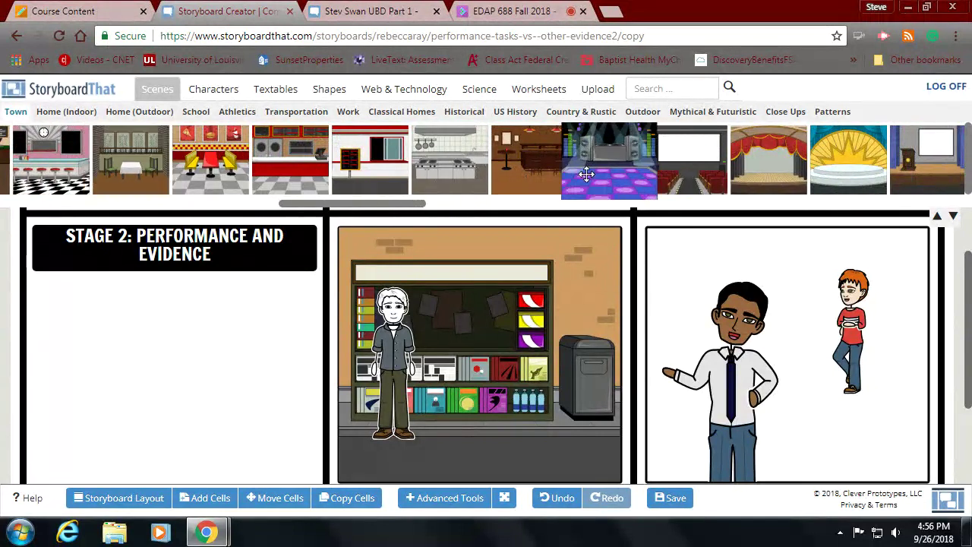
{"action": "scroll", "coordinate": [529, 261], "scroll_direction": "down", "scroll_amount": 3}
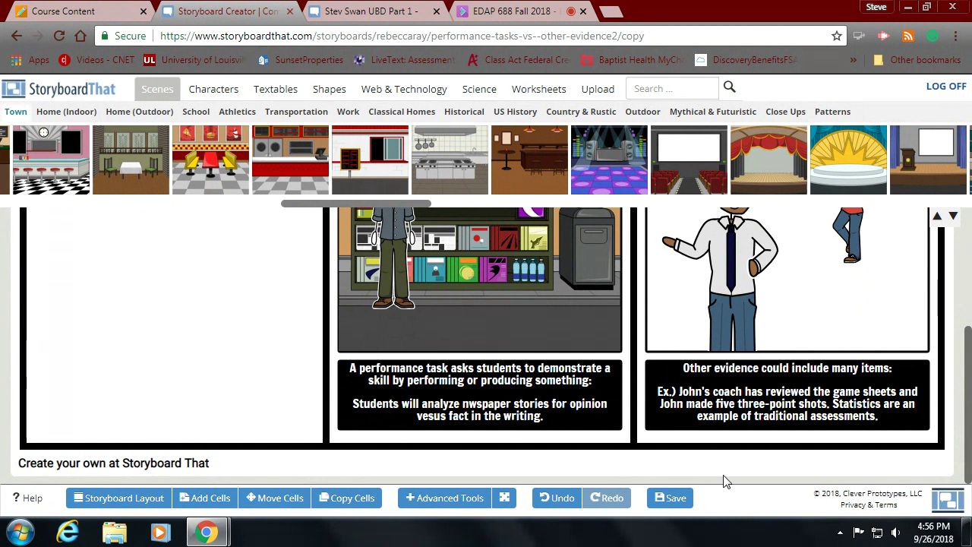
Save the storyboard with the author's full name followed by "Part 2" as its title, and select the saved page's web address
{"action": "left_click", "coordinate": [672, 498]}
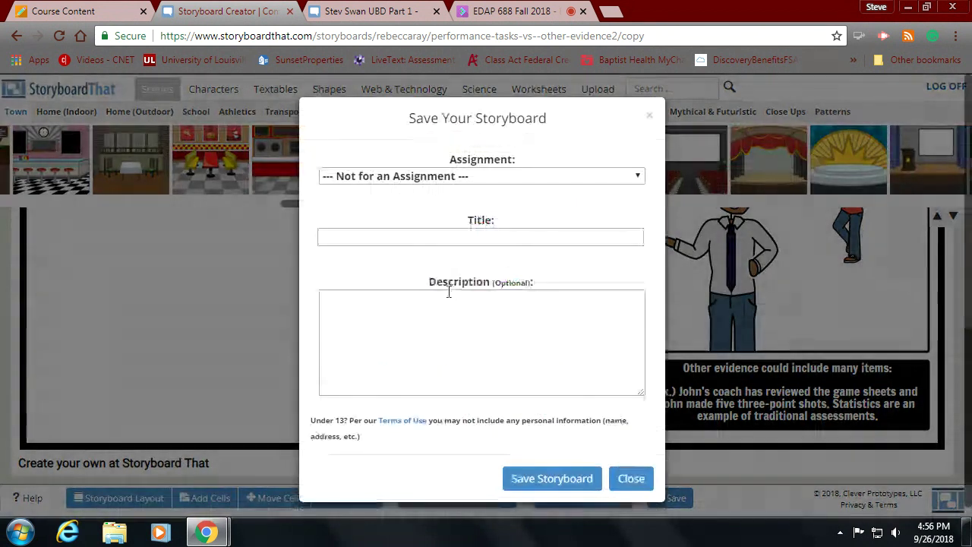
{"action": "left_click", "coordinate": [420, 236]}
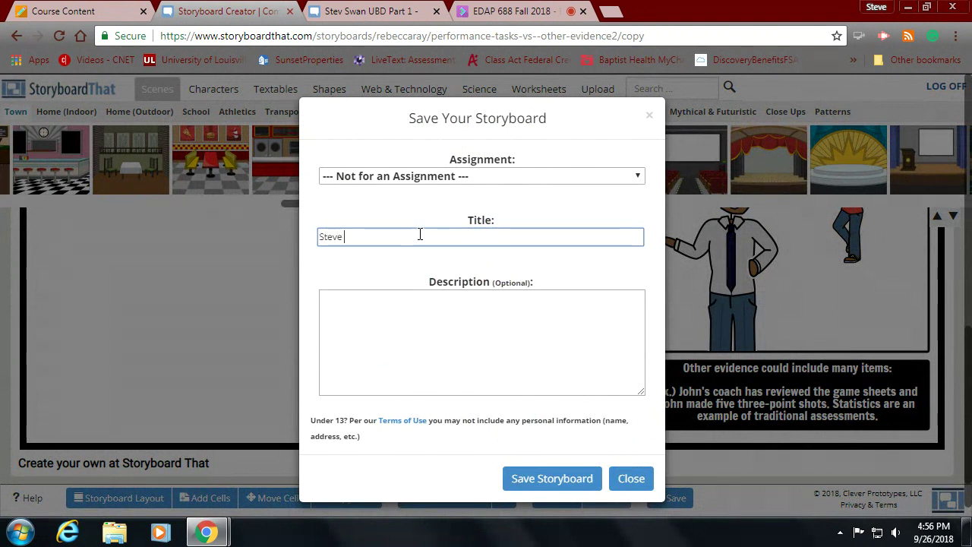
{"action": "type", "text": "Steve Swan Part 2"}
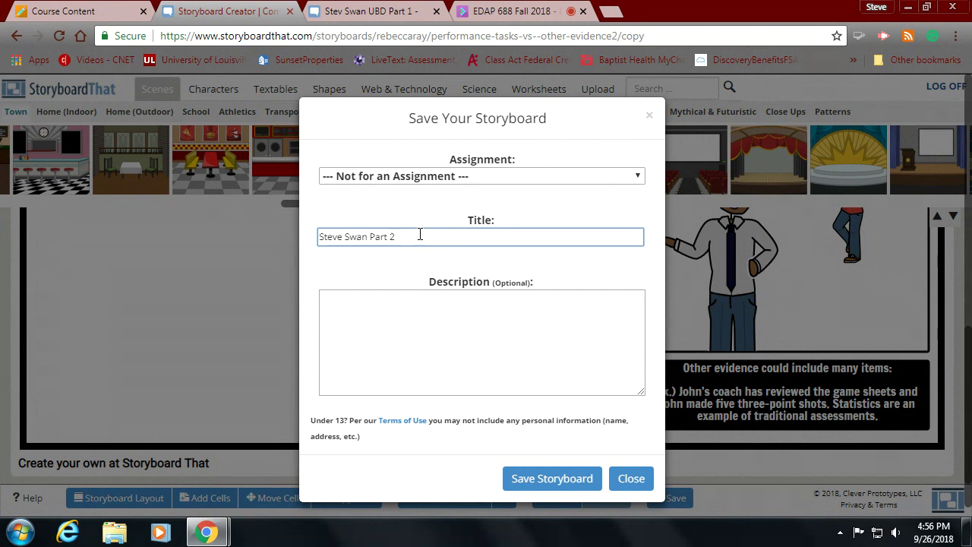
{"action": "left_click", "coordinate": [571, 482]}
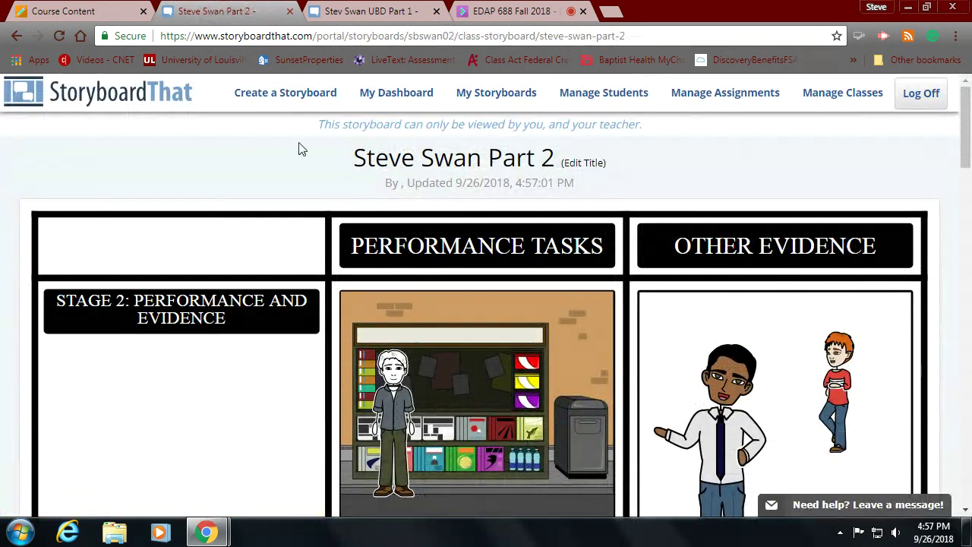
{"action": "left_click", "coordinate": [655, 36]}
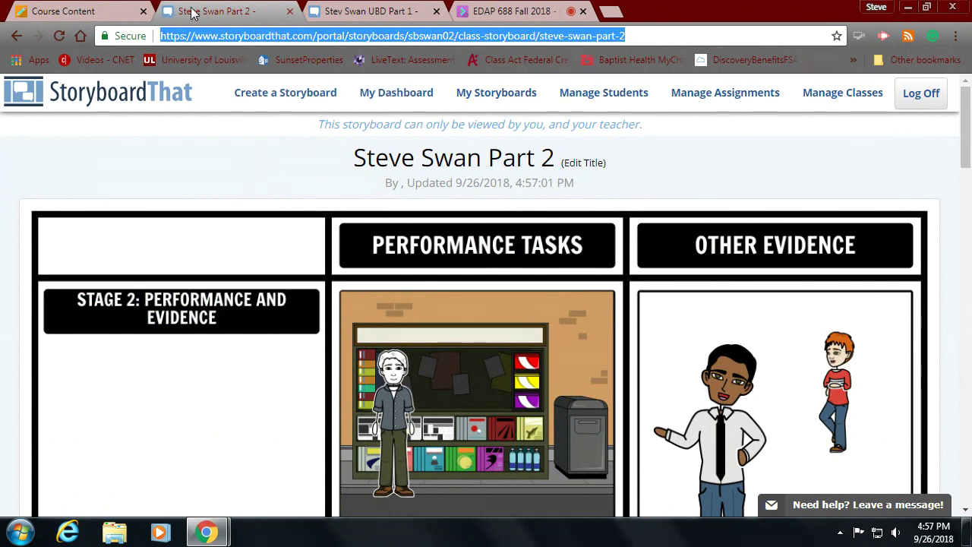
Return from the saved storyboard through the Stage 2 template editor to the Understanding by Design article
{"action": "left_click", "coordinate": [35, 19]}
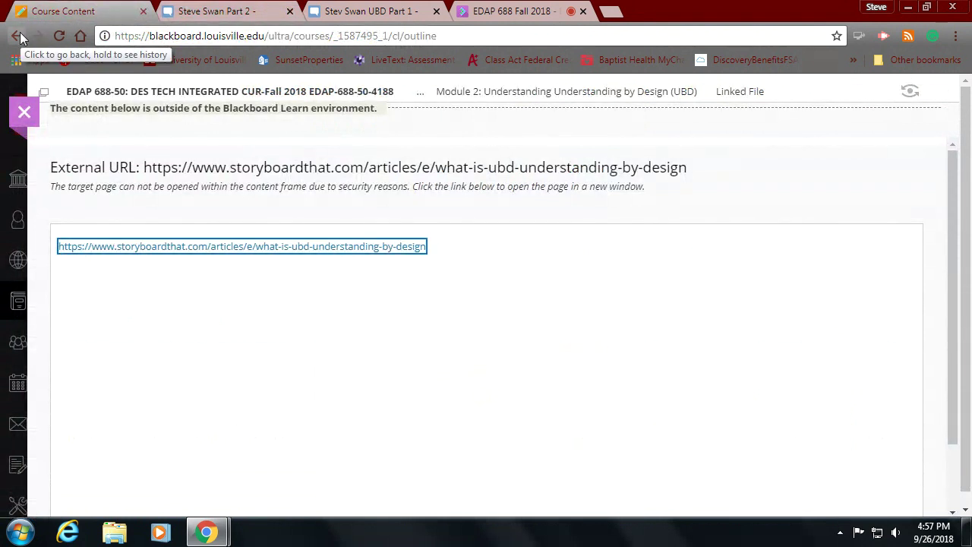
{"action": "left_click", "coordinate": [183, 16]}
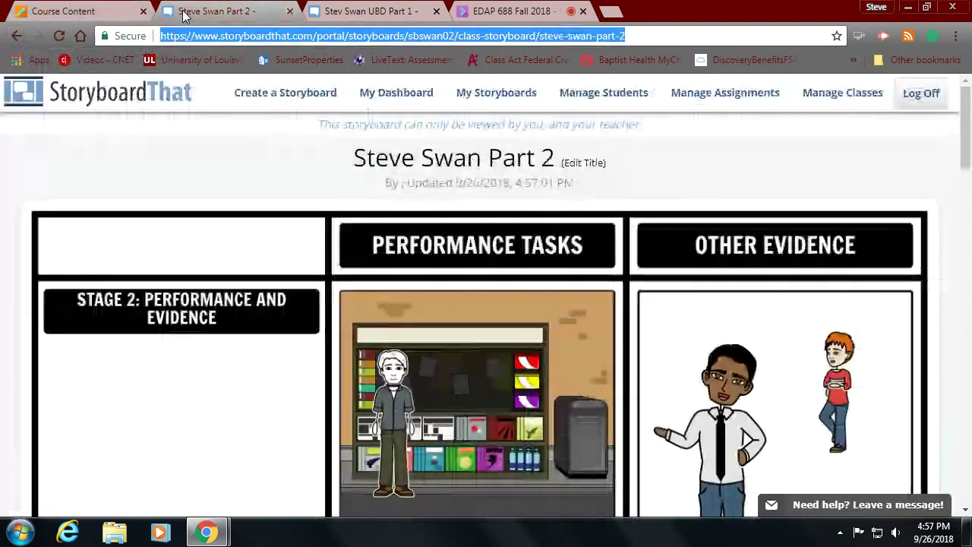
{"action": "left_click", "coordinate": [16, 37]}
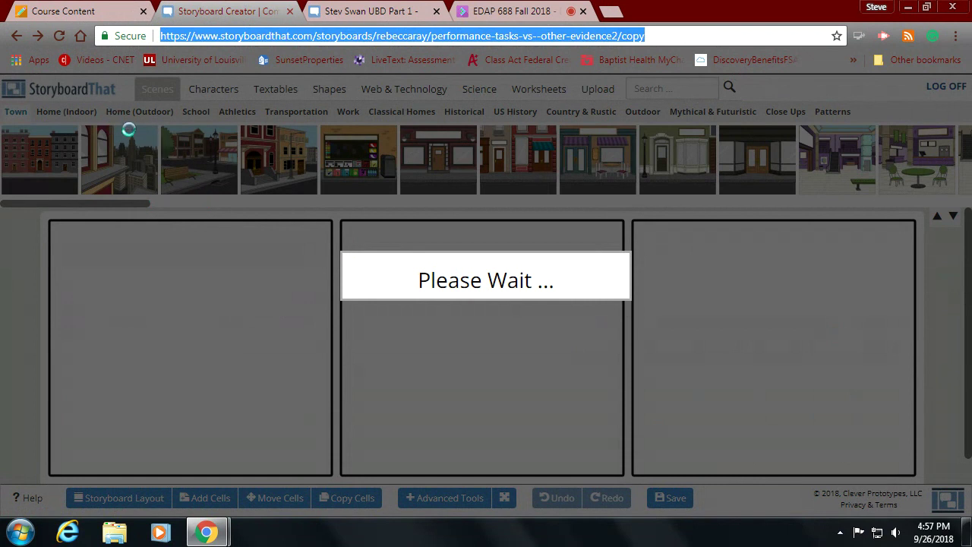
{"action": "scroll", "coordinate": [287, 204], "scroll_direction": "right", "scroll_amount": 1}
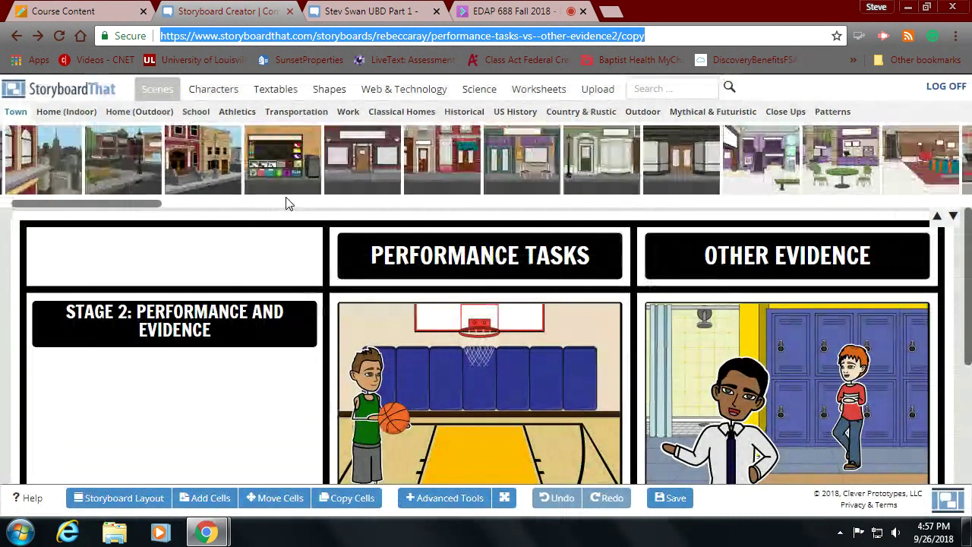
{"action": "scroll", "coordinate": [239, 273], "scroll_direction": "down", "scroll_amount": 2}
{"action": "scroll", "coordinate": [213, 270], "scroll_direction": "down", "scroll_amount": 1}
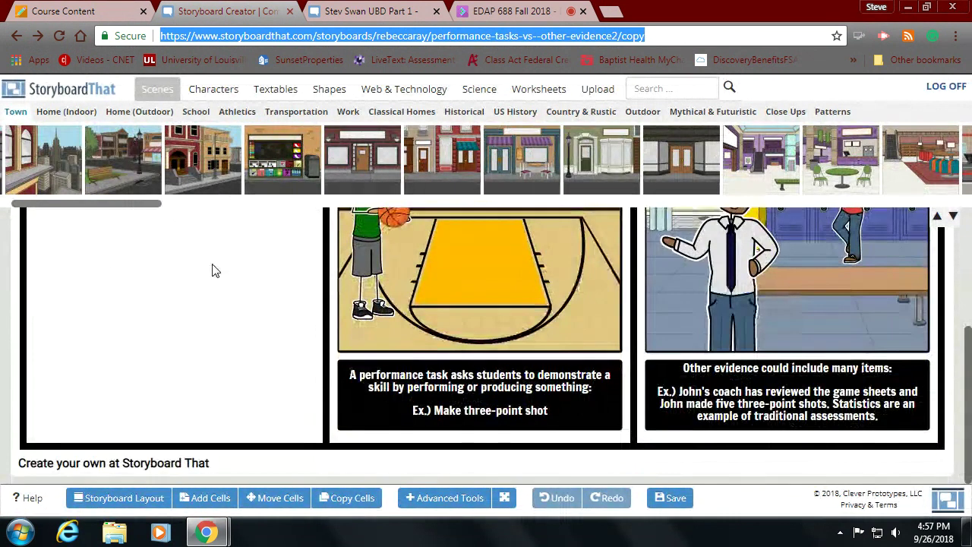
{"action": "scroll", "coordinate": [213, 269], "scroll_direction": "up", "scroll_amount": 4}
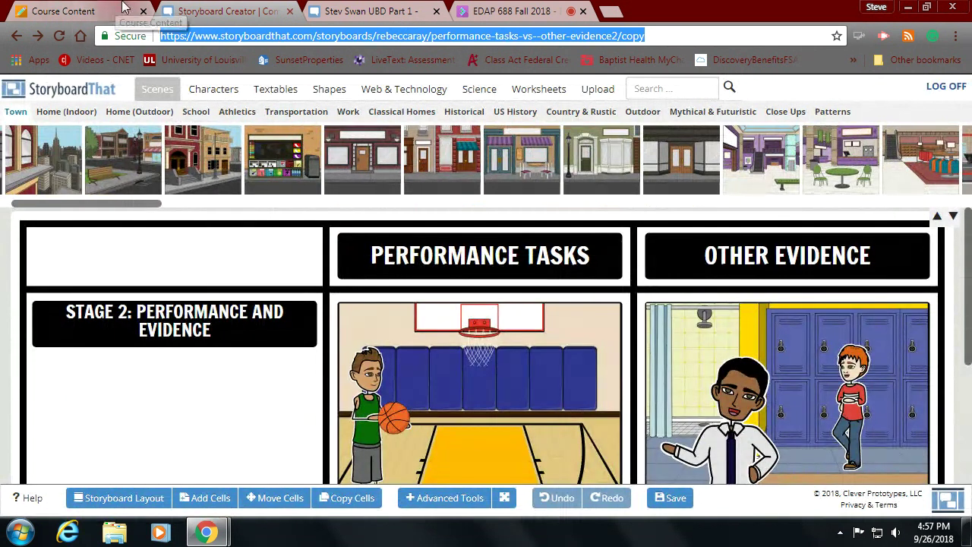
{"action": "left_click", "coordinate": [17, 36]}
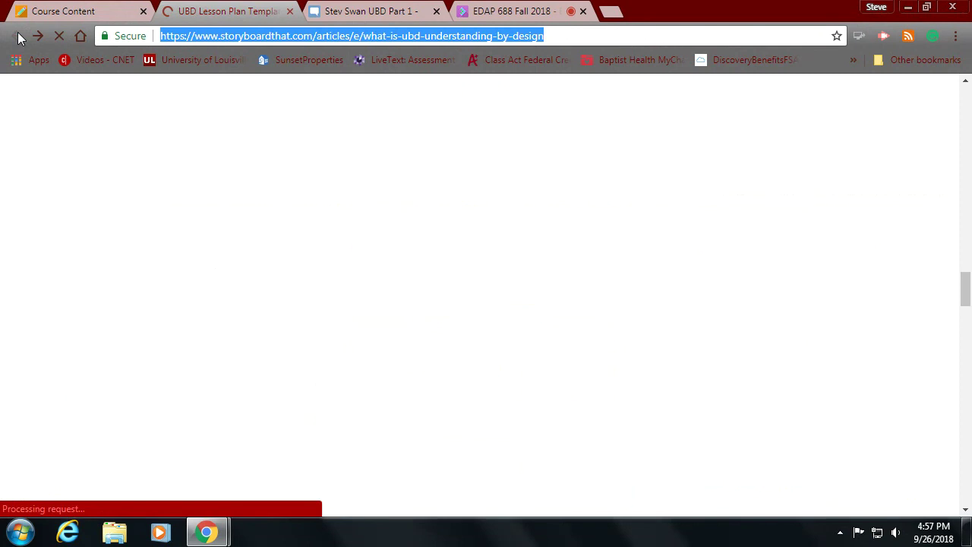
Skim the article's Stage 3 section and locate the Stage 3 UBD Learning Plan and Action Plan example
{"action": "scroll", "coordinate": [307, 274], "scroll_direction": "down", "scroll_amount": 4}
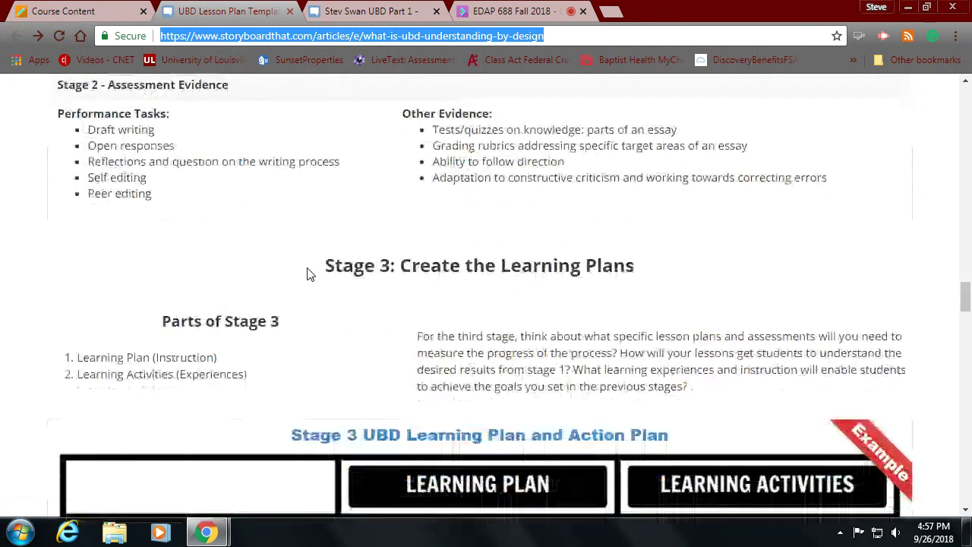
{"action": "scroll", "coordinate": [310, 272], "scroll_direction": "down", "scroll_amount": 10}
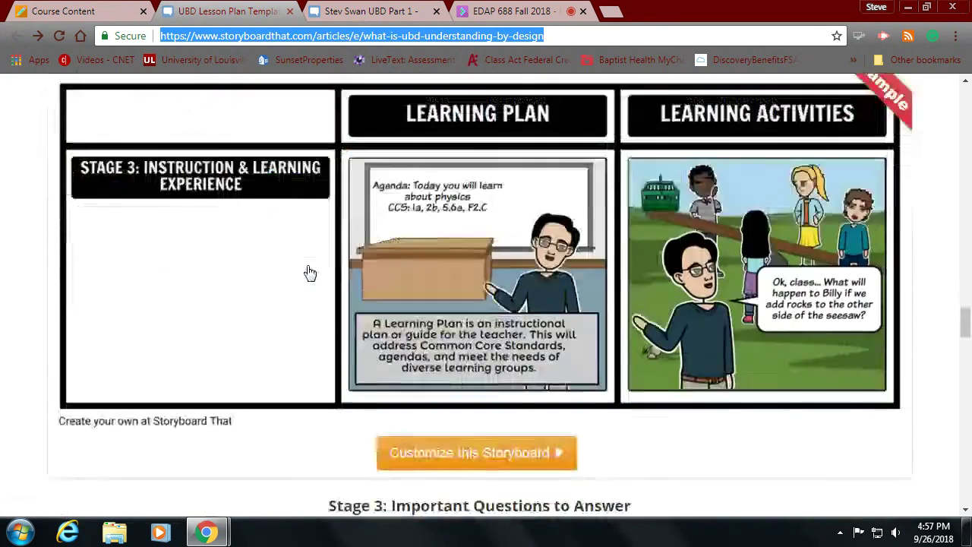
{"action": "scroll", "coordinate": [310, 266], "scroll_direction": "down", "scroll_amount": 13}
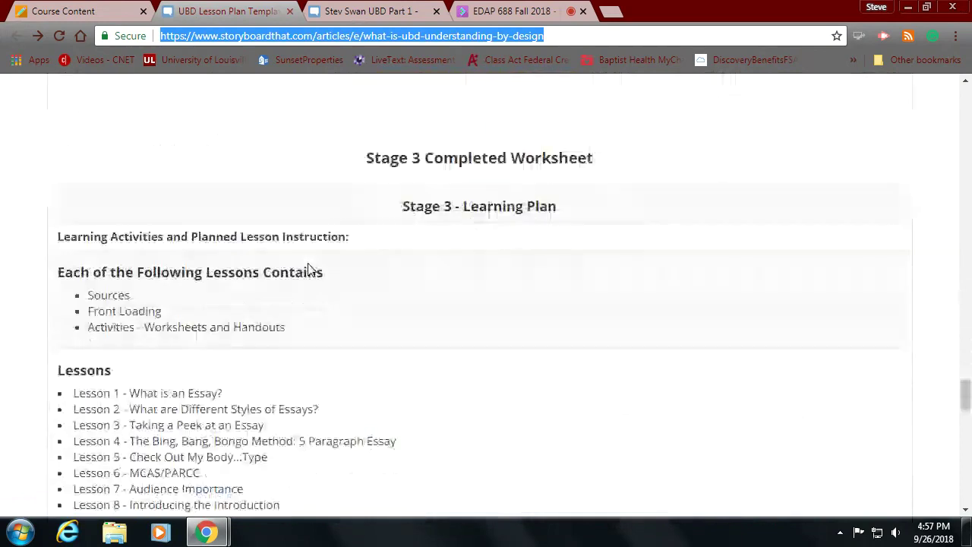
{"action": "scroll", "coordinate": [310, 261], "scroll_direction": "up", "scroll_amount": 9}
{"action": "scroll", "coordinate": [310, 262], "scroll_direction": "up", "scroll_amount": 6}
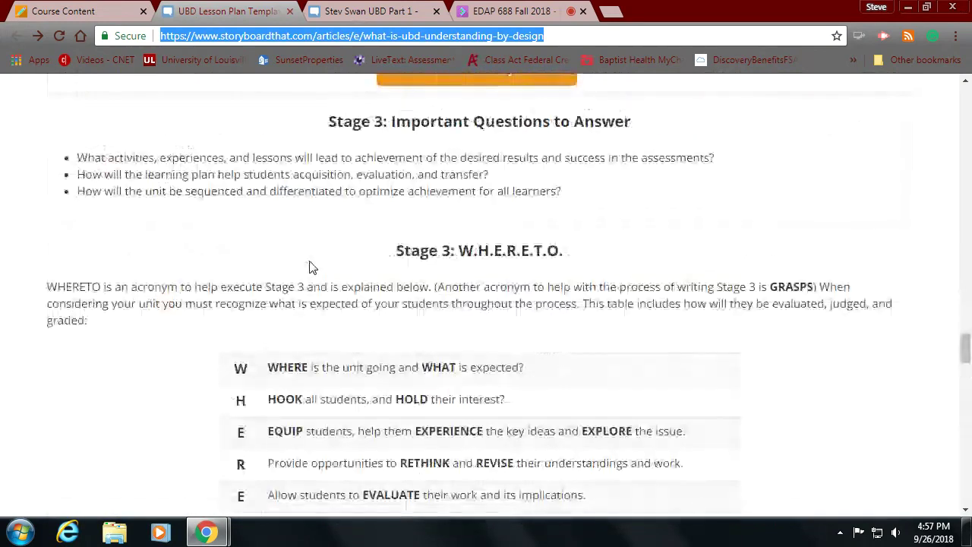
{"action": "scroll", "coordinate": [310, 266], "scroll_direction": "up", "scroll_amount": 4}
{"action": "scroll", "coordinate": [310, 266], "scroll_direction": "up", "scroll_amount": 2}
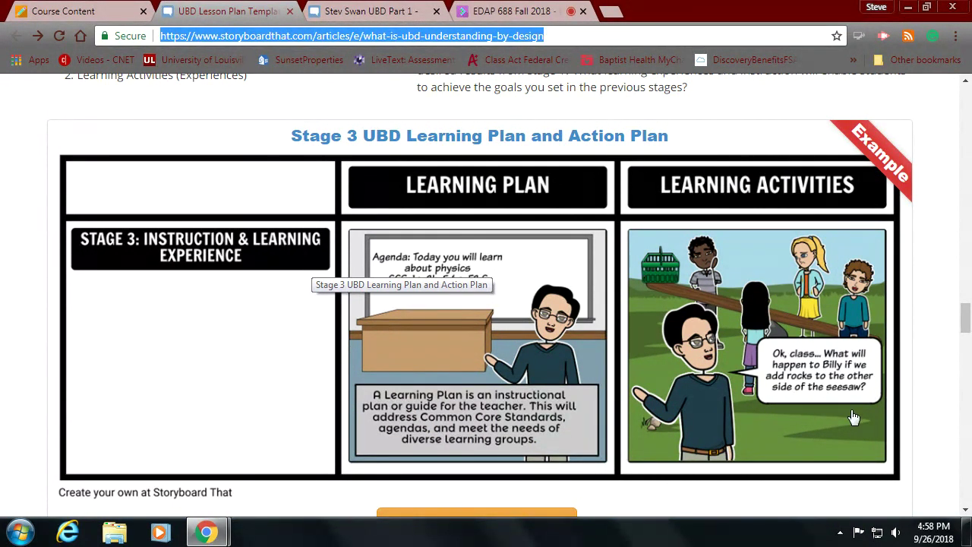
View the Learning Plan and Learning Activities slides of the Stage 3 example in the slideshow, and close it
{"action": "left_click", "coordinate": [810, 371]}
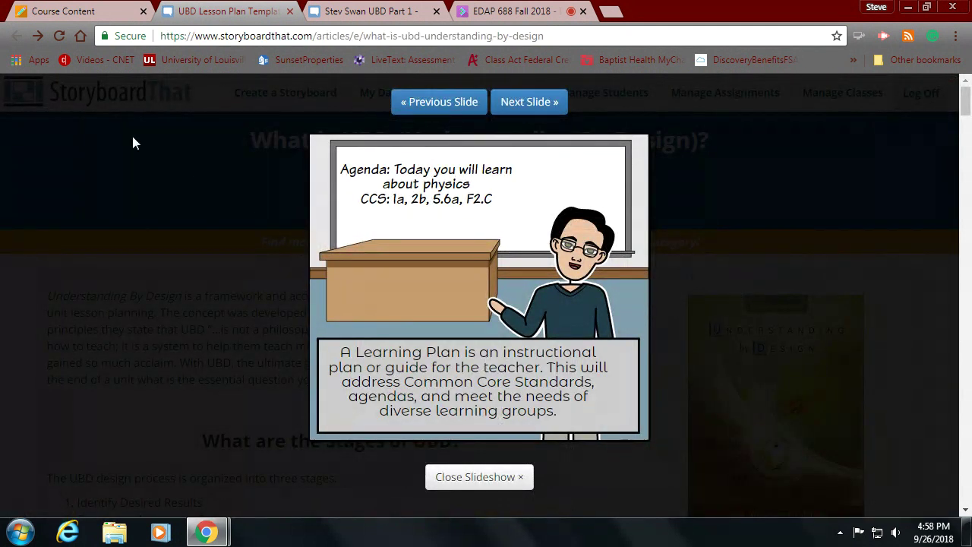
{"action": "left_click", "coordinate": [524, 103]}
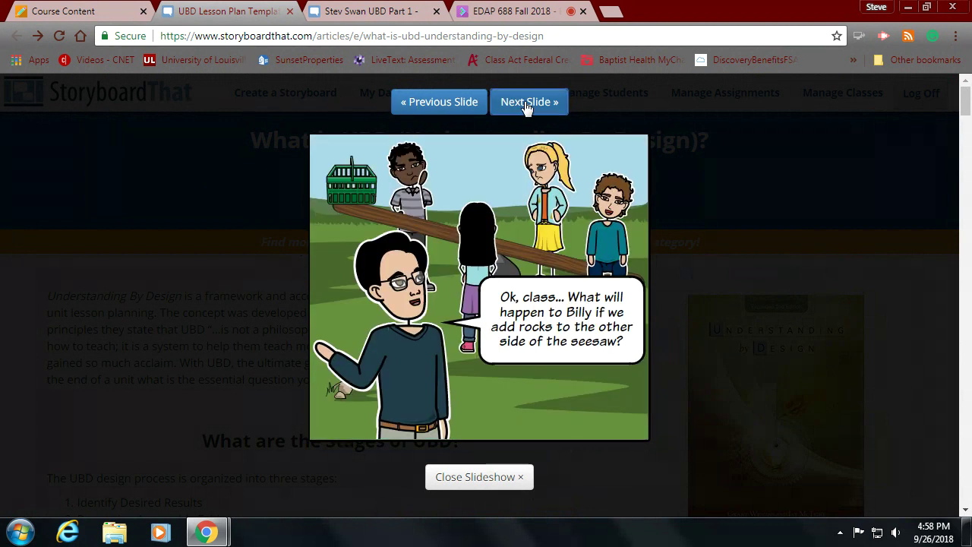
{"action": "left_click", "coordinate": [464, 477]}
Open the Stage 3 UBD Learning Plan and Action Plan example for customizing in the storyboard creator
{"action": "scroll", "coordinate": [504, 429], "scroll_direction": "down", "scroll_amount": 10}
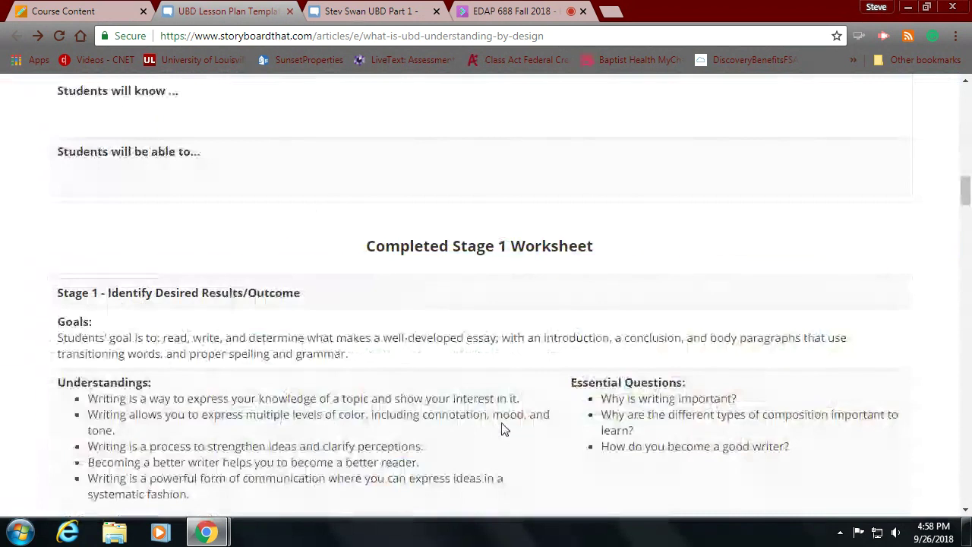
{"action": "scroll", "coordinate": [504, 429], "scroll_direction": "down", "scroll_amount": 5}
{"action": "scroll", "coordinate": [504, 429], "scroll_direction": "down", "scroll_amount": 5}
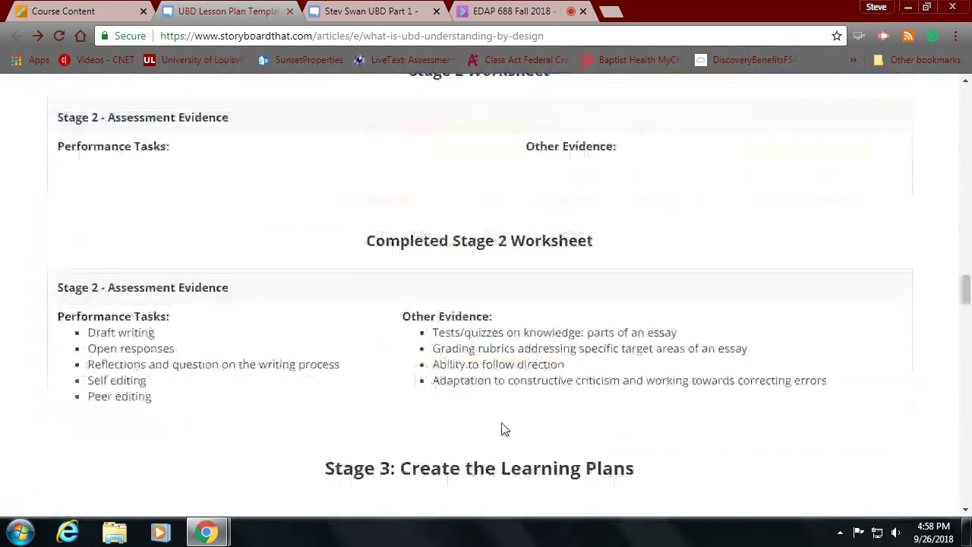
{"action": "scroll", "coordinate": [502, 430], "scroll_direction": "down", "scroll_amount": 10}
{"action": "scroll", "coordinate": [501, 430], "scroll_direction": "up", "scroll_amount": 2}
{"action": "scroll", "coordinate": [502, 430], "scroll_direction": "down", "scroll_amount": 1}
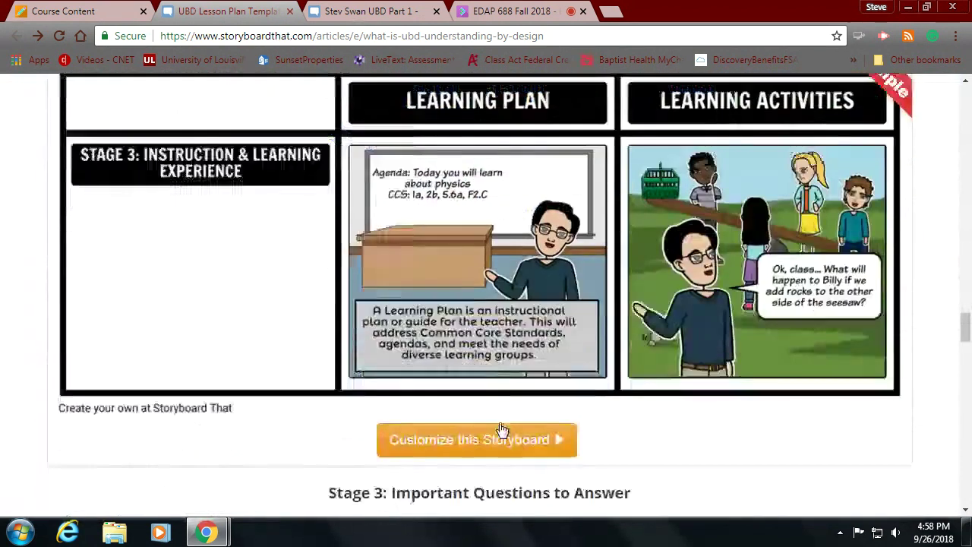
{"action": "scroll", "coordinate": [503, 430], "scroll_direction": "down", "scroll_amount": 1}
{"action": "left_click", "coordinate": [431, 330]}
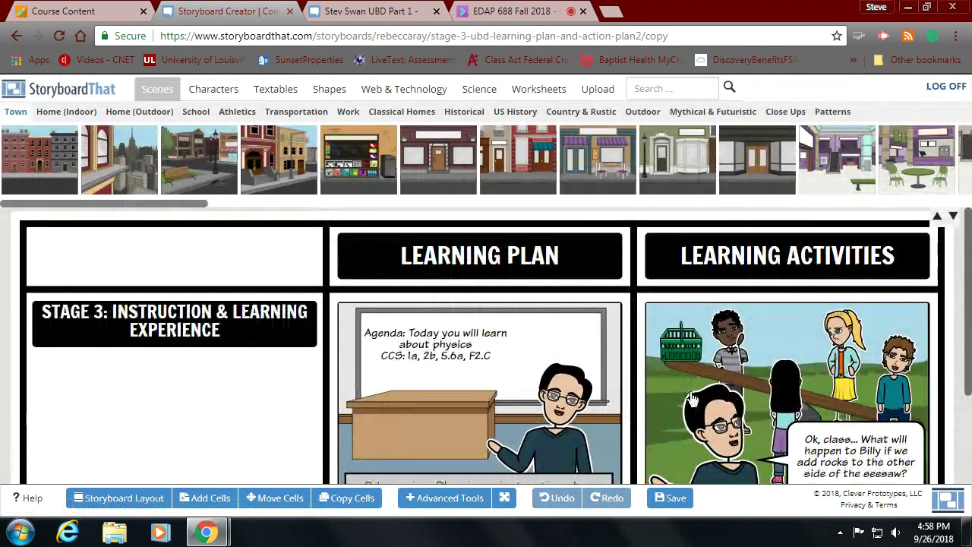
Review the Stage 3 template's cells, and open the Learning Activities speech bubble's text for editing, selecting the whole sentence
{"action": "scroll", "coordinate": [692, 401], "scroll_direction": "down", "scroll_amount": 3}
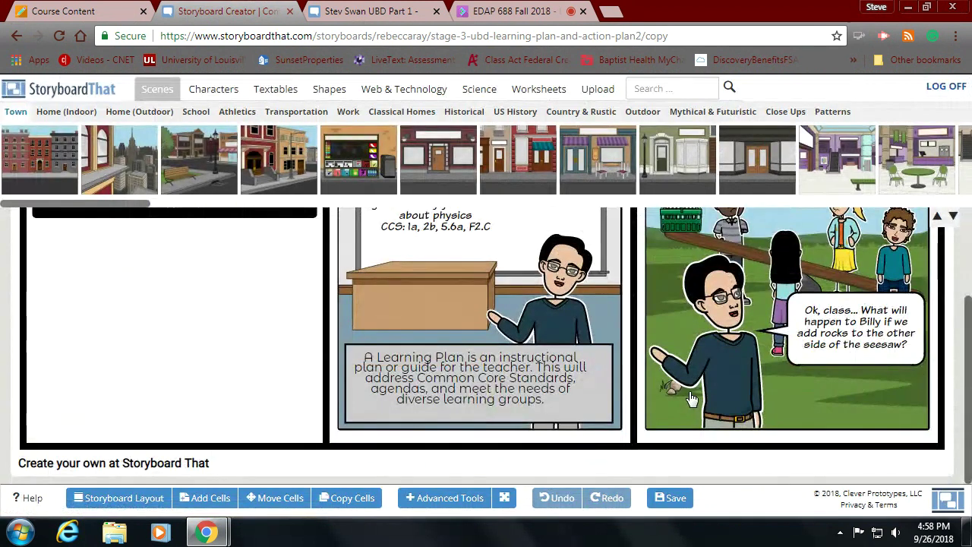
{"action": "scroll", "coordinate": [691, 401], "scroll_direction": "up", "scroll_amount": 1}
{"action": "scroll", "coordinate": [691, 400], "scroll_direction": "up", "scroll_amount": 1}
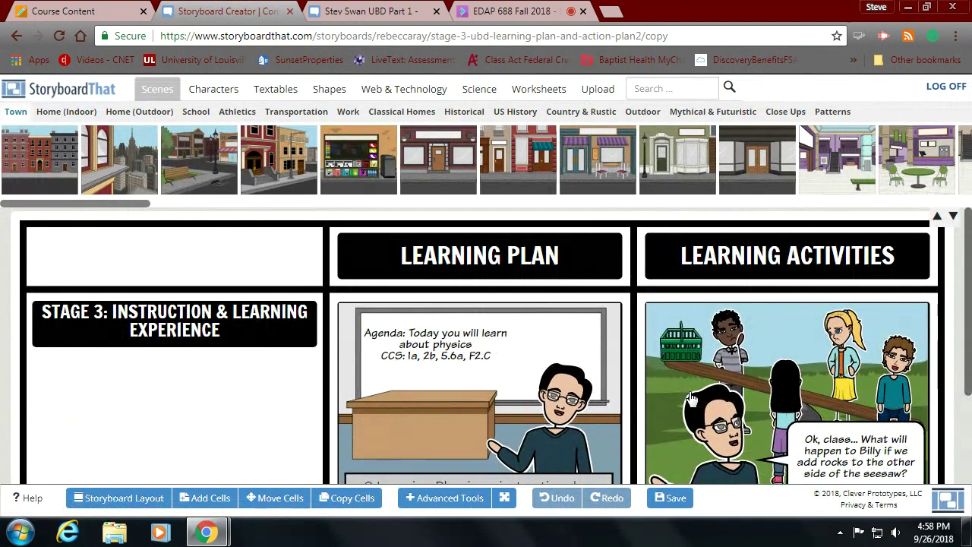
{"action": "scroll", "coordinate": [691, 400], "scroll_direction": "down", "scroll_amount": 1}
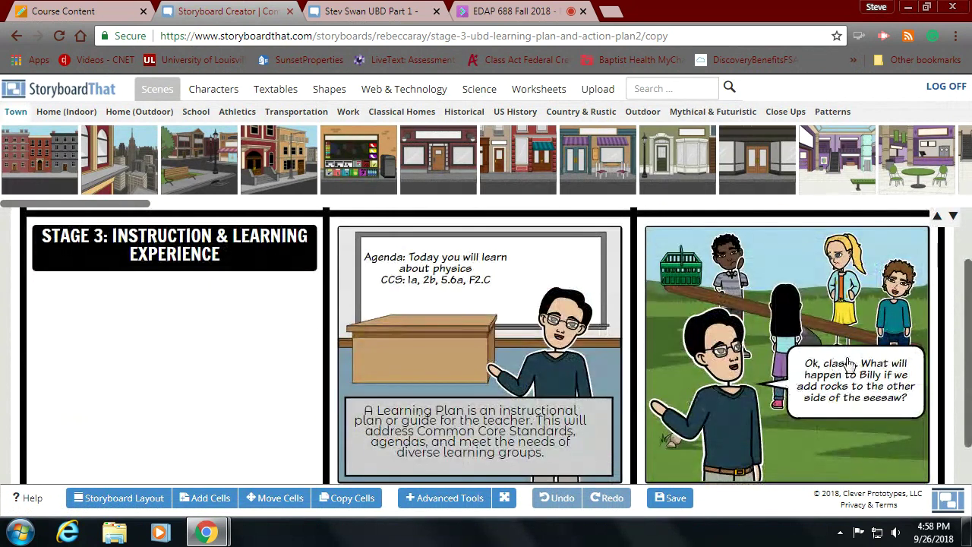
{"action": "left_click", "coordinate": [849, 367]}
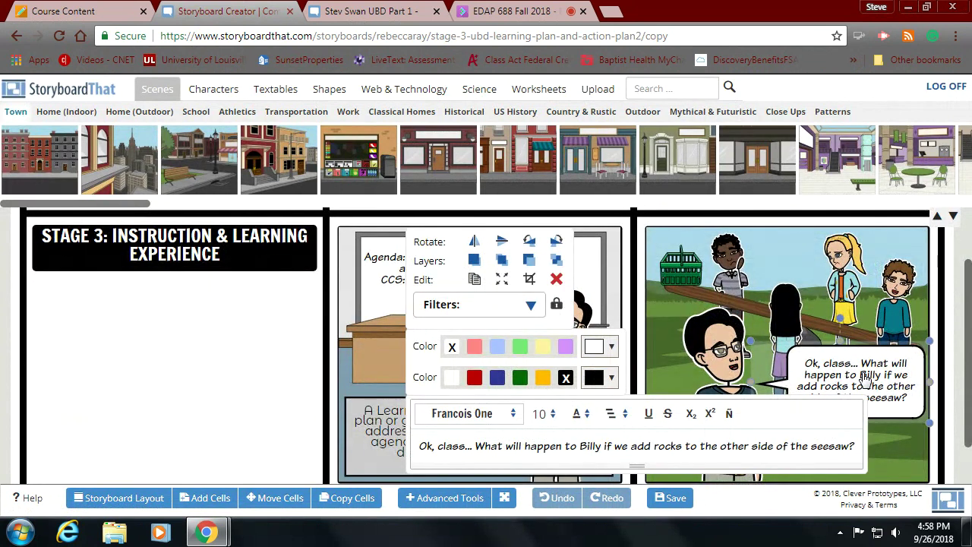
{"action": "double_click", "coordinate": [547, 445]}
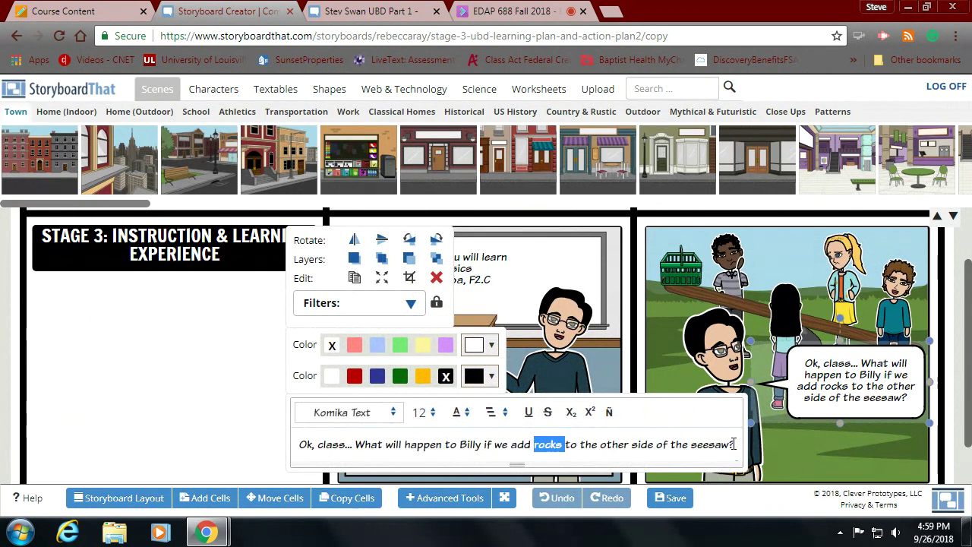
{"action": "left_click_drag", "start_coordinate": [734, 445], "coordinate": [293, 445]}
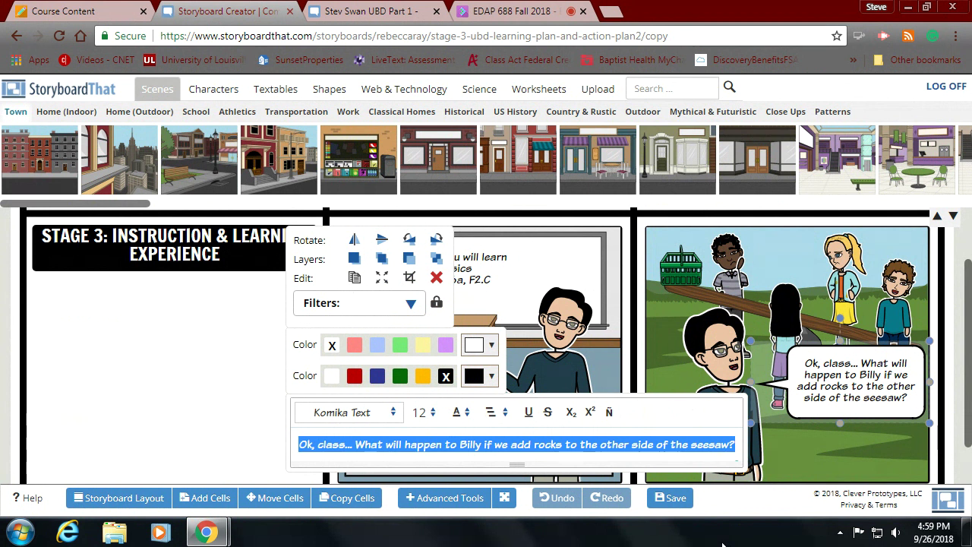
{"action": "left_click", "coordinate": [661, 444]}
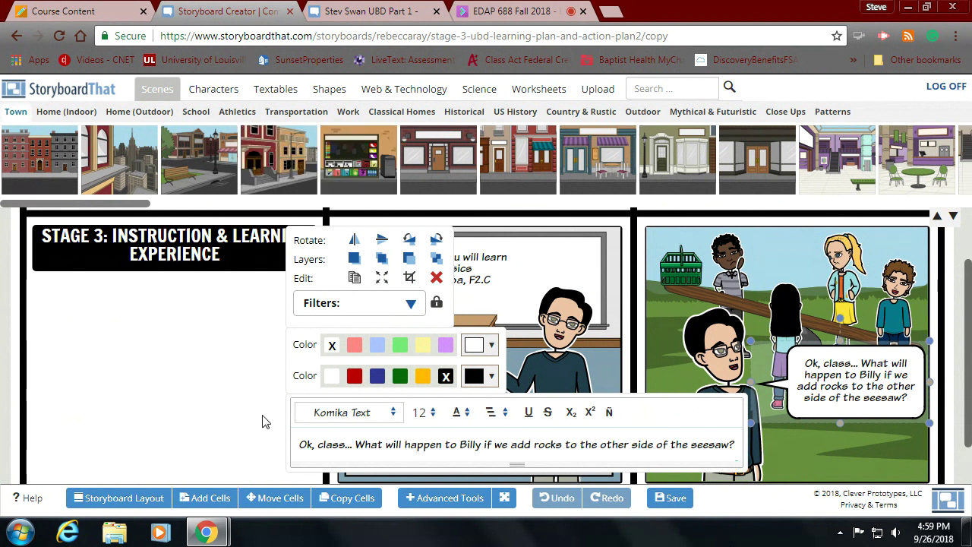
{"action": "scroll", "coordinate": [231, 414], "scroll_direction": "down", "scroll_amount": 1}
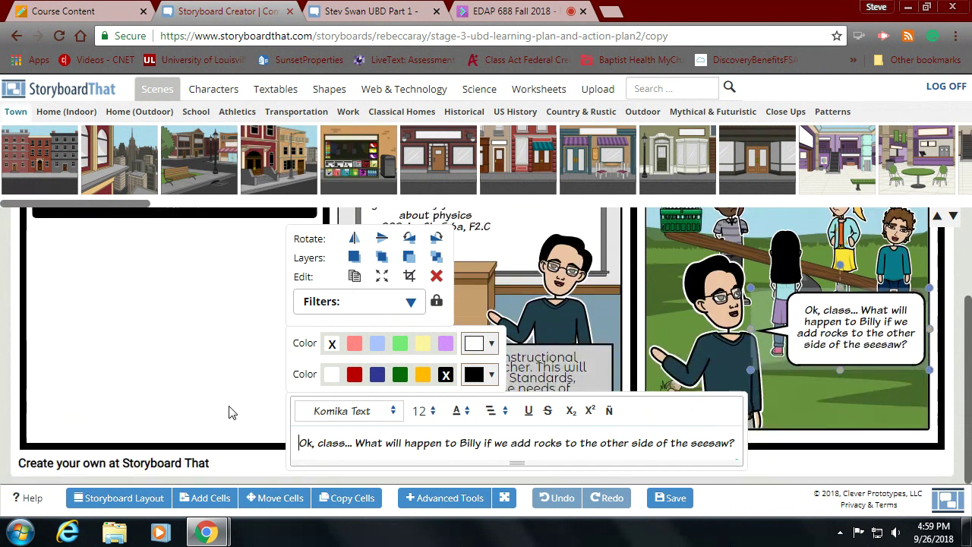
{"action": "scroll", "coordinate": [232, 414], "scroll_direction": "up", "scroll_amount": 2}
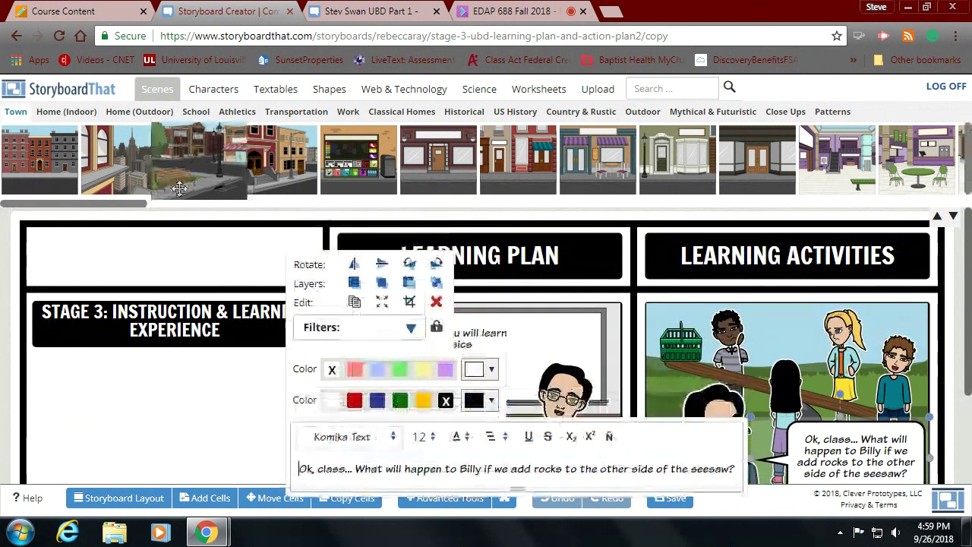
Switch to the Blackboard course and review the Module 2 assignment instructions and the videos below them
{"action": "left_click", "coordinate": [67, 14]}
{"action": "left_click", "coordinate": [18, 35]}
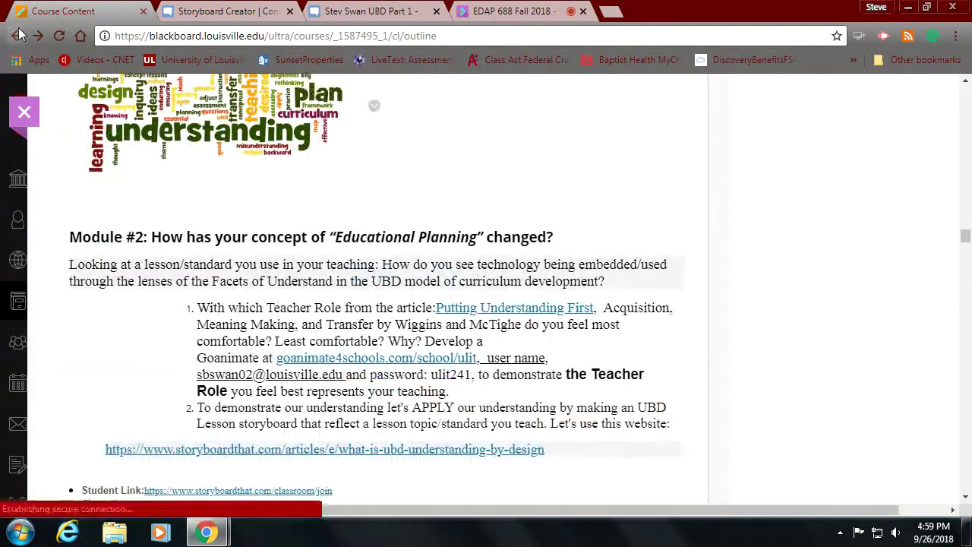
{"action": "scroll", "coordinate": [141, 246], "scroll_direction": "down", "scroll_amount": 5}
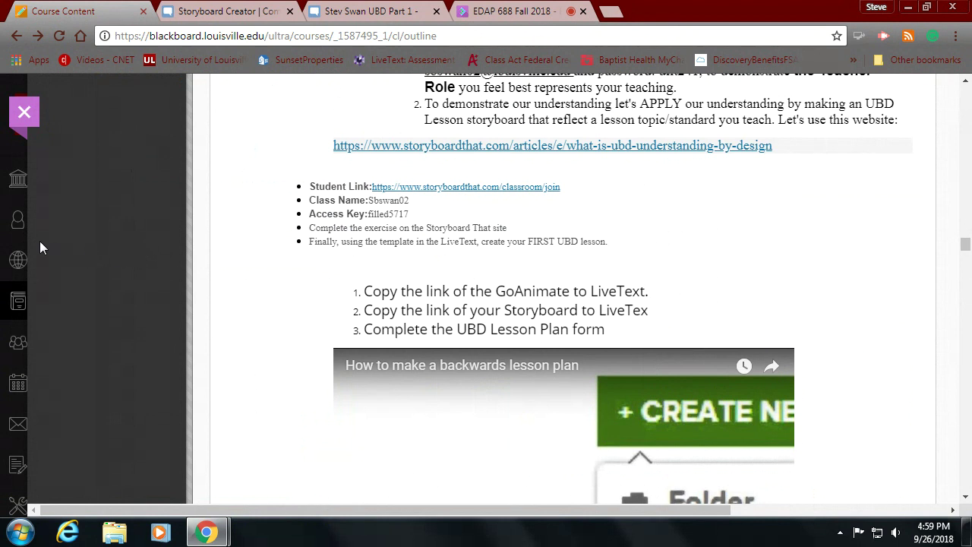
{"action": "scroll", "coordinate": [29, 247], "scroll_direction": "down", "scroll_amount": 7}
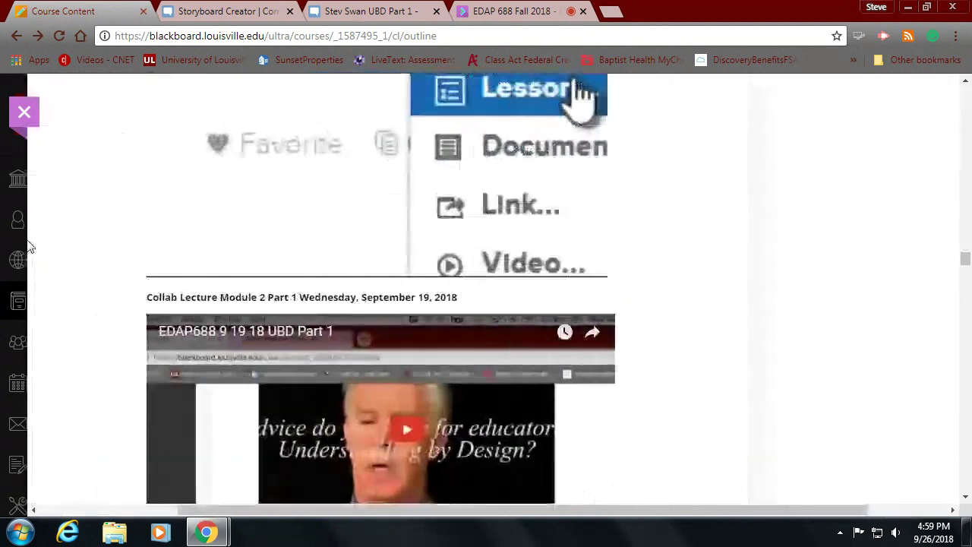
{"action": "scroll", "coordinate": [27, 240], "scroll_direction": "down", "scroll_amount": 5}
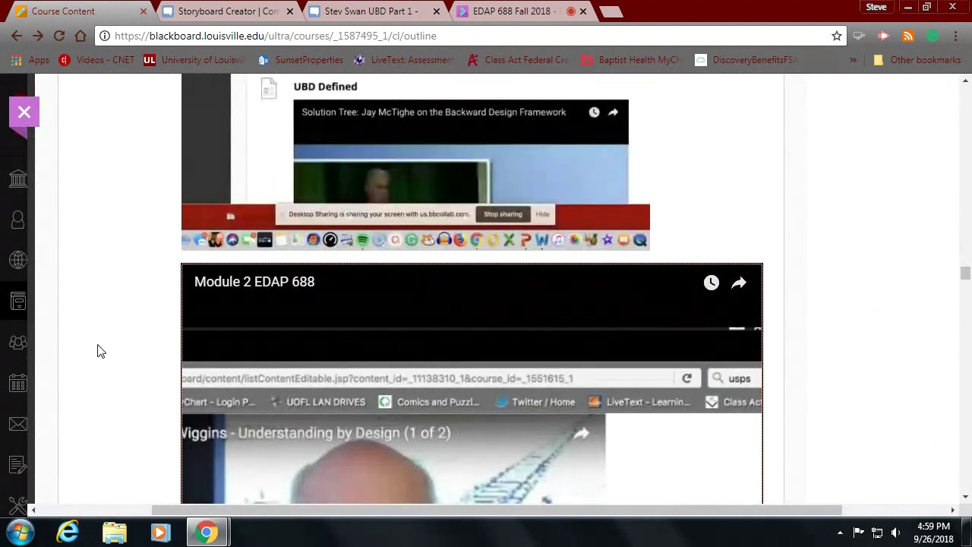
Examine the blank UBD lesson plan form from Stage 1 Desired Results through Stage 3 Learning Plan
{"action": "scroll", "coordinate": [97, 351], "scroll_direction": "down", "scroll_amount": 5}
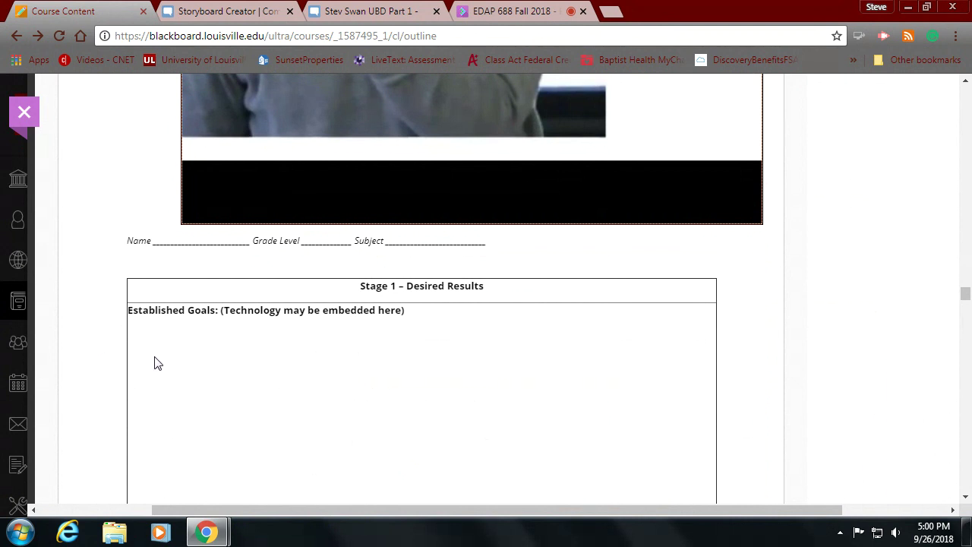
{"action": "scroll", "coordinate": [155, 363], "scroll_direction": "down", "scroll_amount": 1}
{"action": "scroll", "coordinate": [156, 363], "scroll_direction": "down", "scroll_amount": 5}
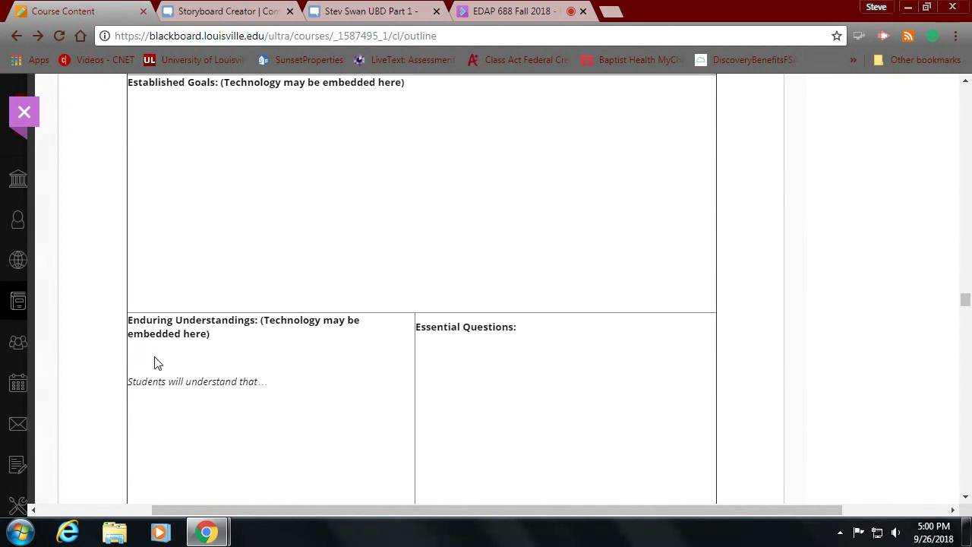
{"action": "scroll", "coordinate": [158, 363], "scroll_direction": "down", "scroll_amount": 2}
{"action": "scroll", "coordinate": [158, 363], "scroll_direction": "right", "scroll_amount": 2}
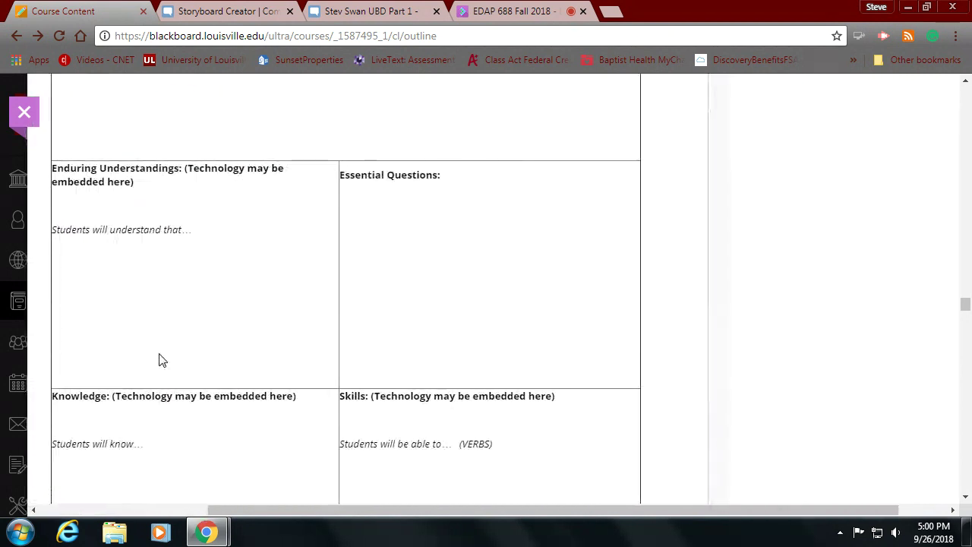
{"action": "scroll", "coordinate": [159, 360], "scroll_direction": "down", "scroll_amount": 2}
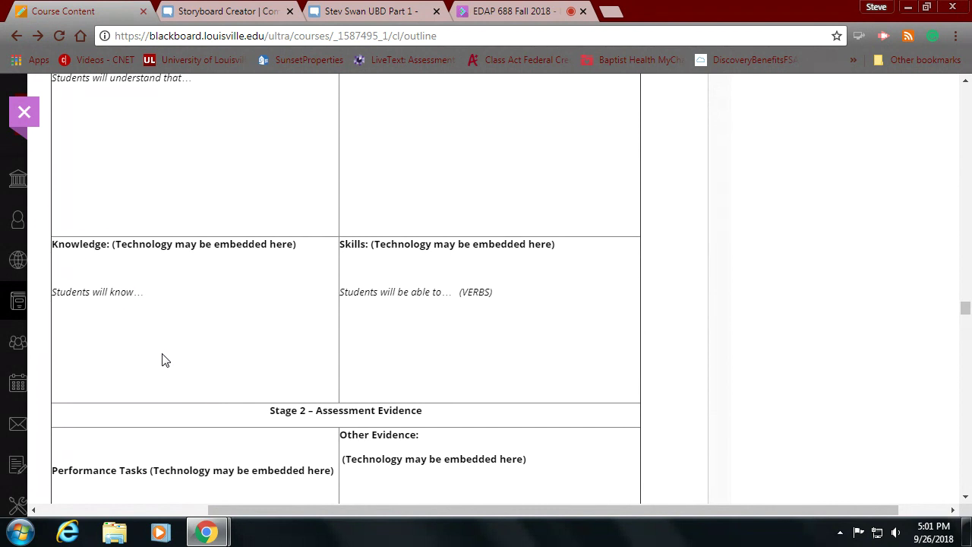
{"action": "scroll", "coordinate": [162, 360], "scroll_direction": "down", "scroll_amount": 2}
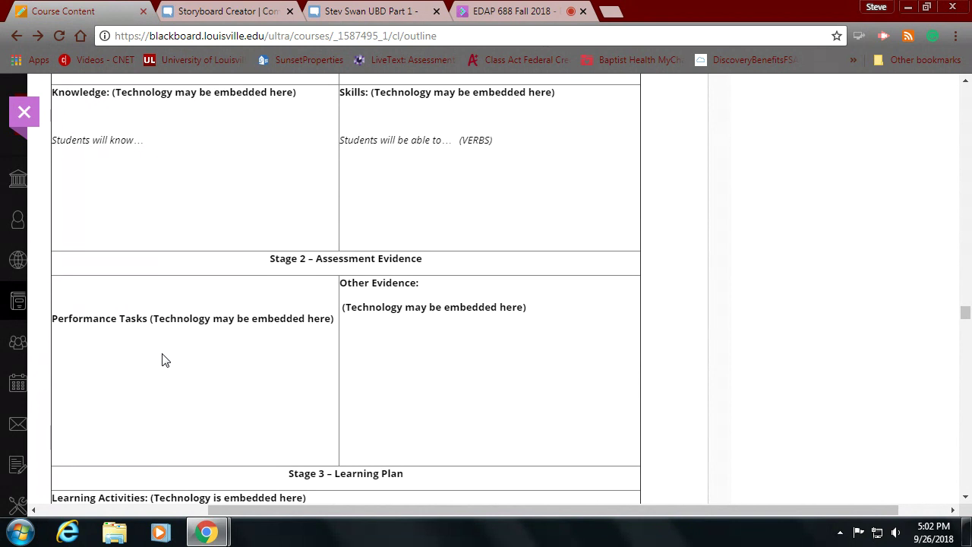
{"action": "scroll", "coordinate": [165, 360], "scroll_direction": "down", "scroll_amount": 3}
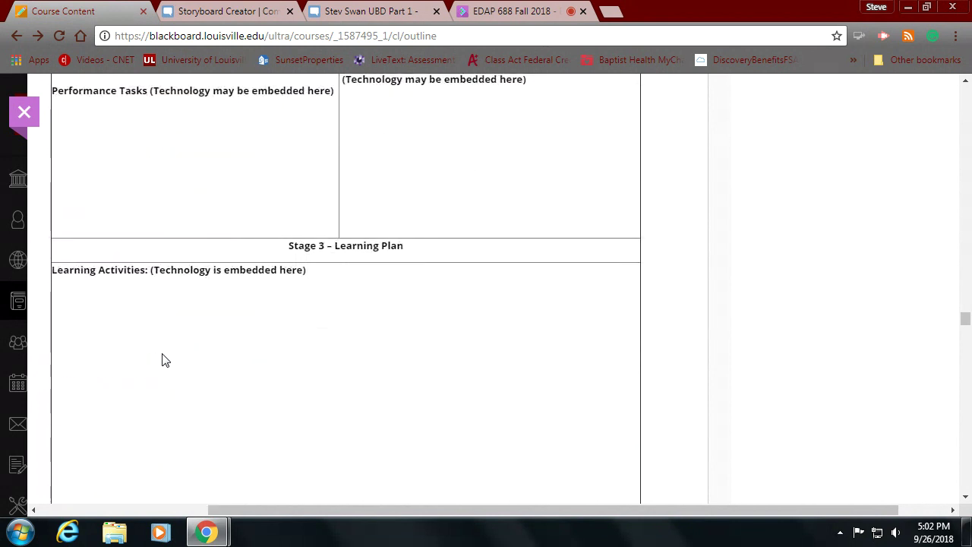
{"action": "scroll", "coordinate": [165, 360], "scroll_direction": "left", "scroll_amount": 2}
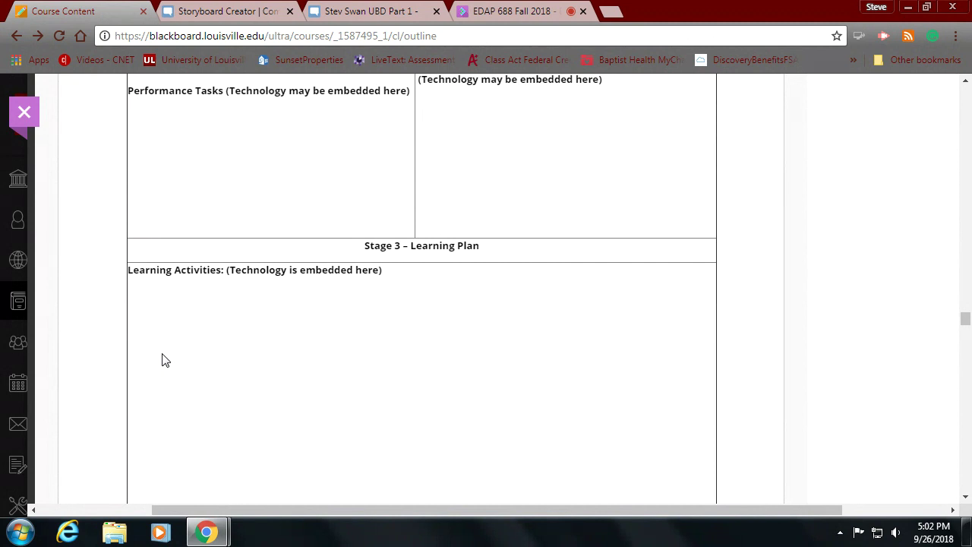
{"action": "scroll", "coordinate": [162, 360], "scroll_direction": "down", "scroll_amount": 2}
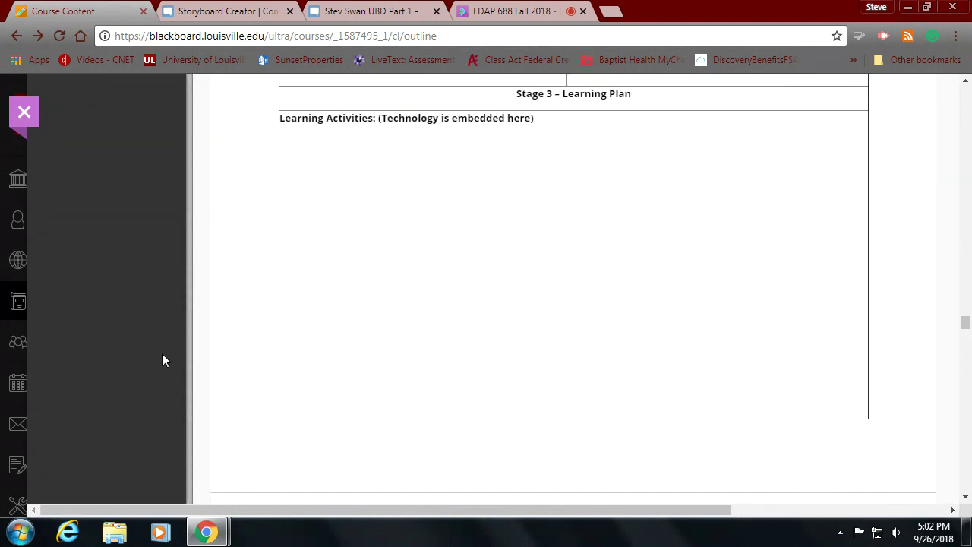
{"action": "scroll", "coordinate": [161, 361], "scroll_direction": "right", "scroll_amount": 2}
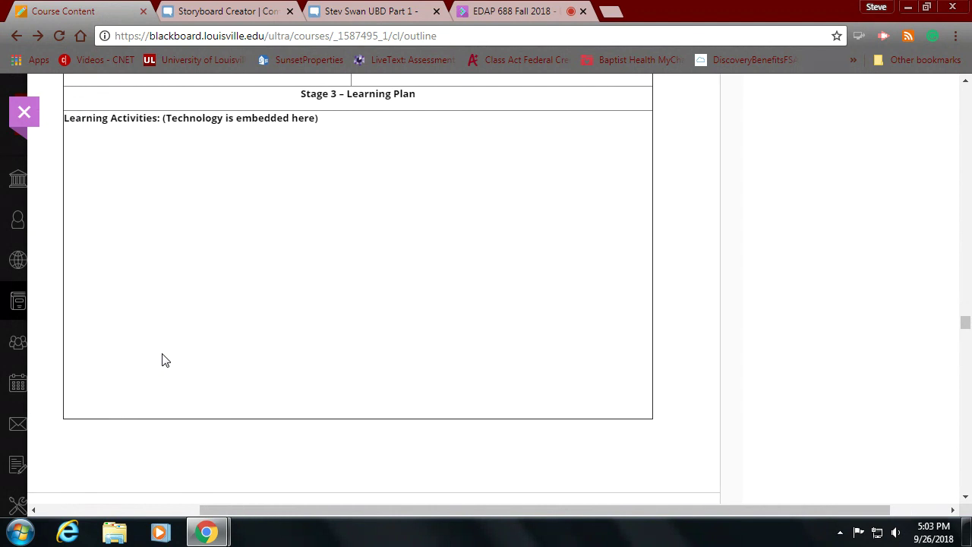